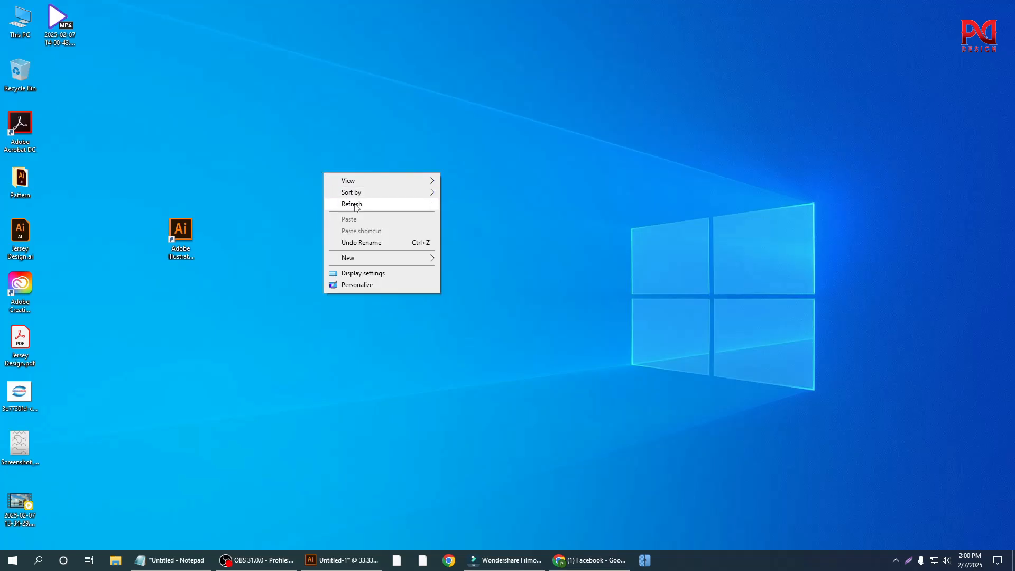
Step: Refresh the desktop and switch to the open Untitled-1 document in Adobe Illustrator
right_click(303, 155)
click(338, 189)
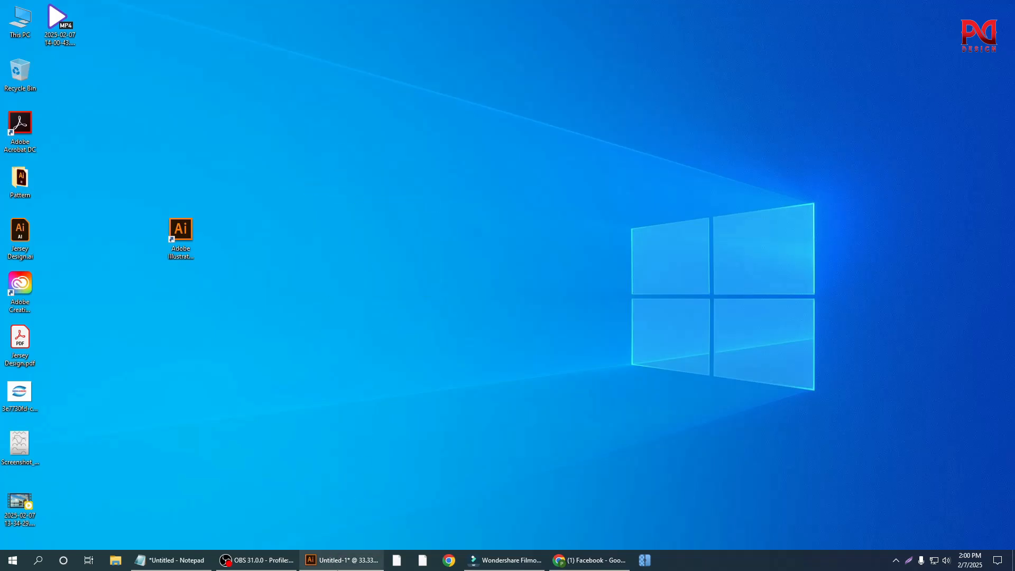
click(340, 560)
scroll(539, 341, up, 1)
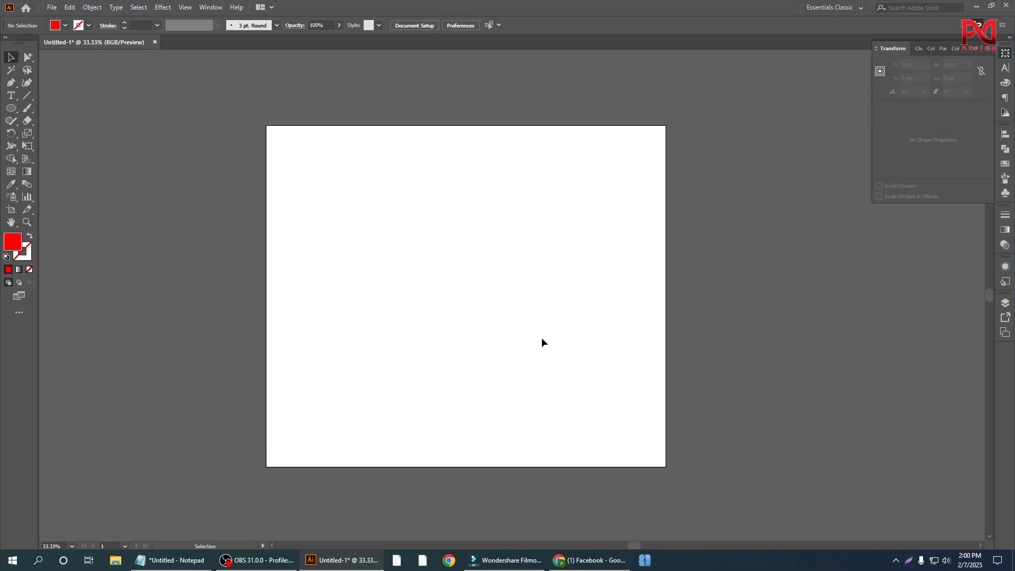
scroll(518, 296, down, 2)
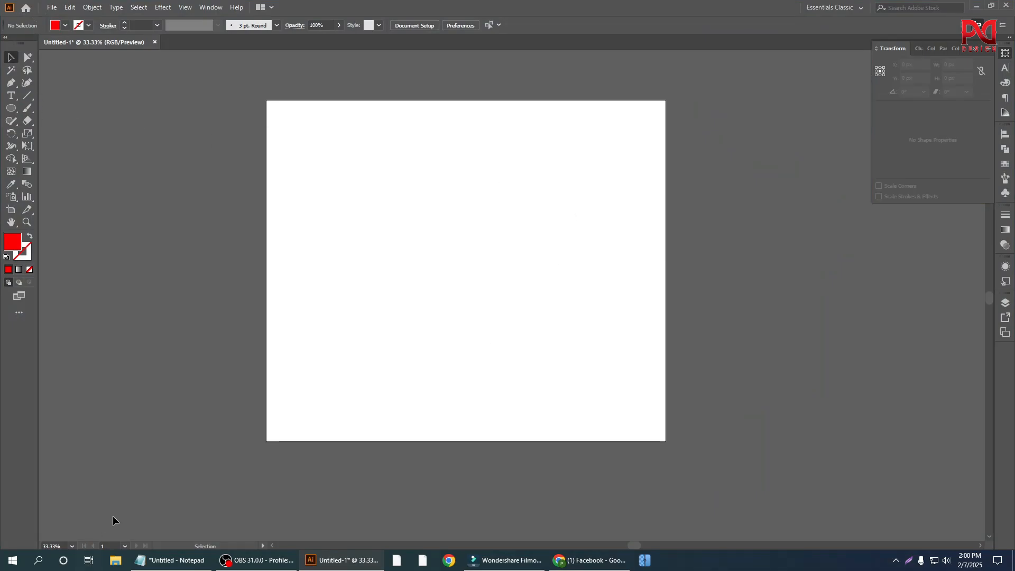
Step: Place Screenshot_1.png from the Desktop folder onto the blank artboard as a linked image
click(115, 560)
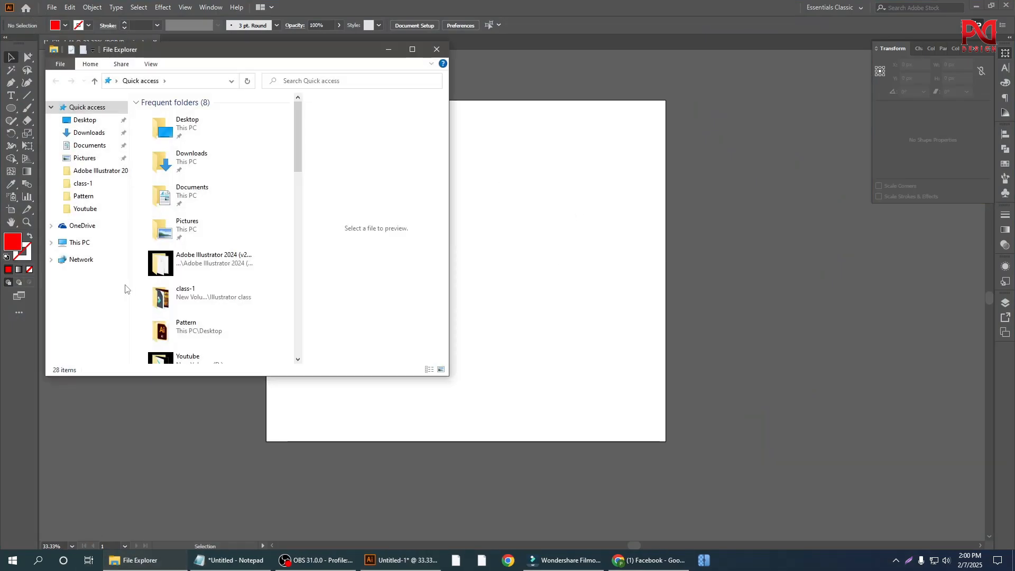
double_click(196, 130)
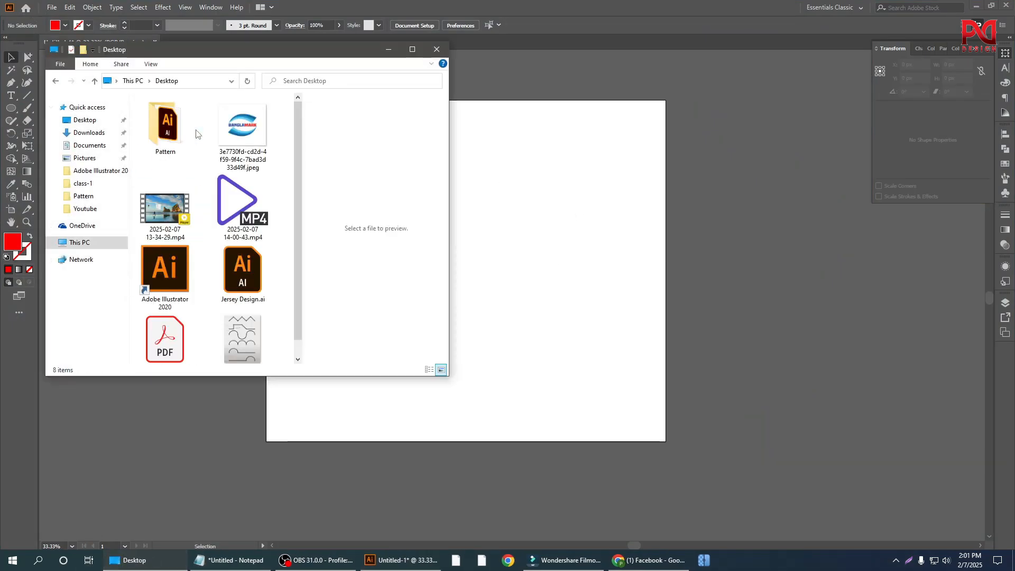
click(413, 50)
click(531, 94)
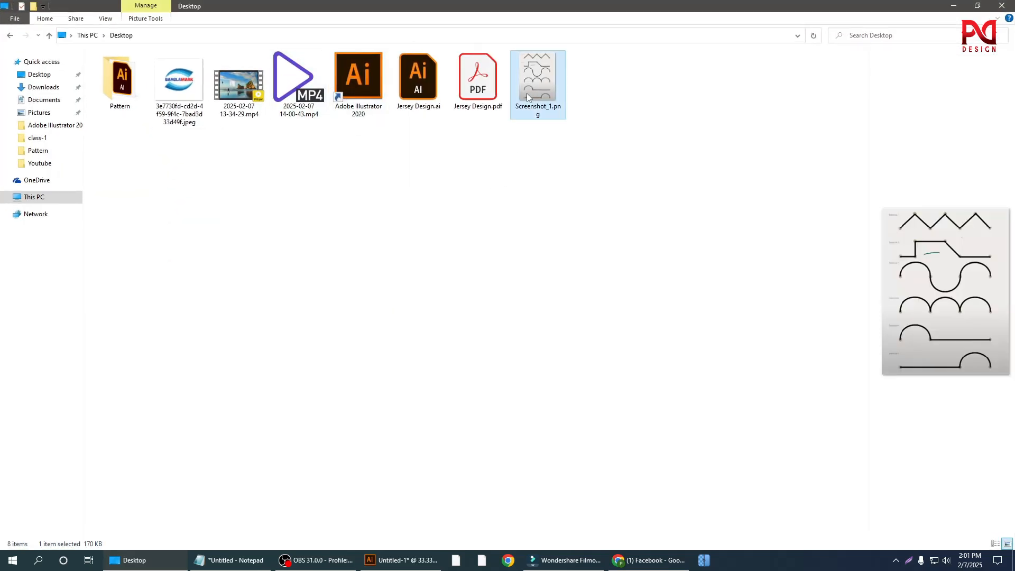
drag(547, 89, 427, 275)
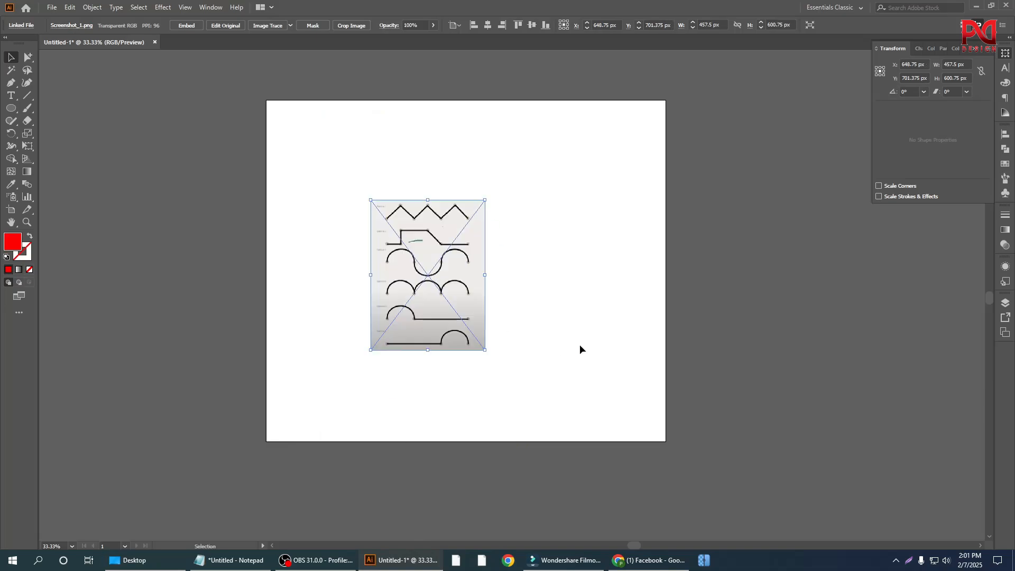
click(580, 347)
Step: Enlarge the placed image proportionally to about 845 × 1109 px and centre it horizontally and vertically on the artboard
scroll(415, 320, up, 3)
scroll(415, 319, down, 2)
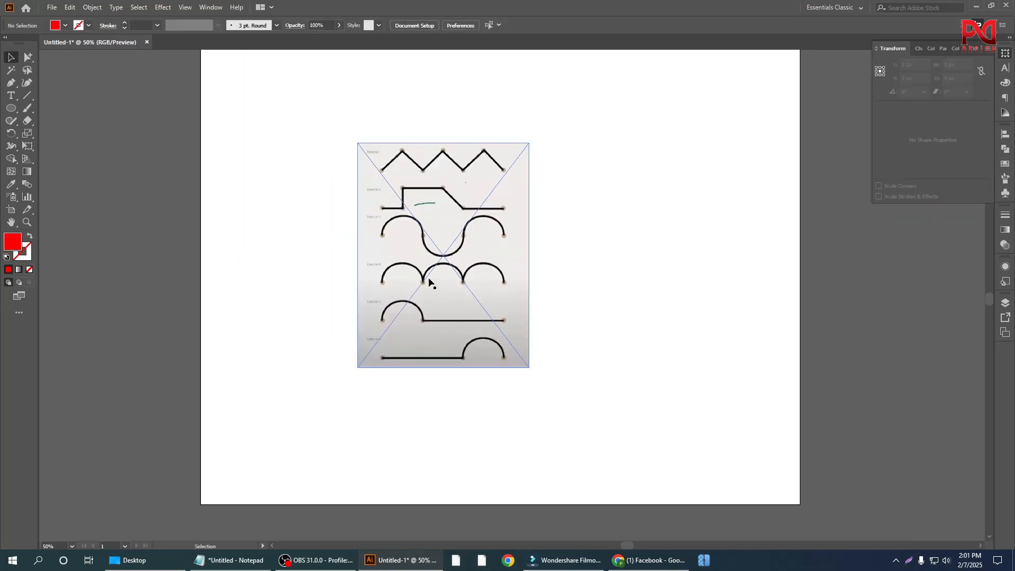
scroll(428, 283, down, 1)
click(447, 302)
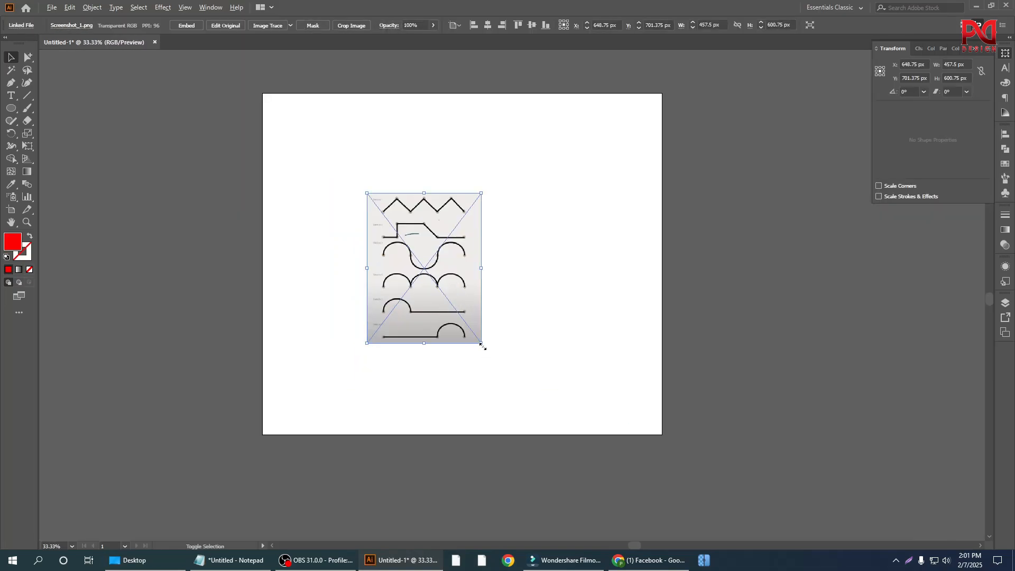
drag(481, 344, 586, 411)
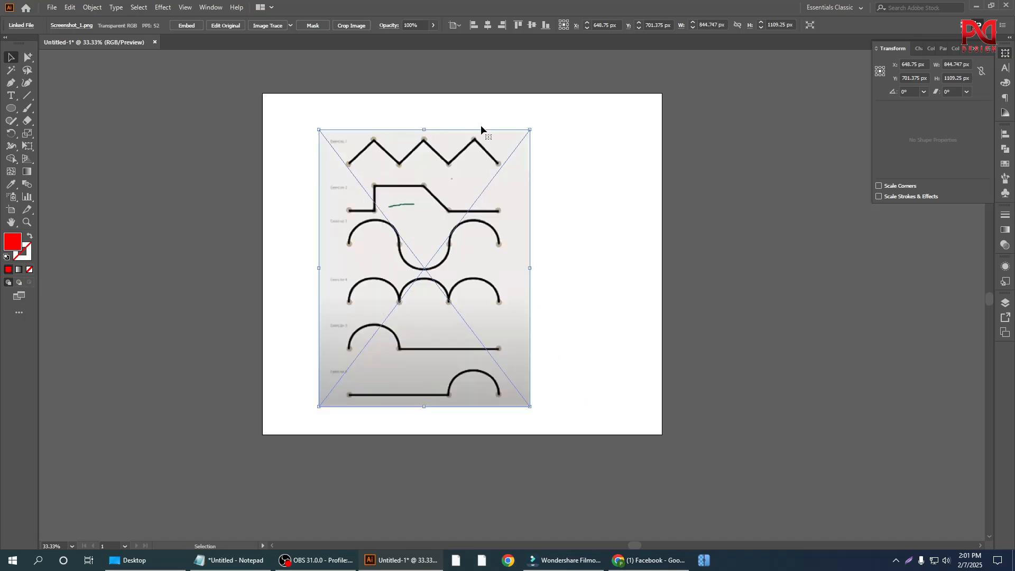
click(488, 24)
click(532, 25)
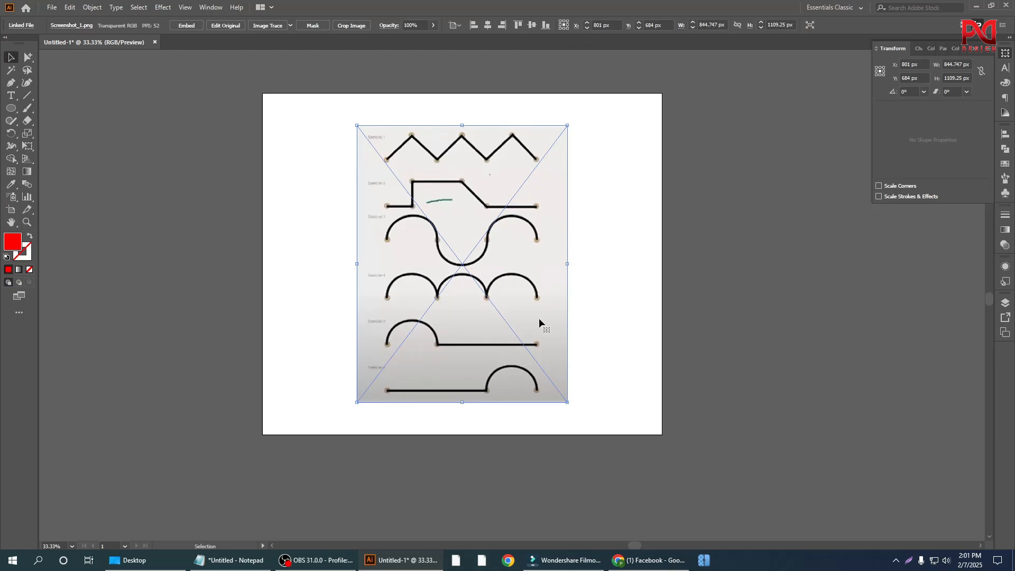
key(ctrl+shift+a)
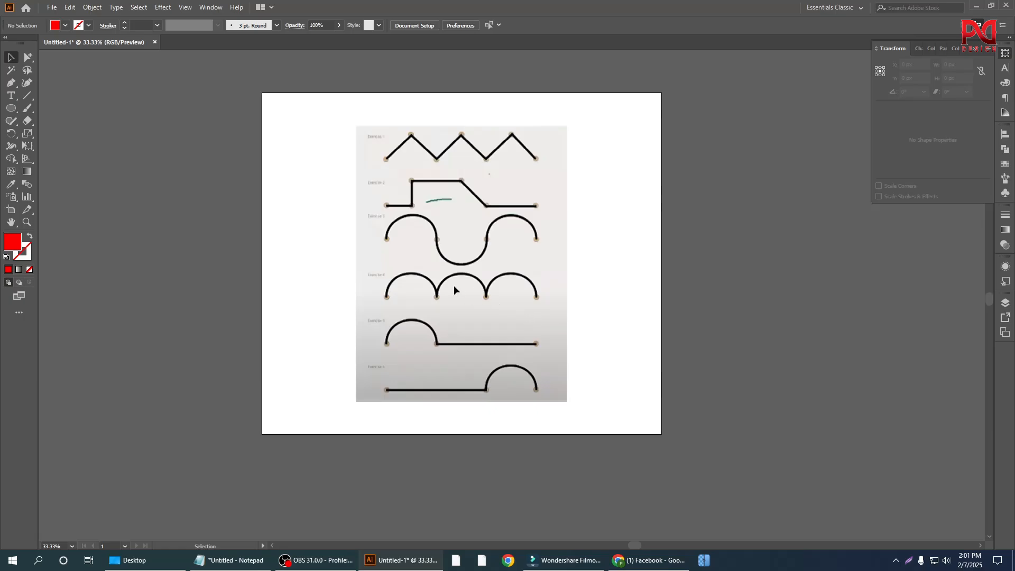
Step: Redo the lock on the placed exercise image so it is fixed on the artboard
key(v)
click(394, 246)
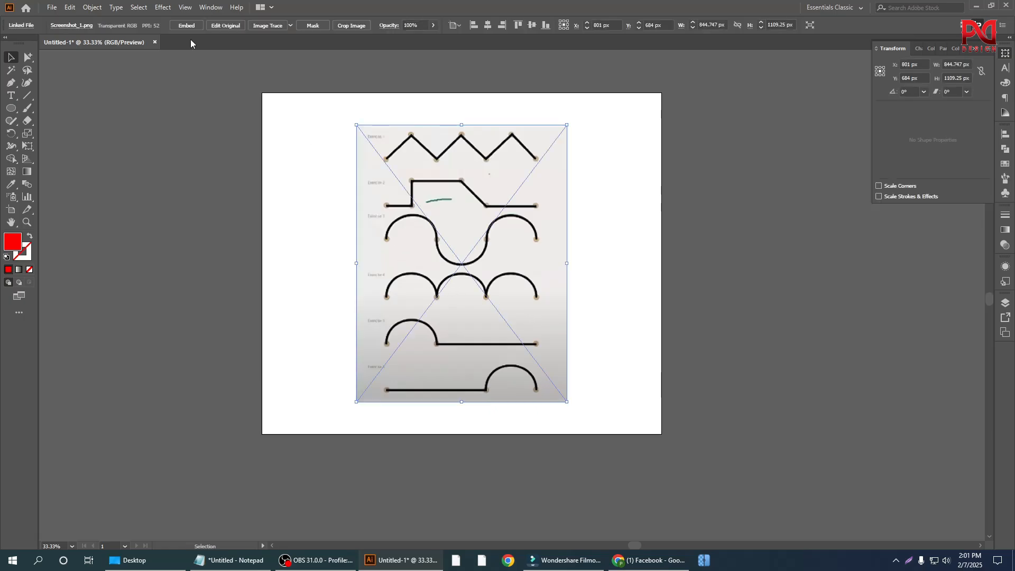
click(187, 9)
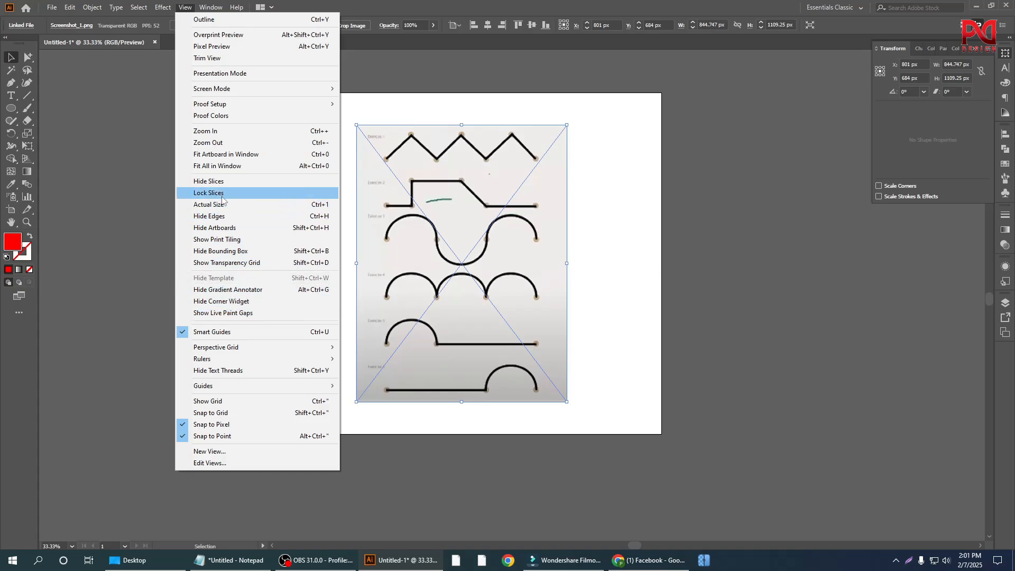
click(103, 209)
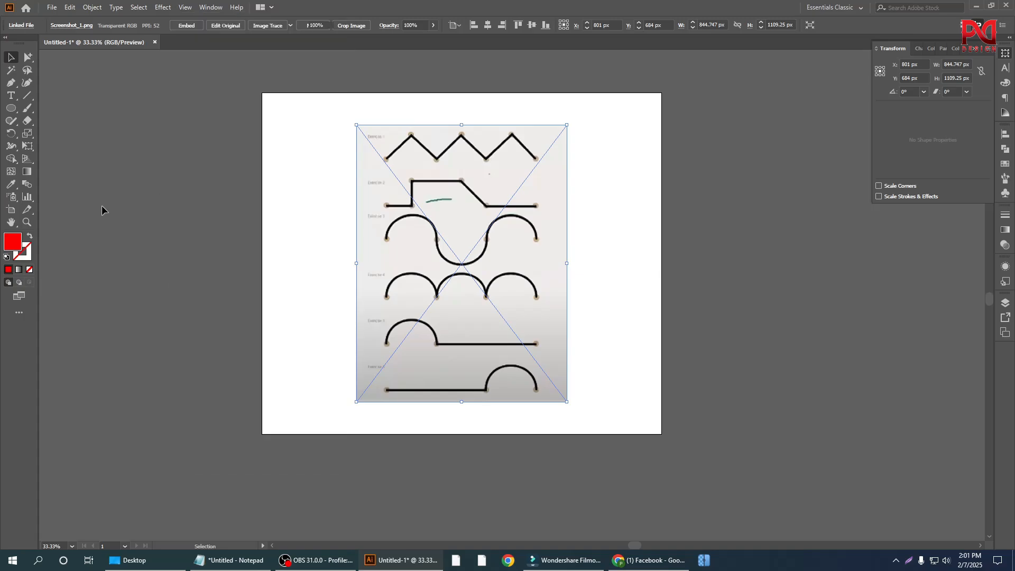
right_click(448, 208)
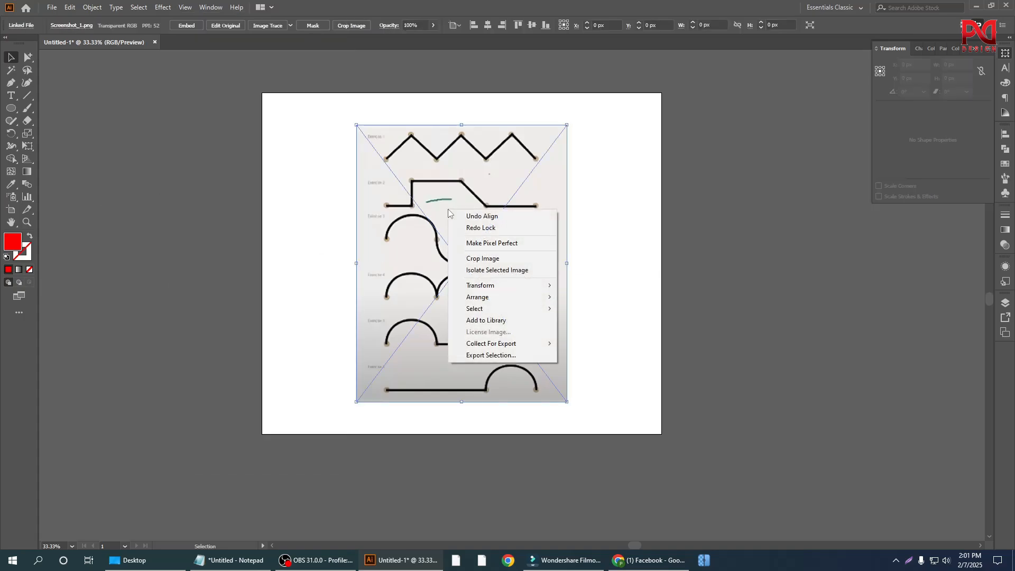
click(497, 229)
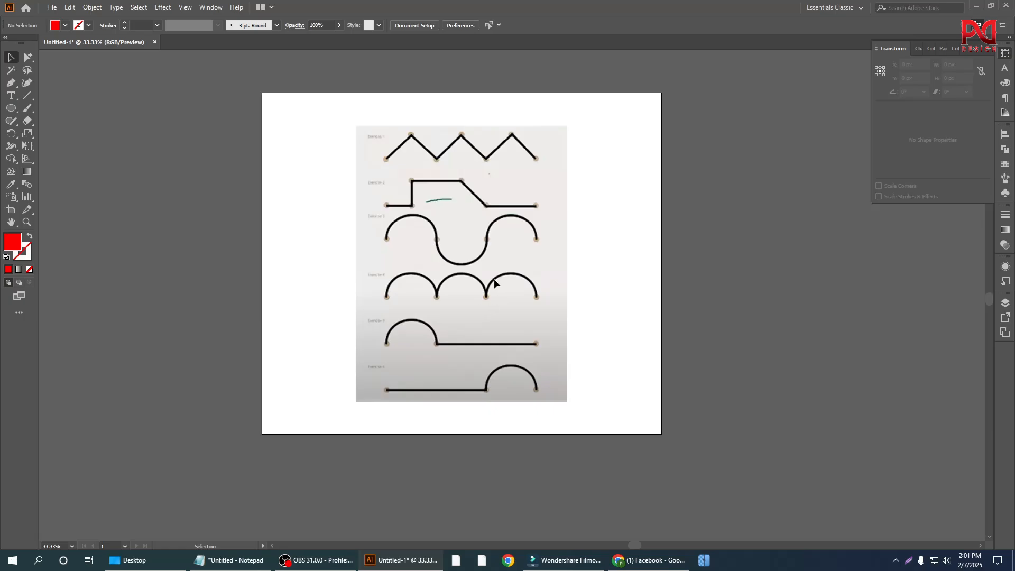
Step: Look over the line and curve exercises in the locked reference image
scroll(526, 286, up, 1)
scroll(513, 332, down, 1)
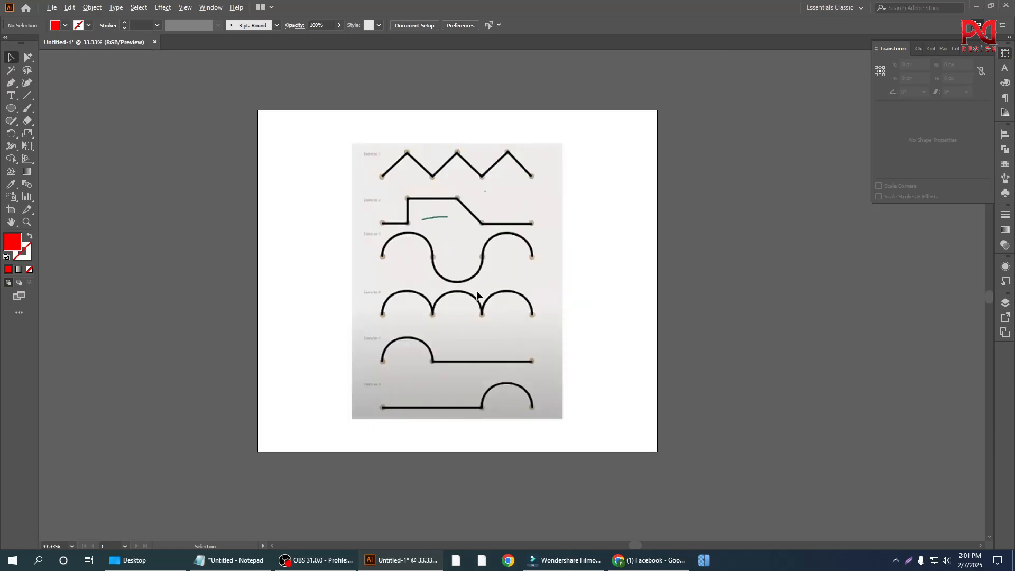
scroll(471, 295, up, 1)
scroll(473, 317, down, 1)
scroll(476, 321, up, 1)
scroll(475, 319, down, 1)
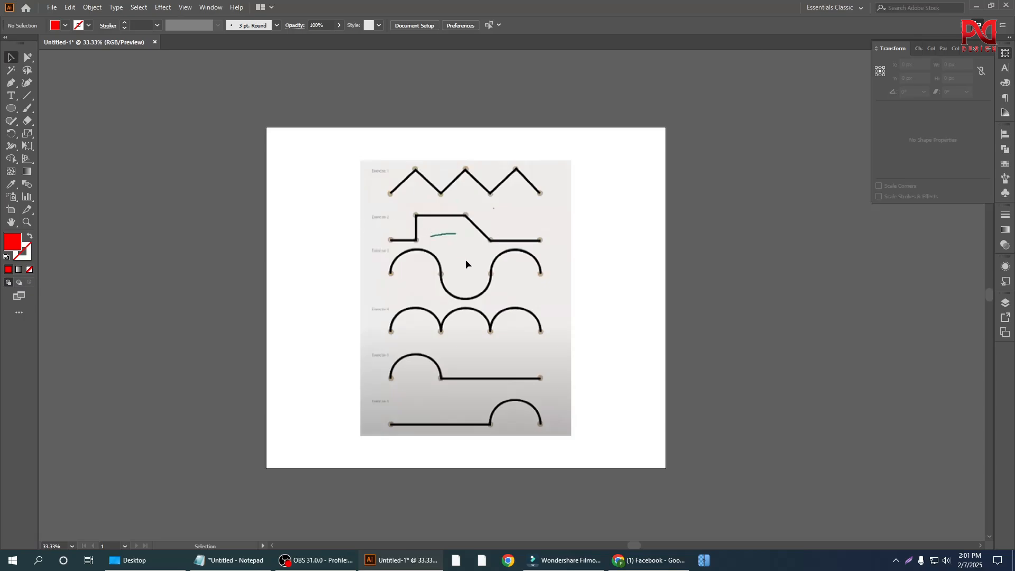
scroll(532, 350, up, 1)
scroll(540, 341, up, 1)
scroll(523, 318, down, 1)
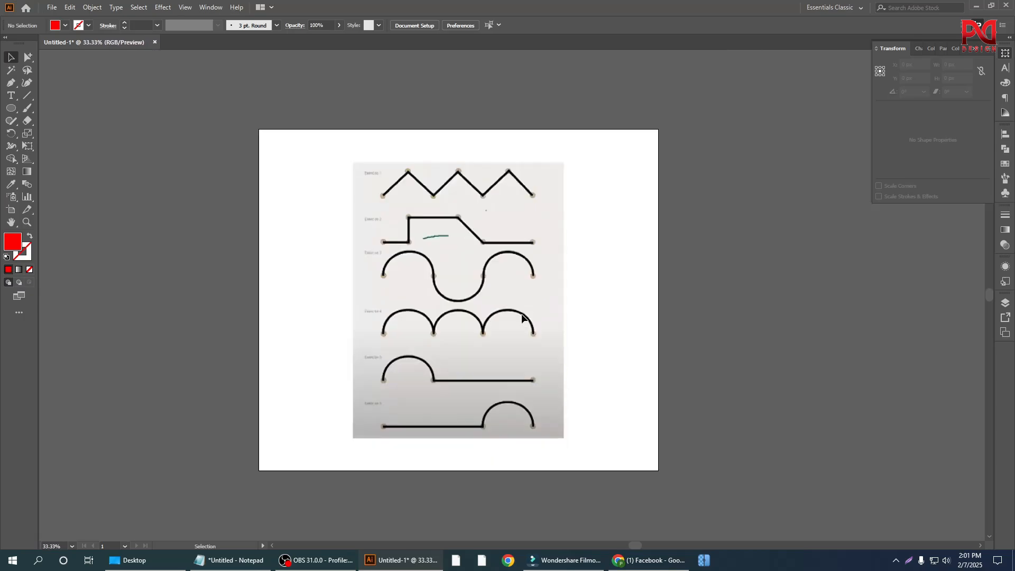
scroll(523, 318, down, 1)
Step: With the Pen tool, trace the first peak of the Exercise 1 zigzag with three corner anchor points
drag(11, 85, 63, 86)
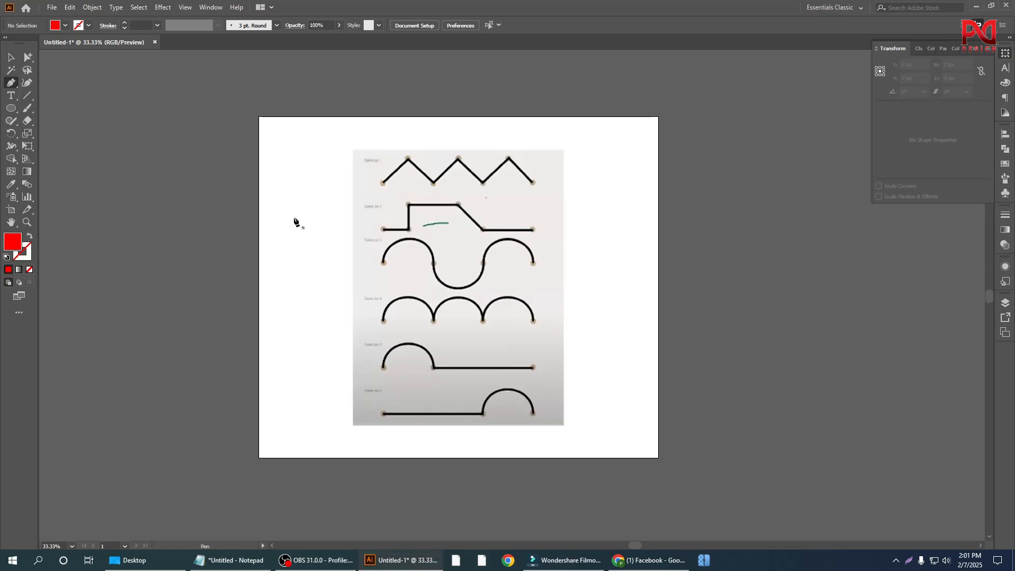
scroll(421, 265, up, 2)
scroll(439, 185, up, 2)
scroll(431, 183, up, 1)
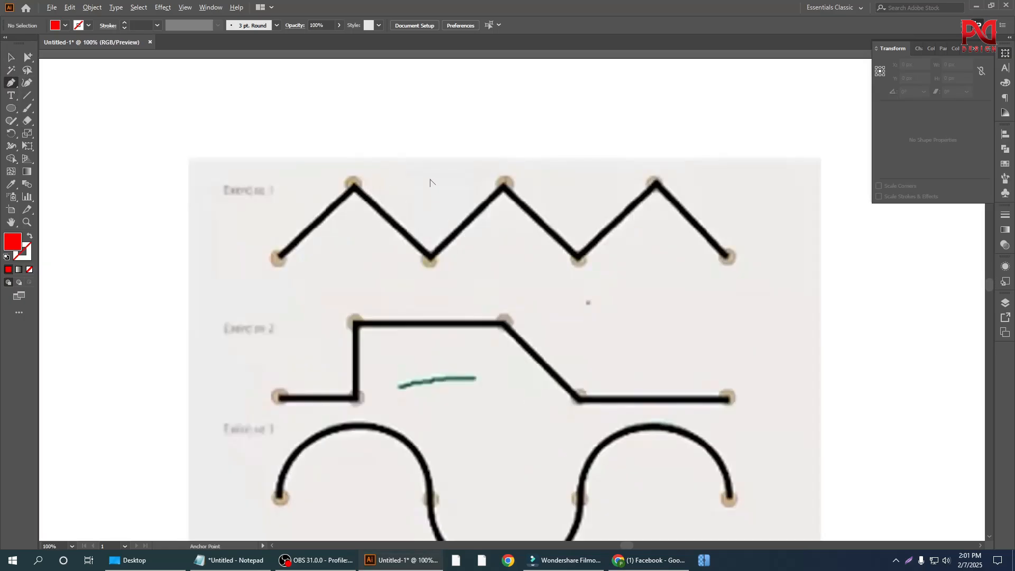
scroll(273, 287, up, 1)
scroll(277, 307, up, 1)
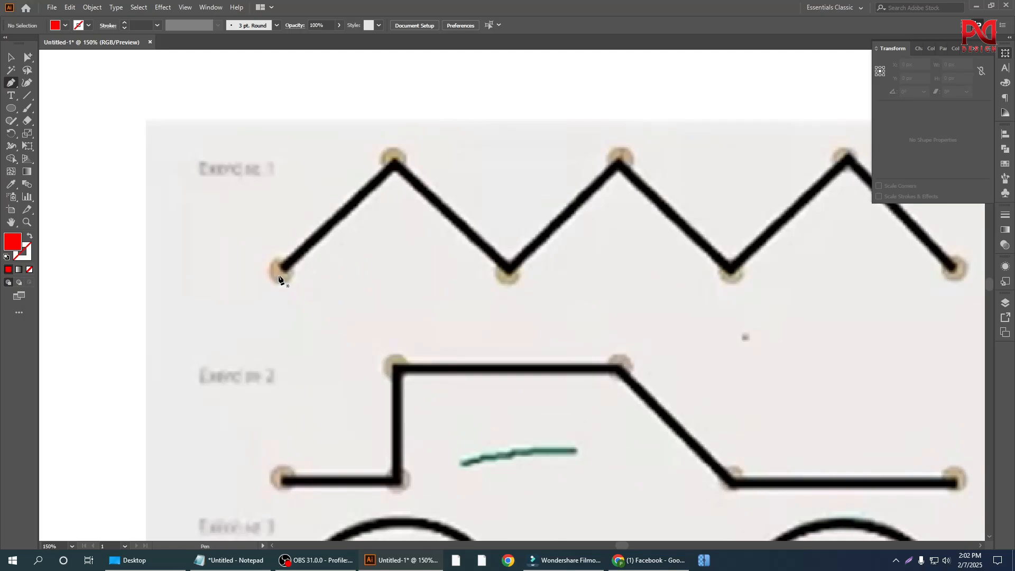
click(279, 274)
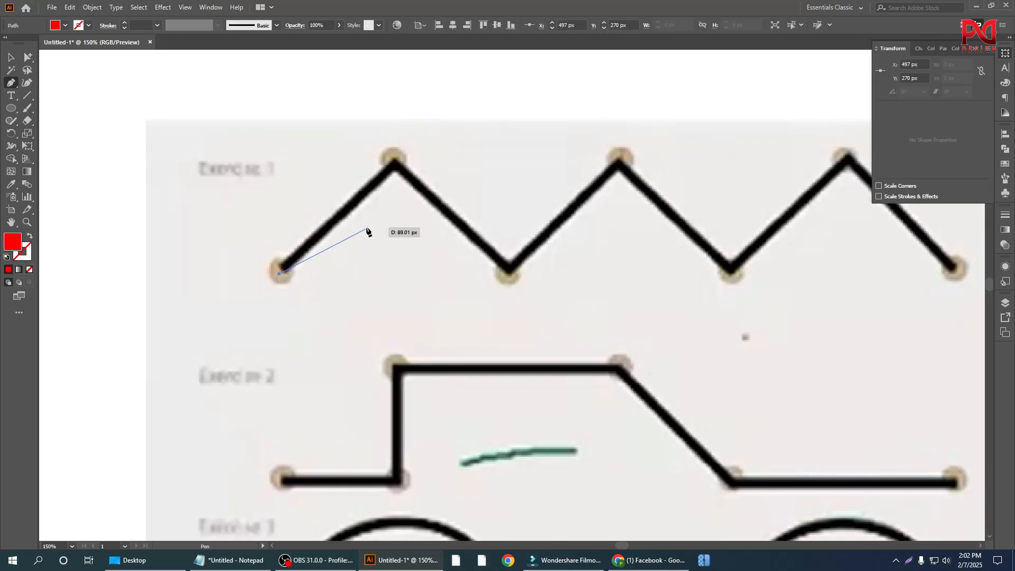
click(396, 161)
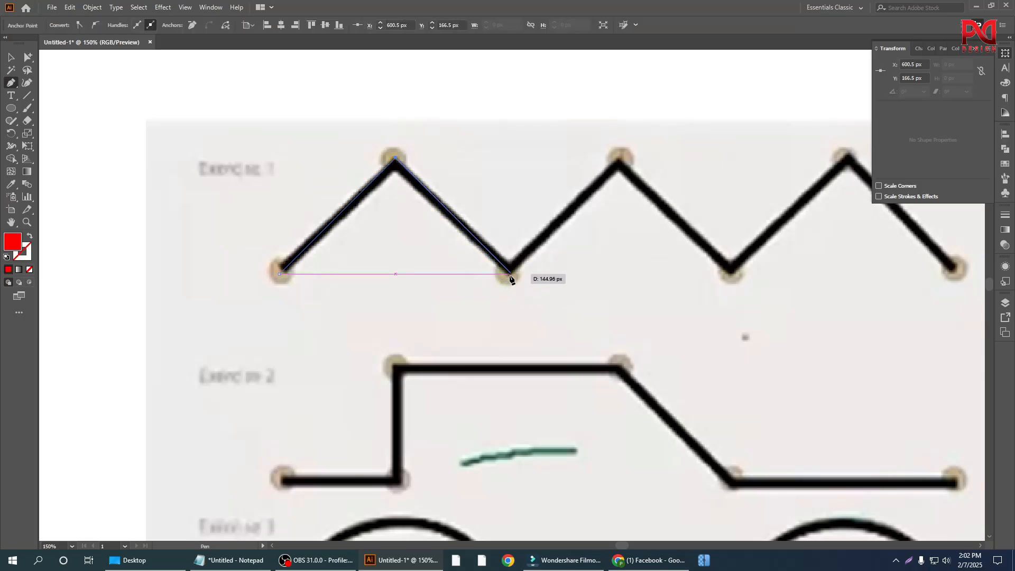
click(511, 275)
Step: Swap fill and stroke on the zigzag path to give it a red stroke and no fill
scroll(418, 281, down, 1)
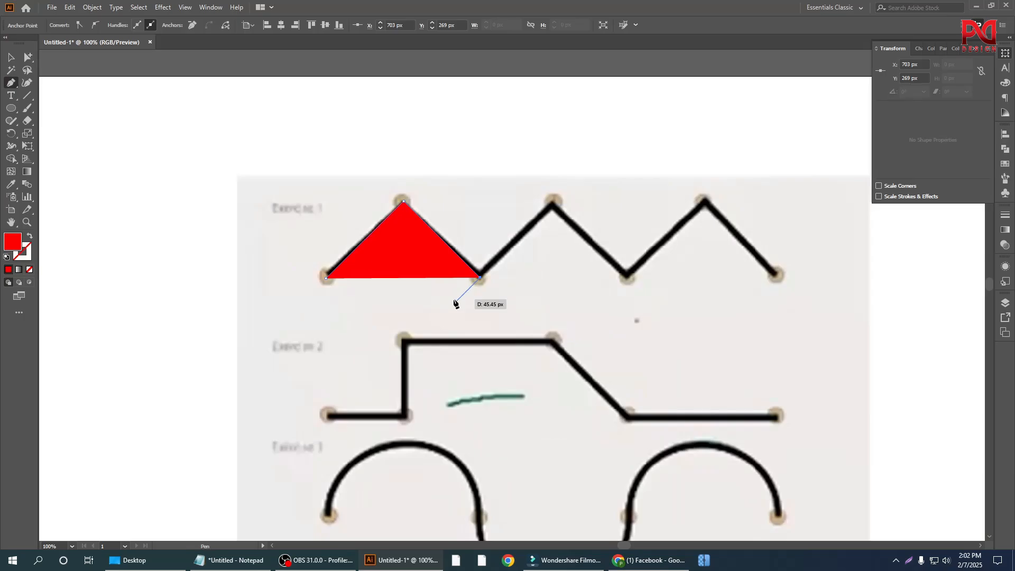
key(shift+x)
scroll(530, 285, up, 1)
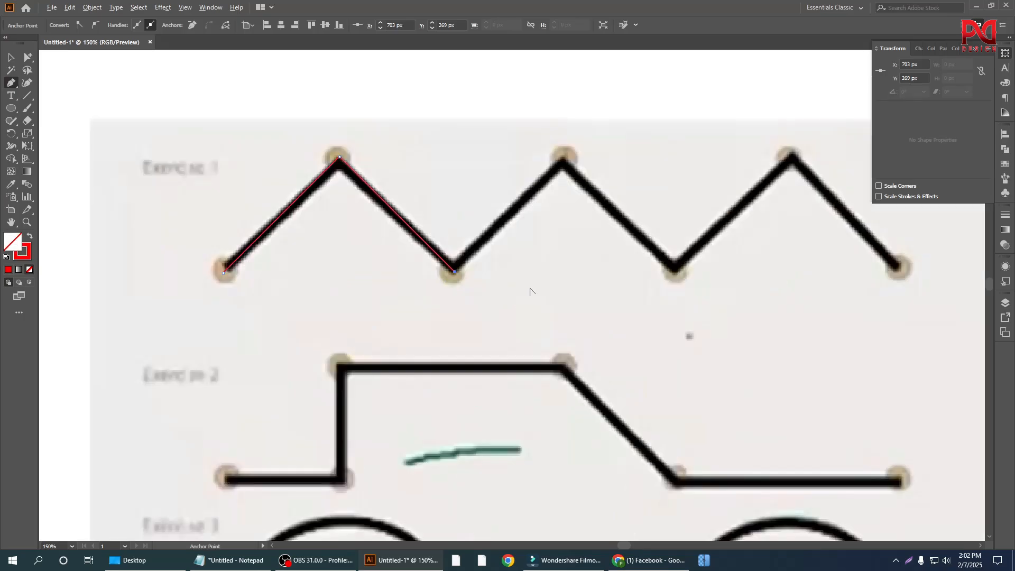
scroll(402, 316, down, 1)
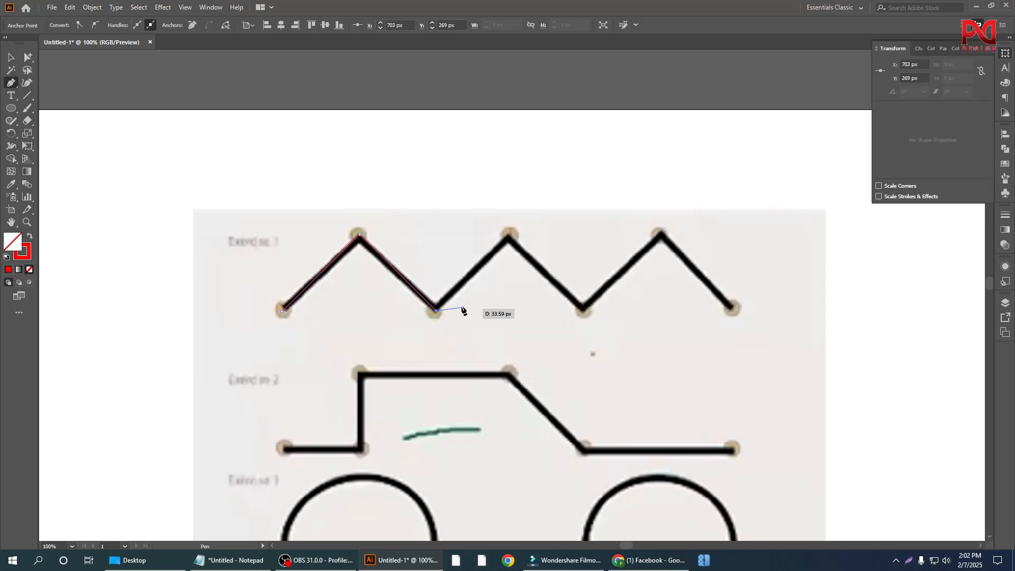
Step: Try an anchor point on the second peak of the Exercise 1 zigzag and undo it
scroll(458, 303, up, 1)
scroll(458, 303, up, 1)
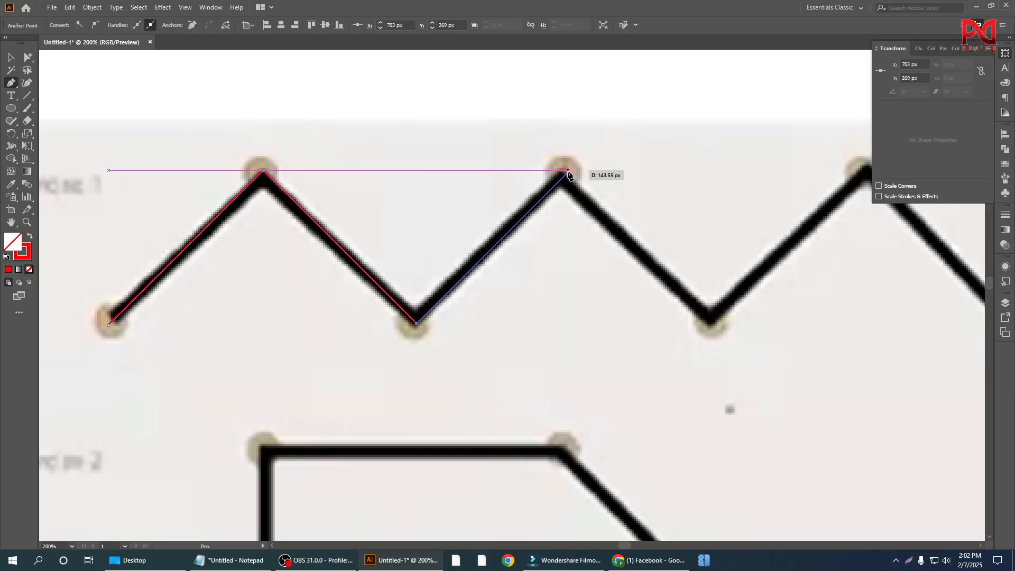
click(568, 172)
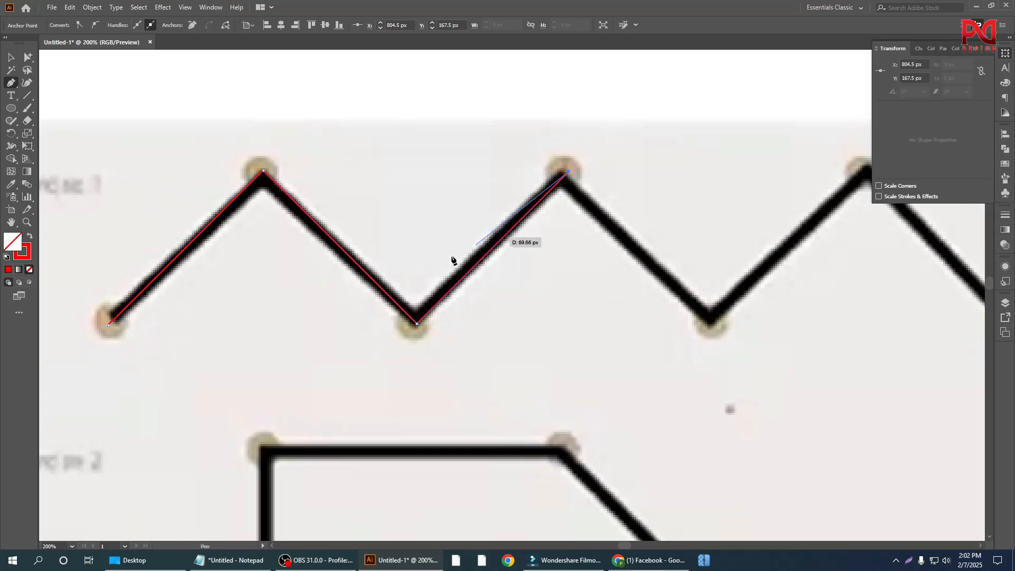
scroll(453, 259, down, 1)
scroll(614, 316, up, 1)
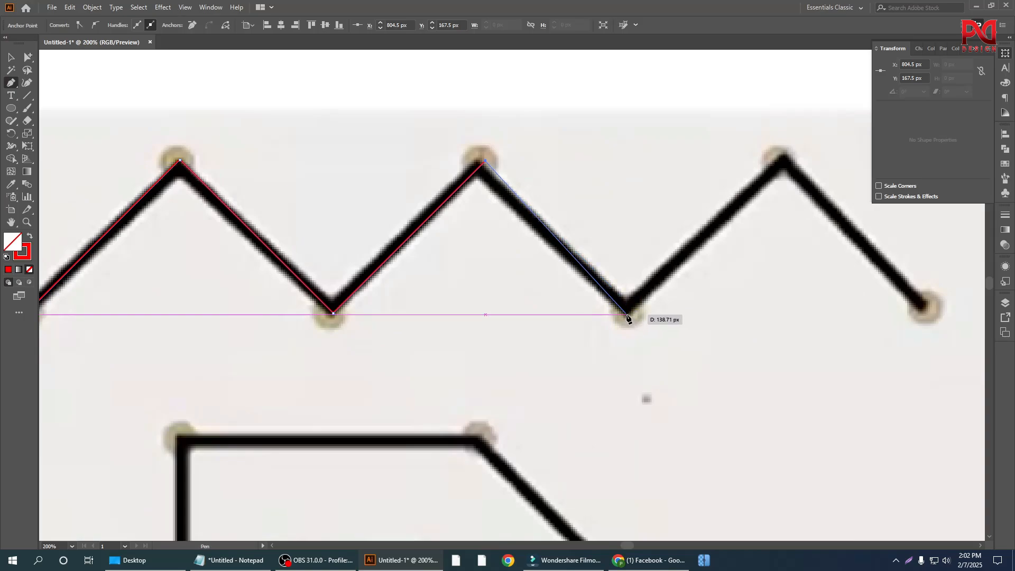
key(ctrl+z)
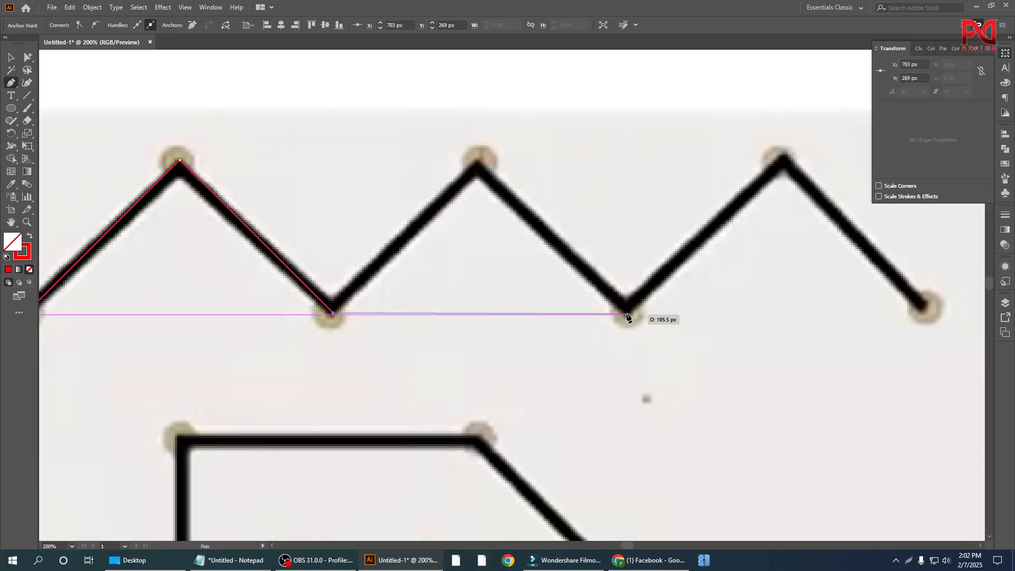
Step: Trace the rest of the Exercise 1 zigzag with corner anchor points at the second peak, the next valley, the third peak and the line's end
click(480, 166)
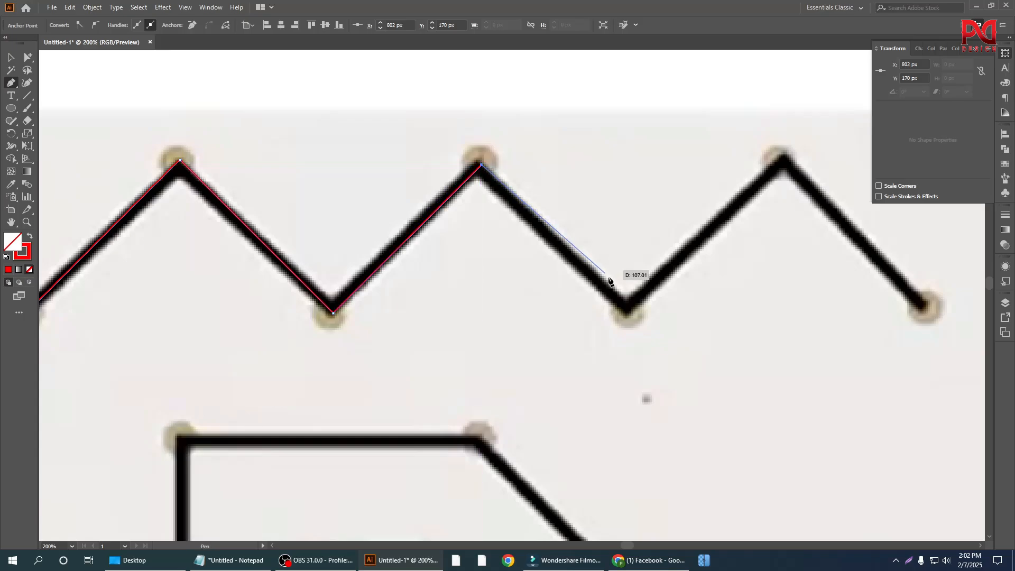
click(626, 313)
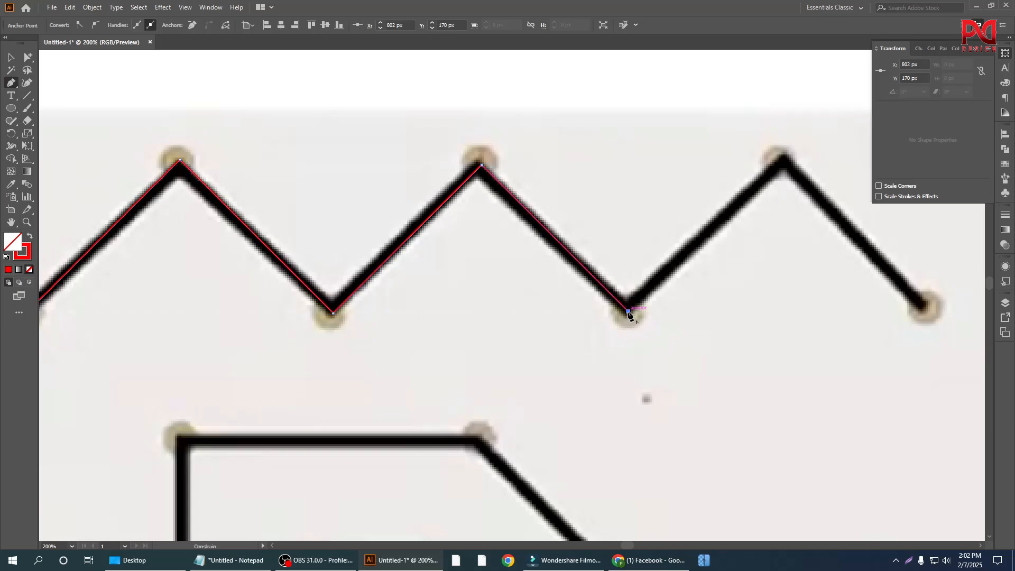
key(ctrl+minus)
scroll(480, 331, down, 1)
scroll(578, 286, up, 3)
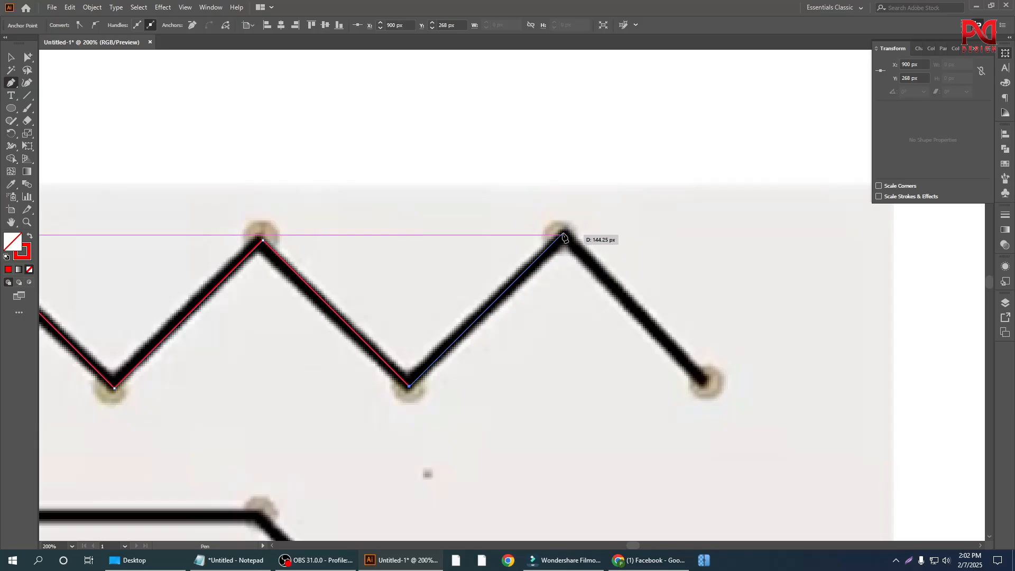
click(565, 237)
key(ctrl+minus)
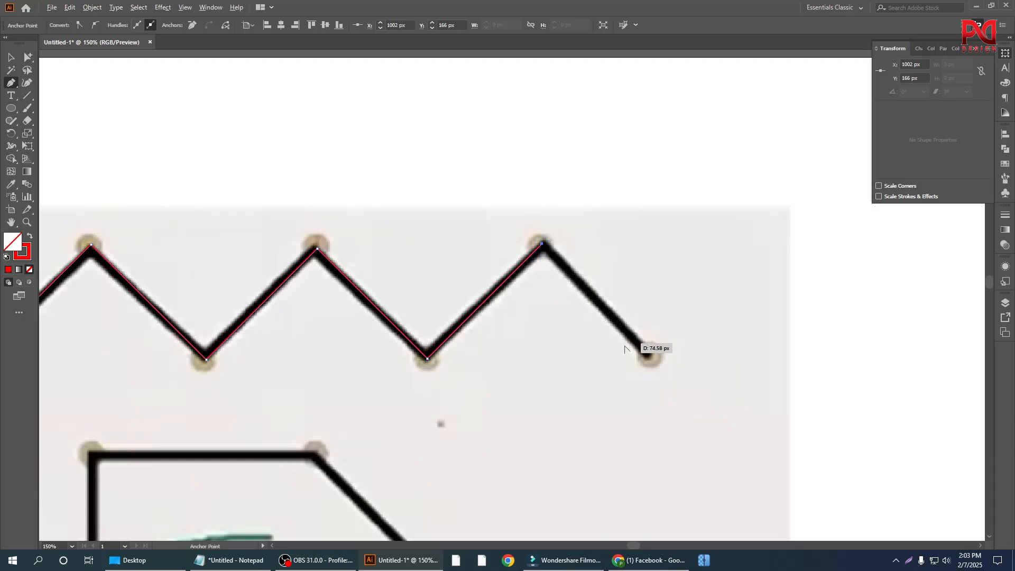
click(659, 362)
key(ctrl+minus)
scroll(550, 355, down, 1)
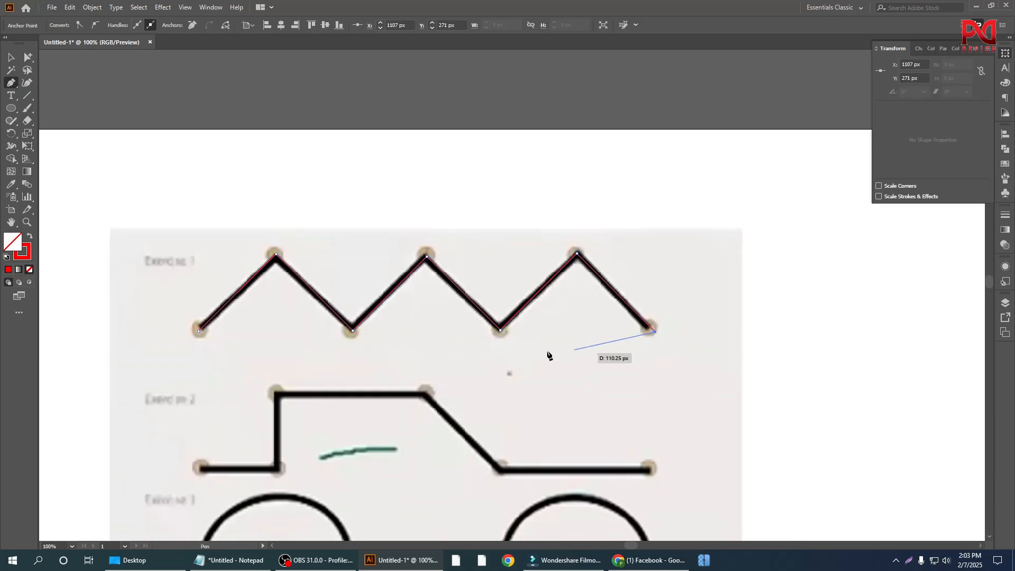
scroll(254, 383, up, 1)
scroll(337, 333, down, 1)
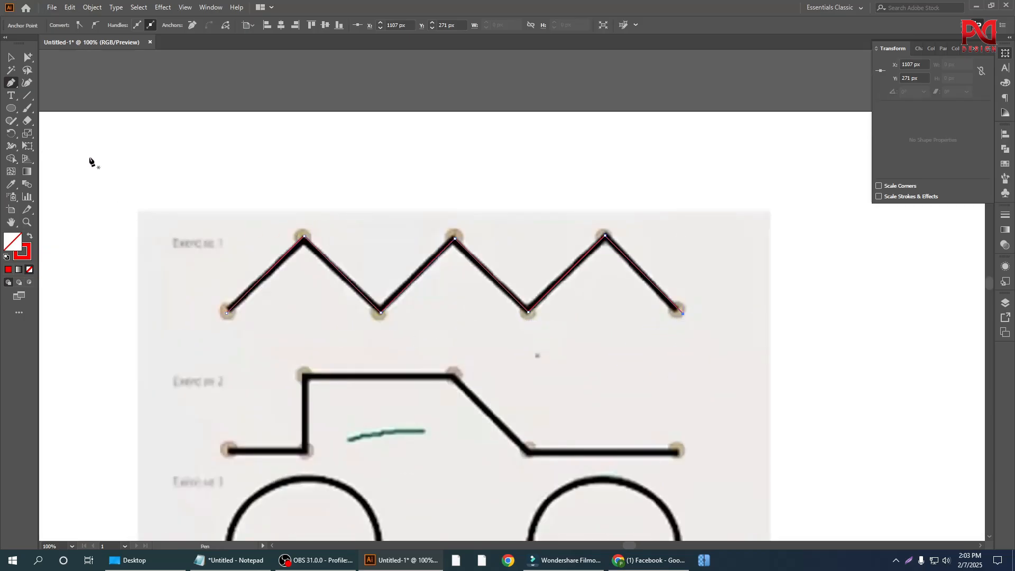
Step: Set the zigzag path's stroke weight to 9 pt and deselect the path
click(12, 58)
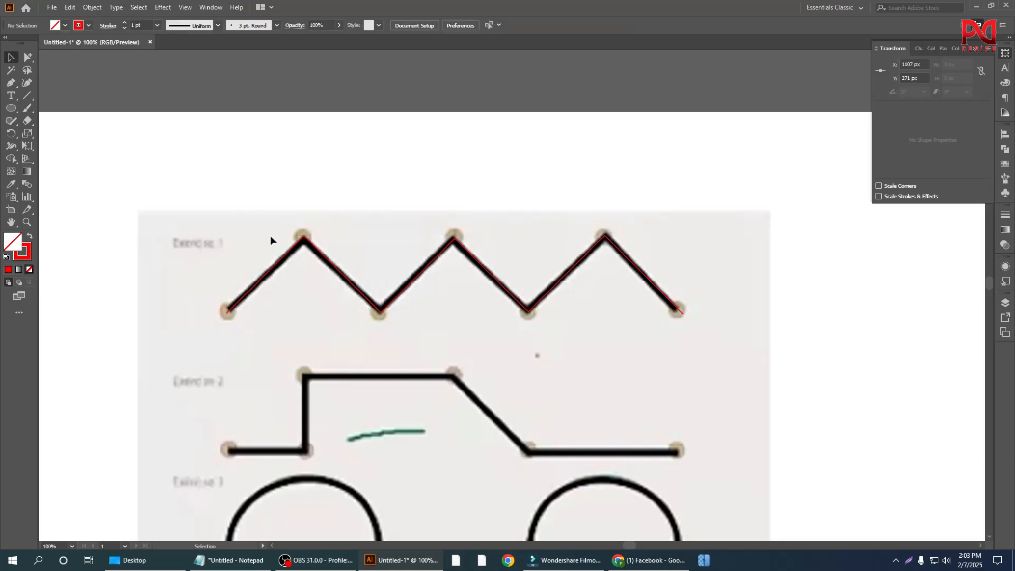
click(125, 24)
click(125, 24)
click(125, 23)
click(125, 23)
click(125, 23)
click(125, 24)
click(126, 23)
click(125, 23)
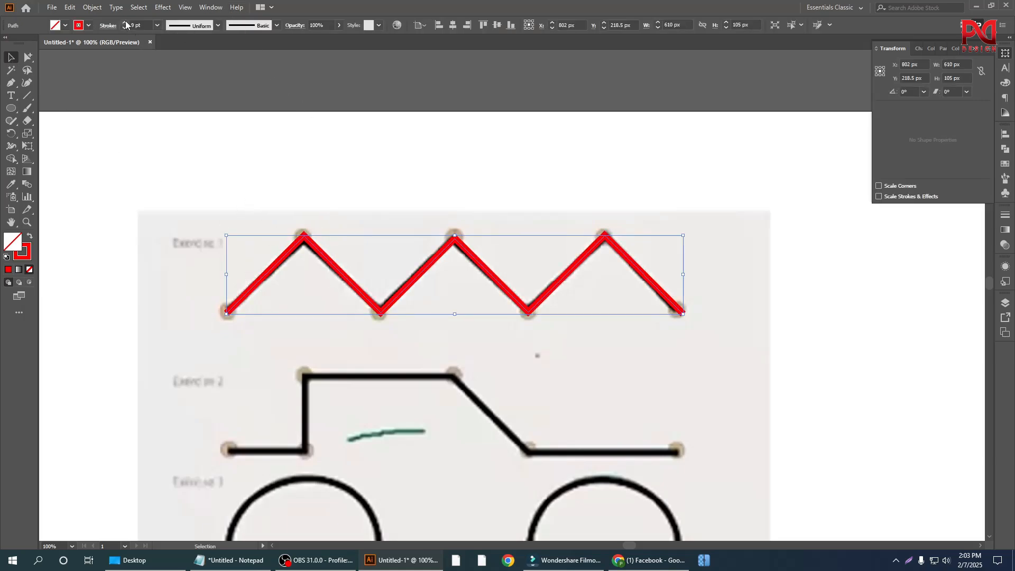
click(369, 208)
Step: Check the thickened zigzag against the reference image and look over the remaining exercises
key(ctrl+minus)
key(ctrl+minus)
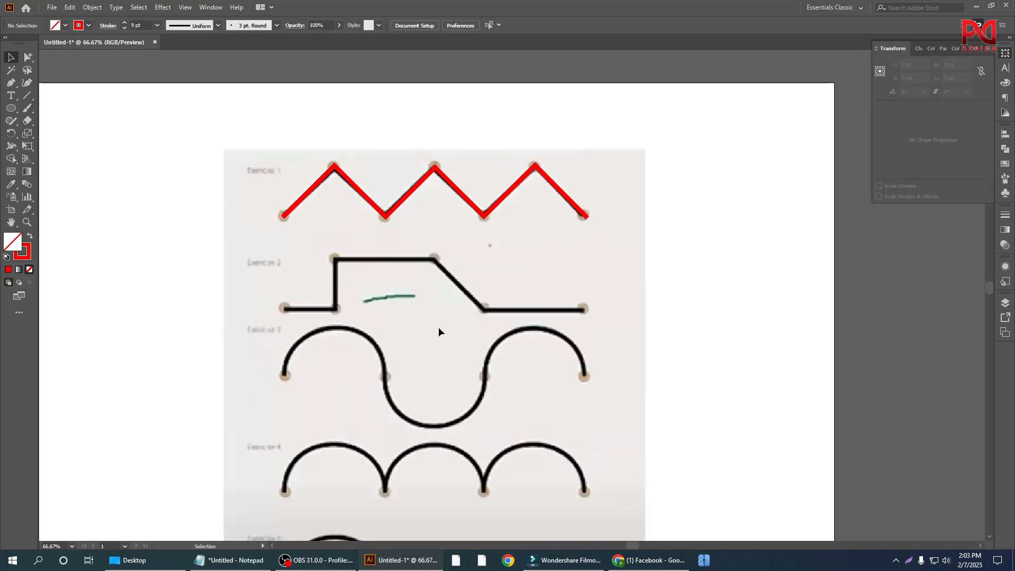
scroll(497, 392, down, 2)
scroll(497, 392, up, 1)
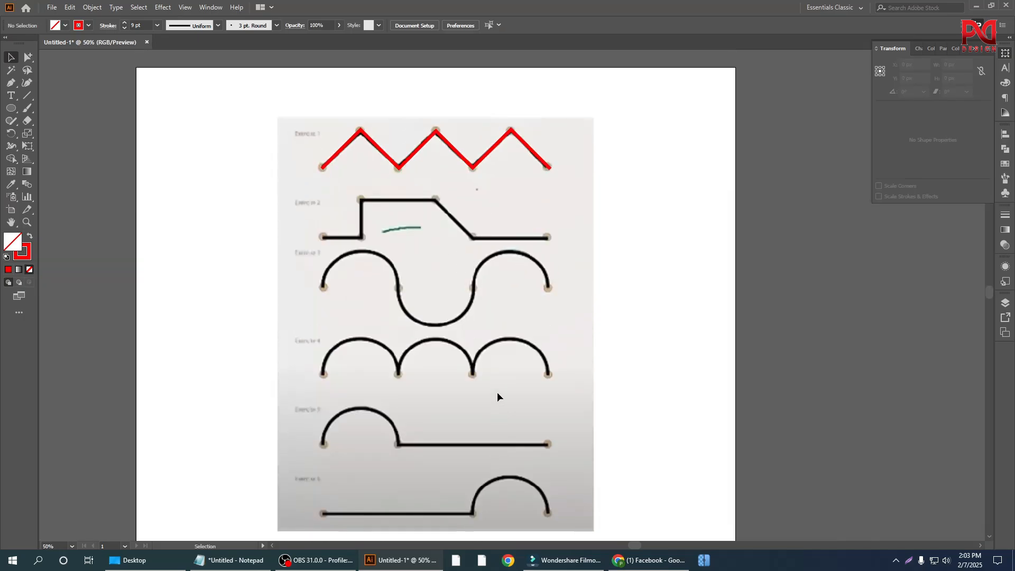
scroll(427, 157, up, 1)
drag(270, 110, 551, 208)
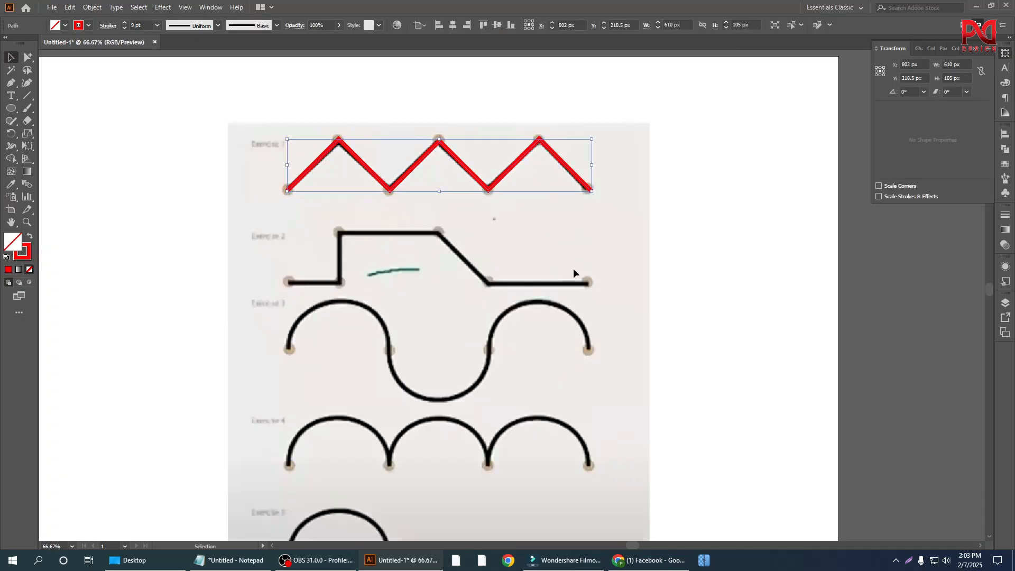
click(573, 269)
scroll(412, 333, down, 2)
scroll(412, 333, down, 1)
scroll(424, 366, up, 3)
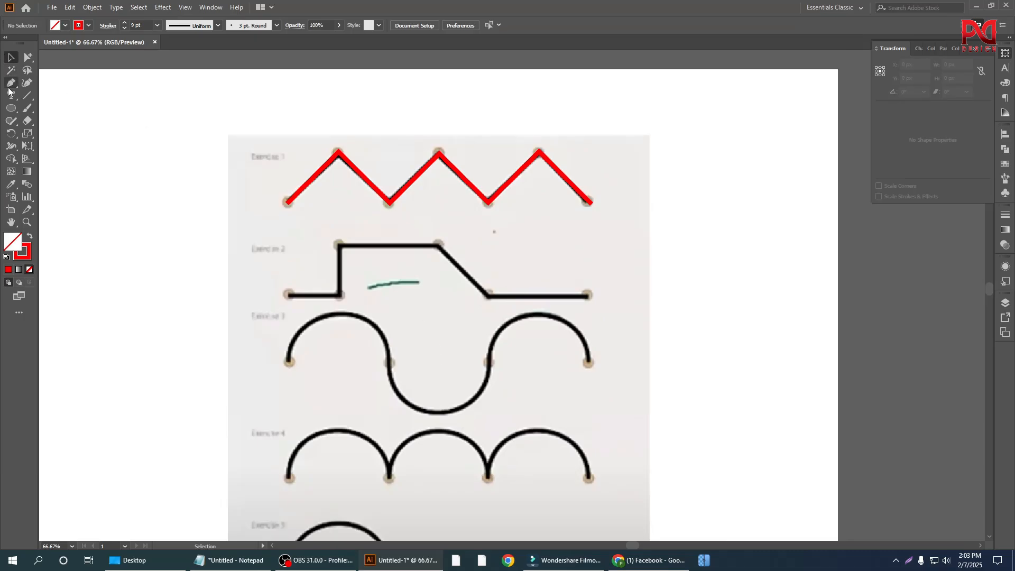
Step: With the Pen tool, trace Exercise 2's short base line, vertical rise and upper horizontal line, about 104, 100 and 195 px long
scroll(366, 372, up, 3)
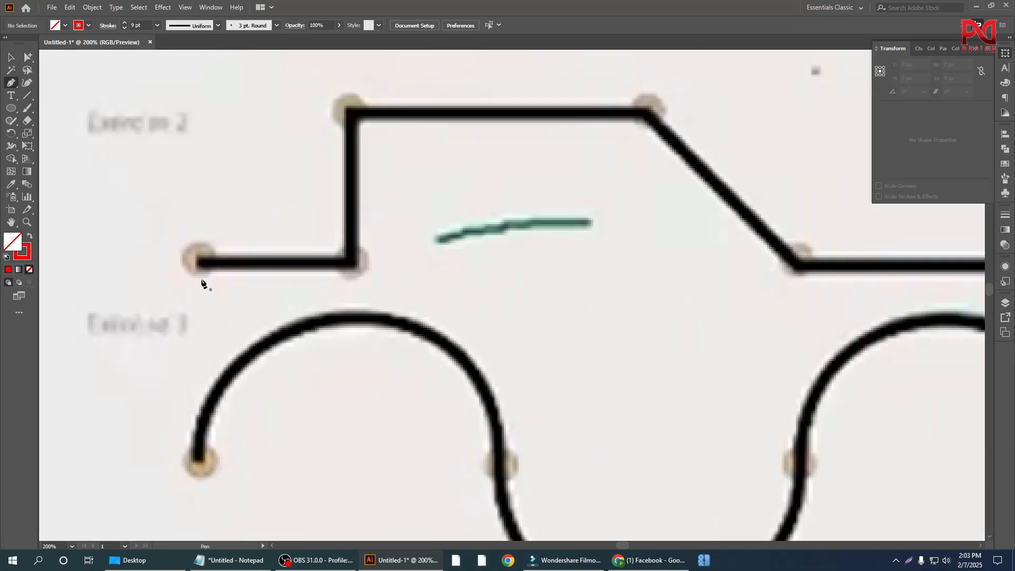
click(196, 265)
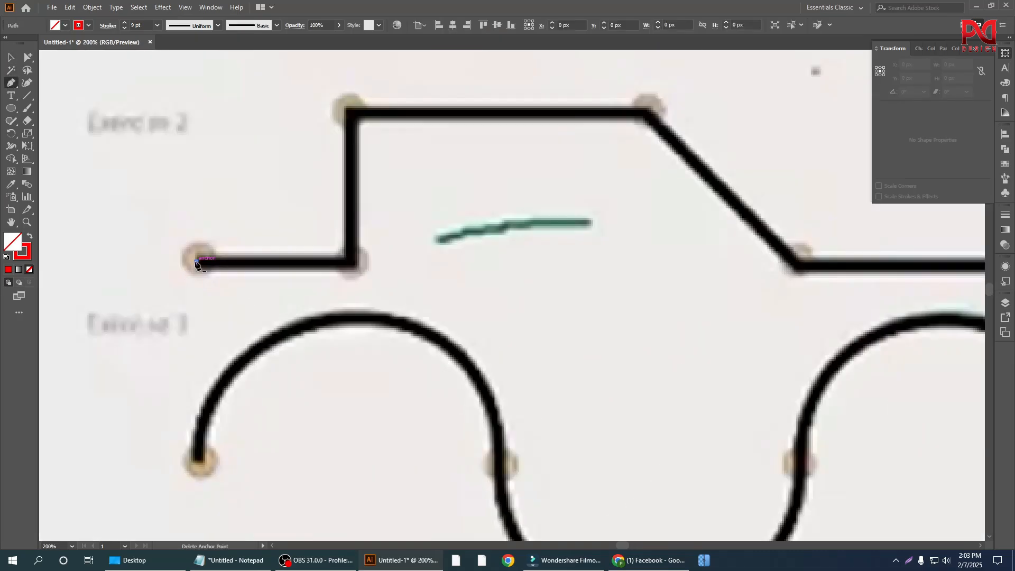
scroll(402, 333, down, 1)
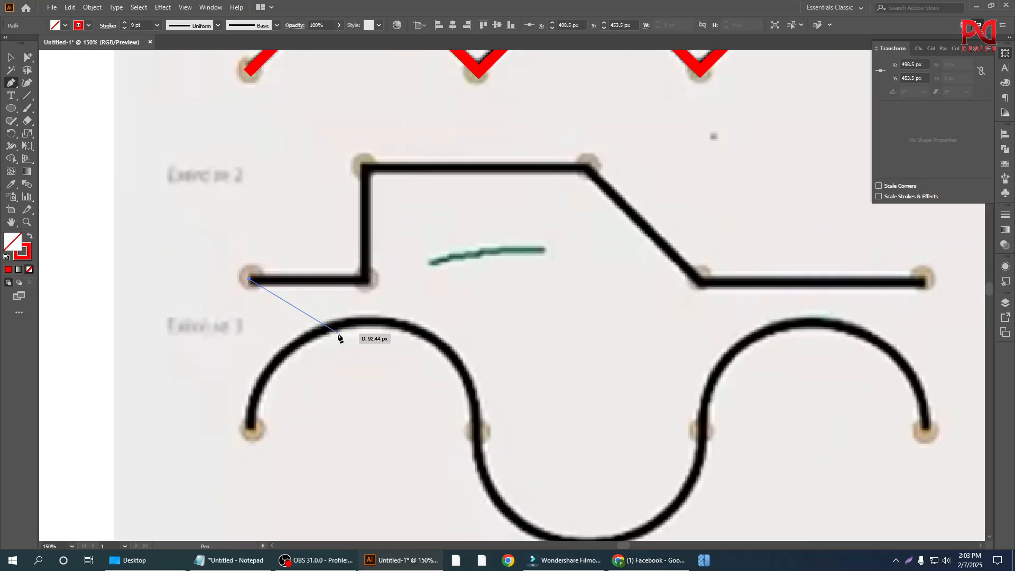
click(366, 281)
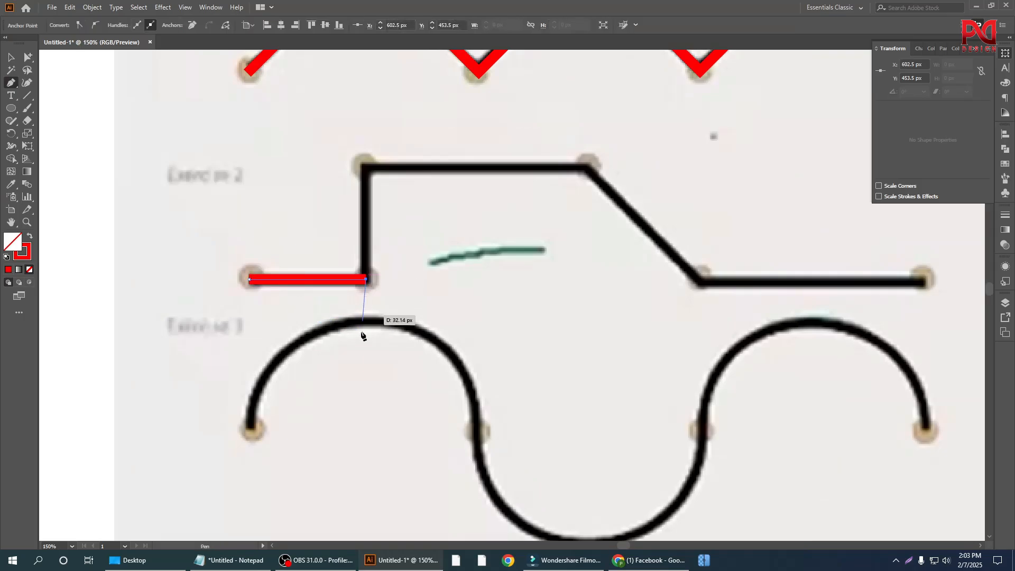
scroll(362, 335, down, 2)
scroll(356, 312, up, 2)
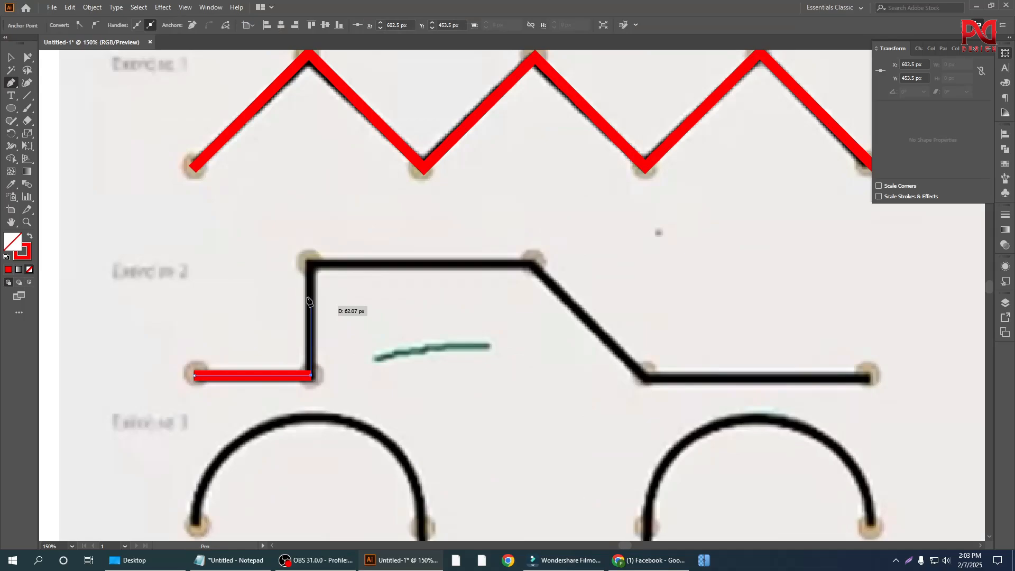
click(311, 264)
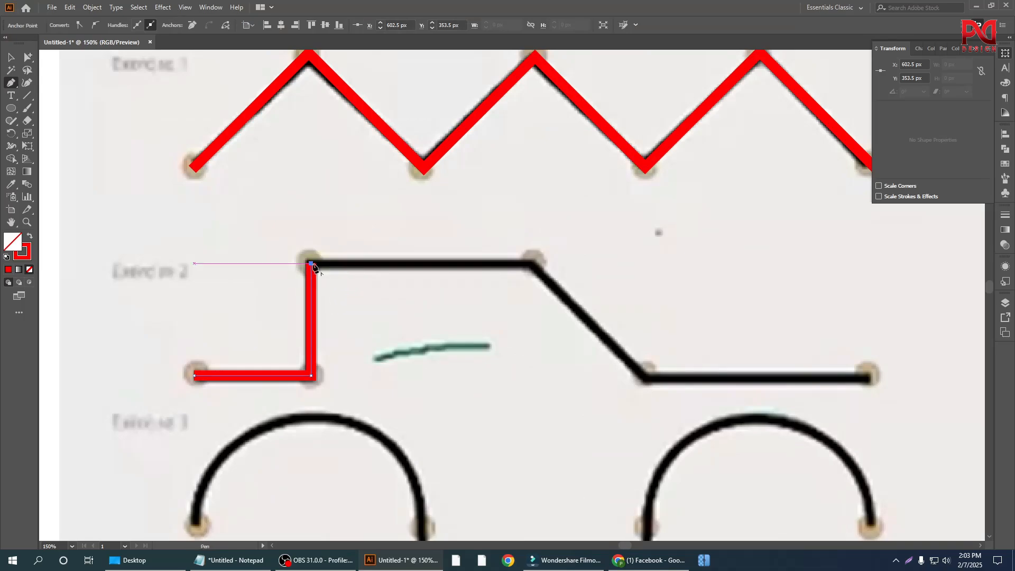
click(530, 263)
Step: Continue the Exercise 2 path down the diagonal and along the final horizontal line, about 198 px long, and deselect it
scroll(358, 321, down, 1)
scroll(608, 346, down, 1)
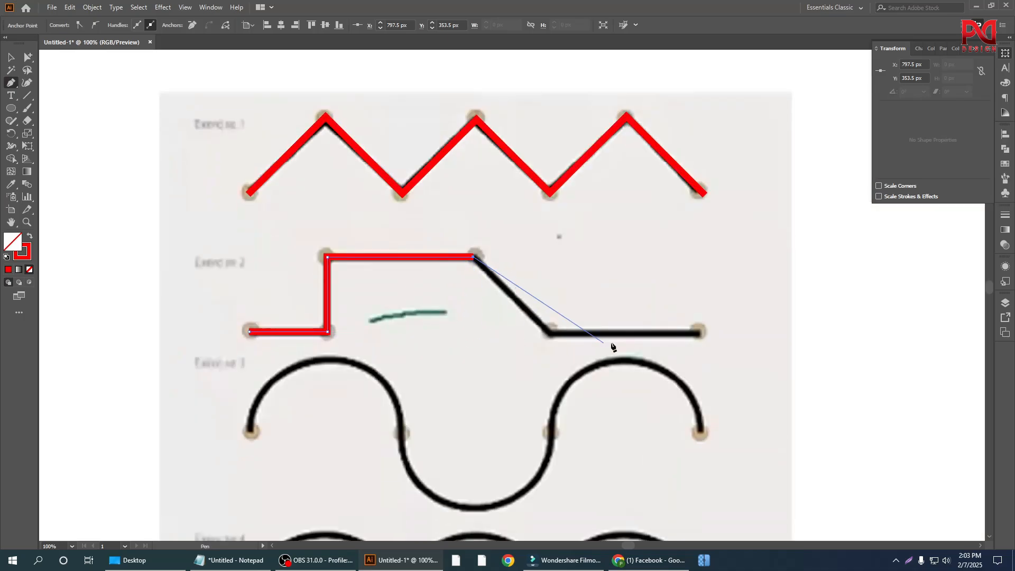
scroll(558, 348, up, 1)
scroll(557, 353, up, 1)
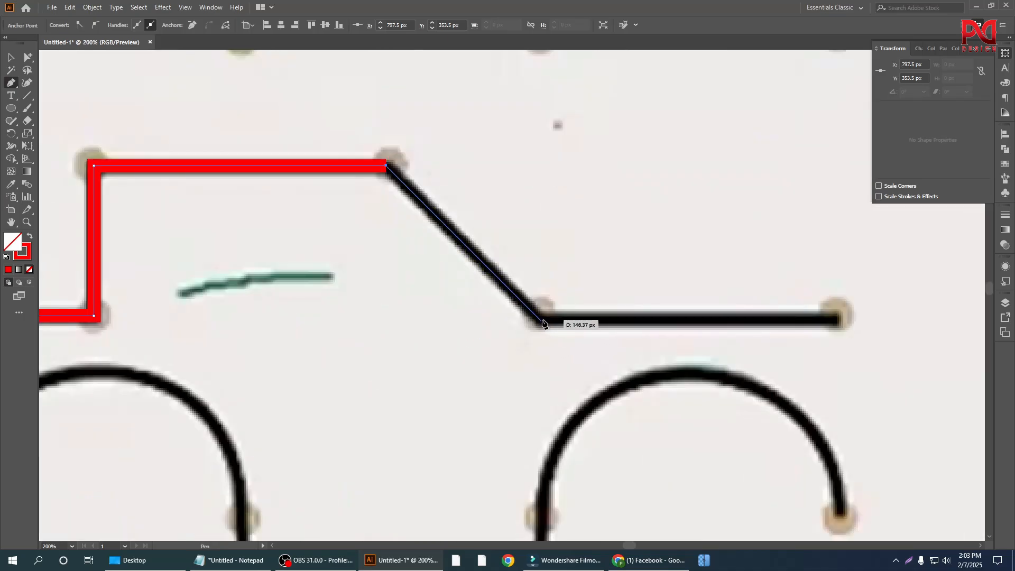
click(542, 324)
scroll(491, 338, down, 2)
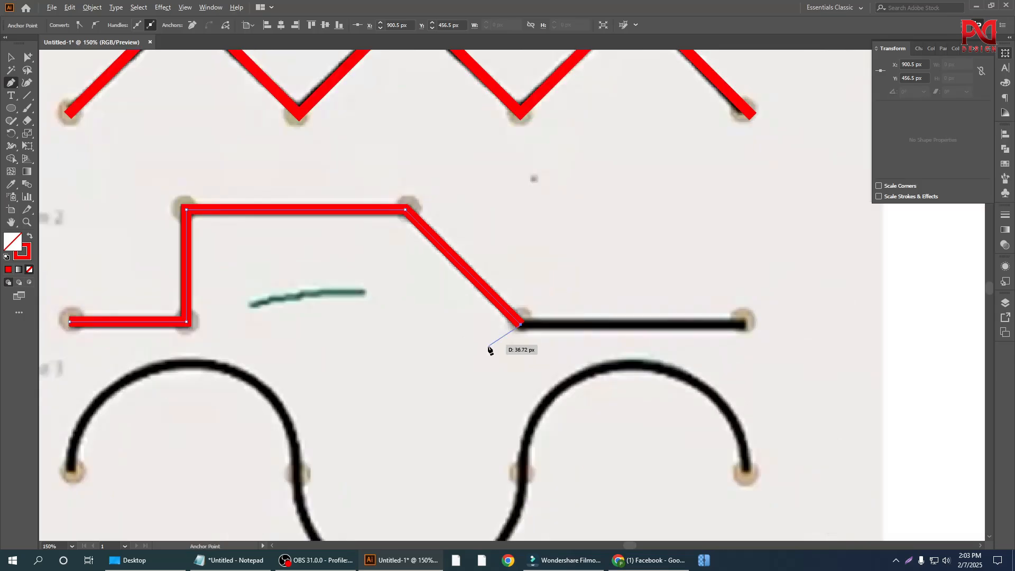
scroll(615, 346, up, 1)
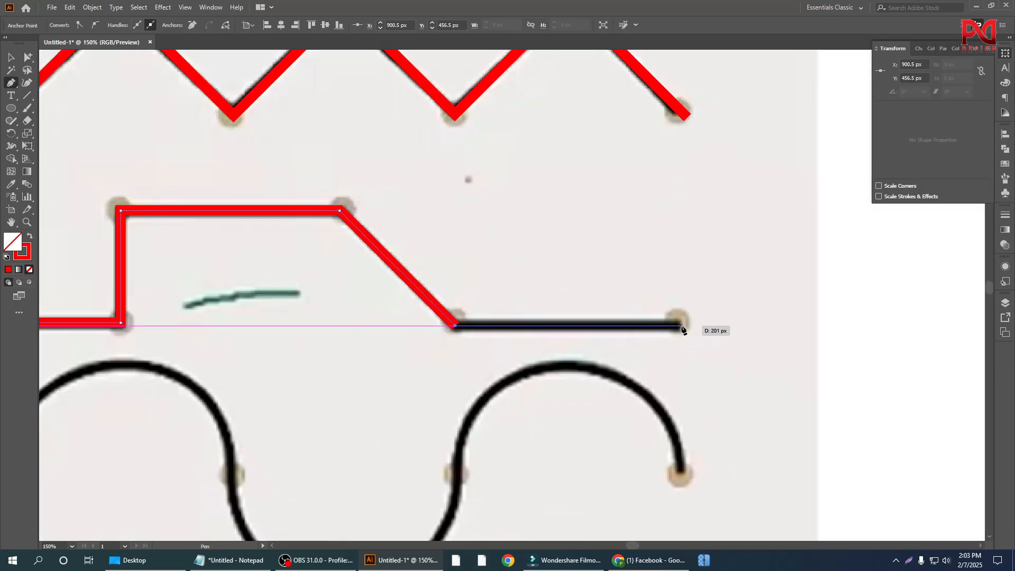
click(679, 326)
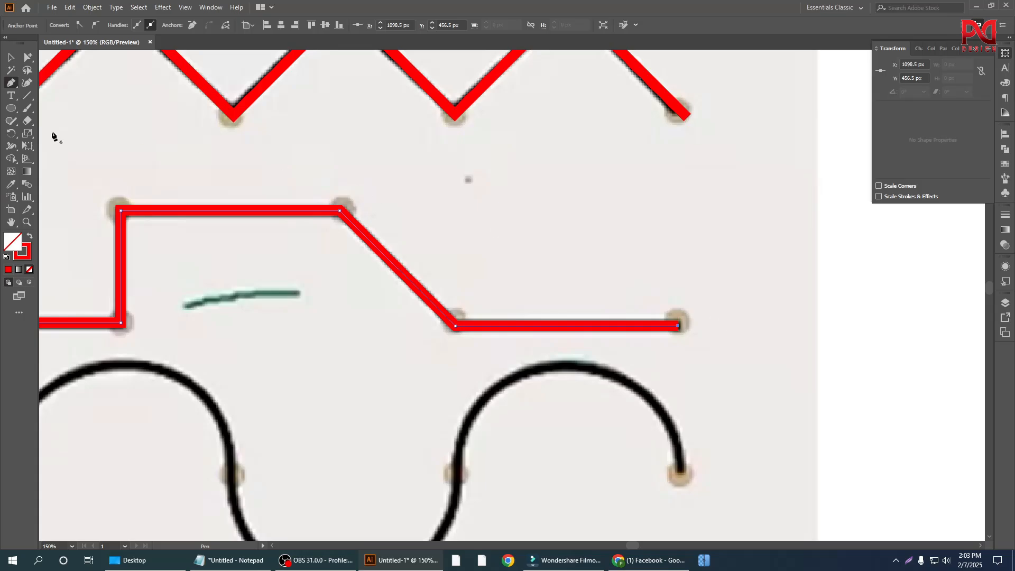
click(12, 58)
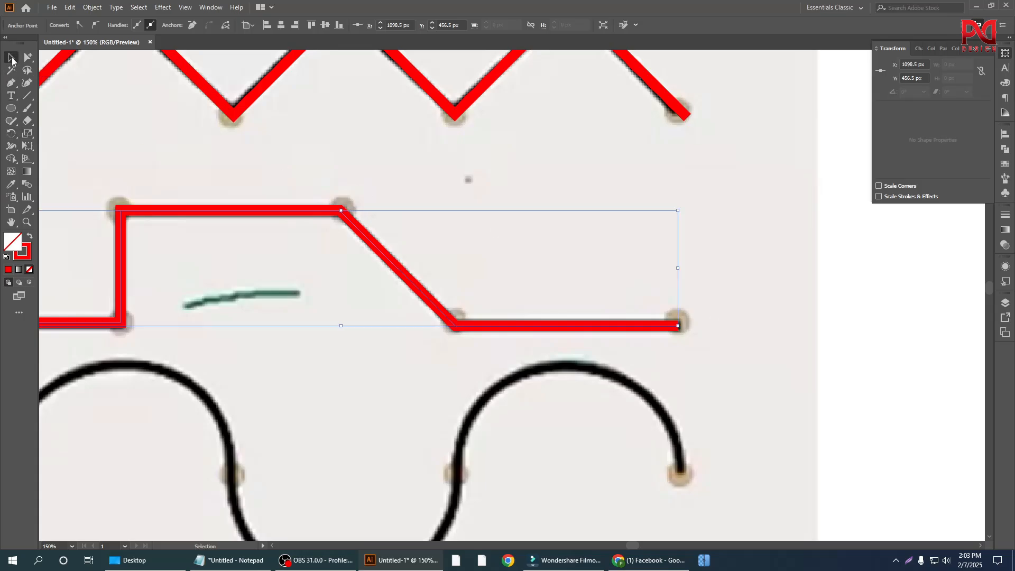
click(126, 117)
Step: Look over the two traced exercises and the curve exercises that follow in the reference image
key(ctrl+minus)
scroll(581, 317, down, 1)
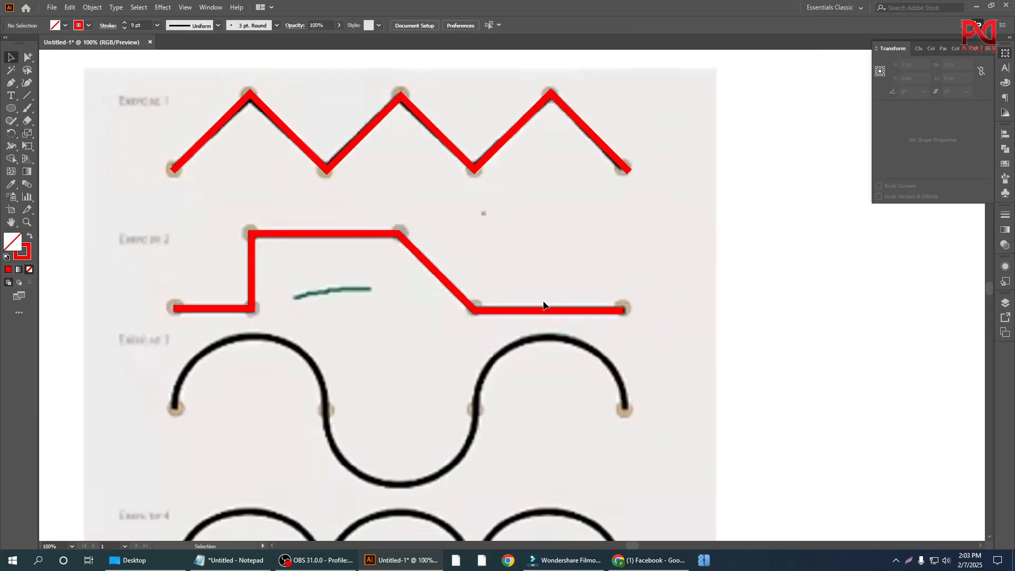
key(ctrl+minus)
scroll(547, 318, down, 1)
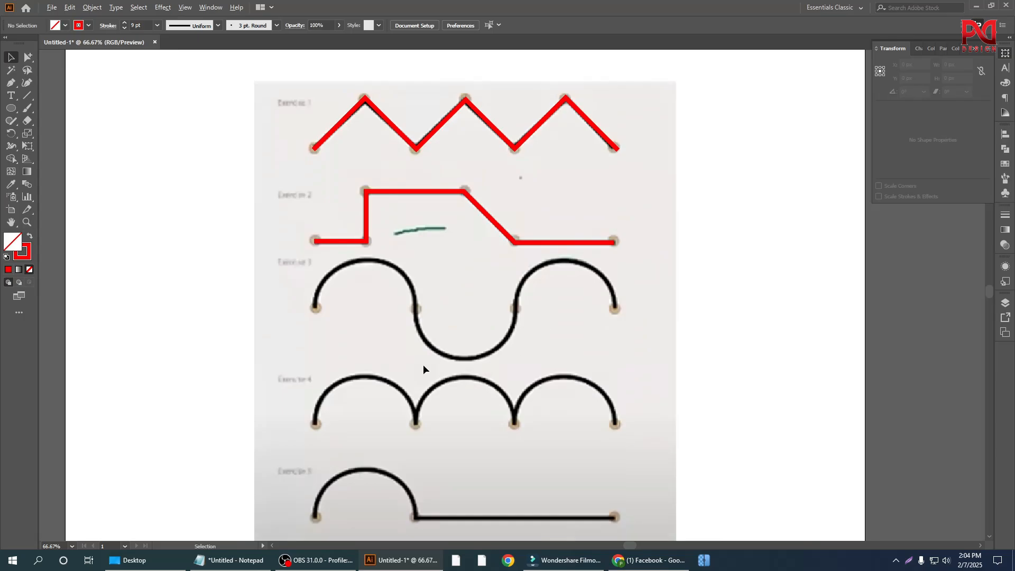
key(ctrl+minus)
scroll(490, 367, down, 1)
scroll(496, 378, up, 4)
scroll(476, 311, up, 1)
scroll(485, 327, up, 2)
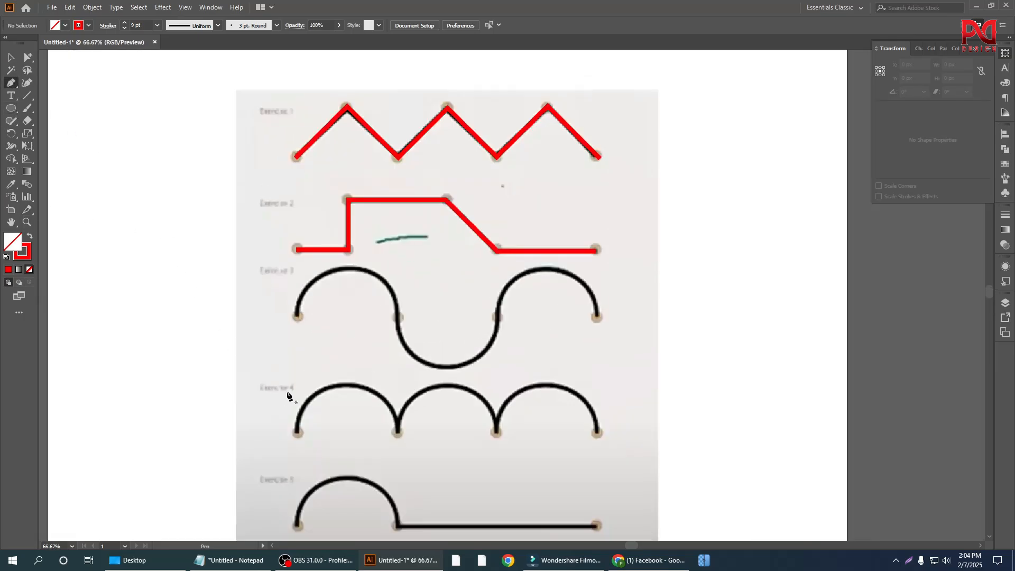
Step: With the Pen tool, draw a straight segment about 203 px long between the ends of Exercise 3's first arch
scroll(317, 359, down, 1)
scroll(356, 296, up, 2)
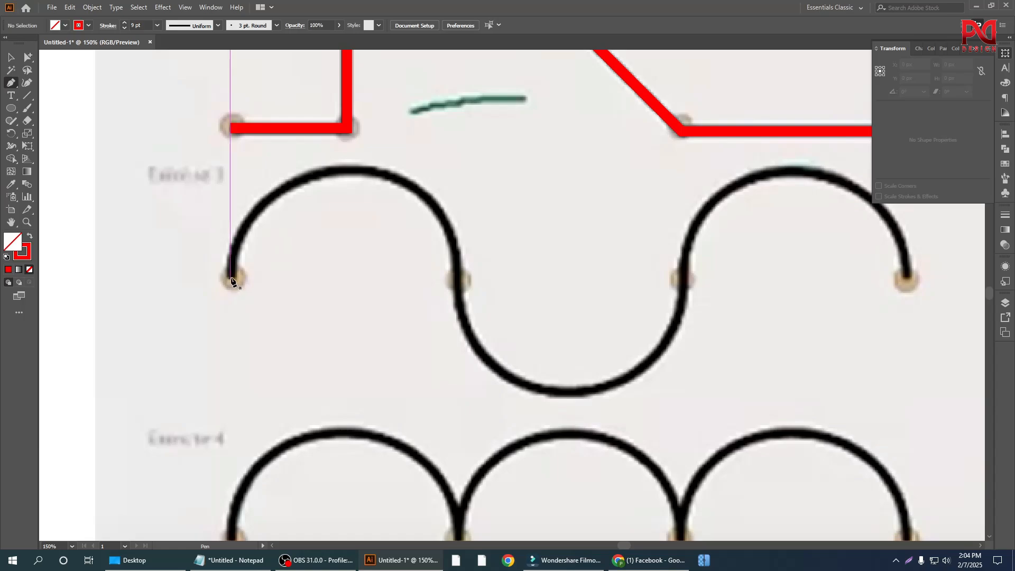
click(231, 278)
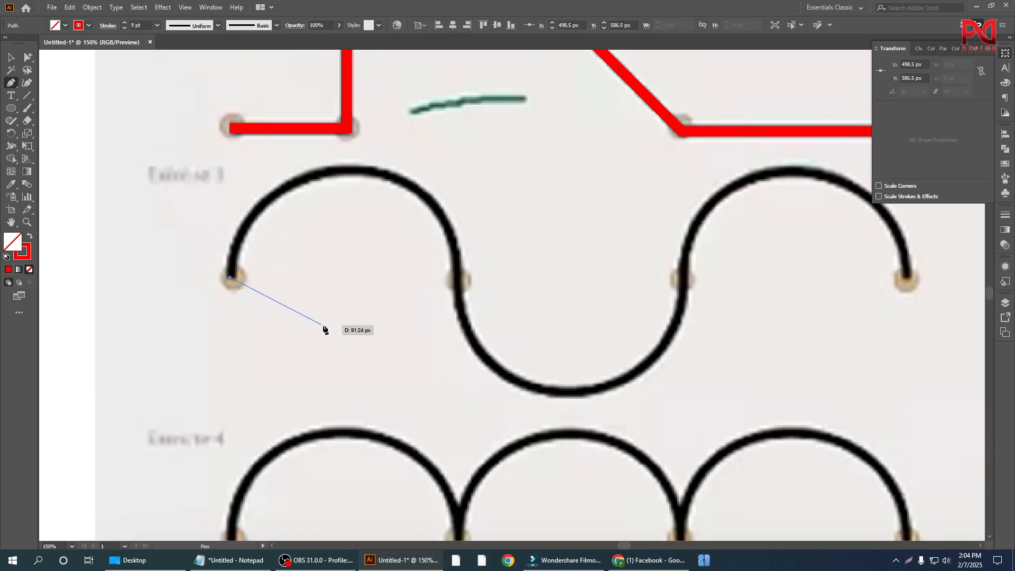
click(458, 279)
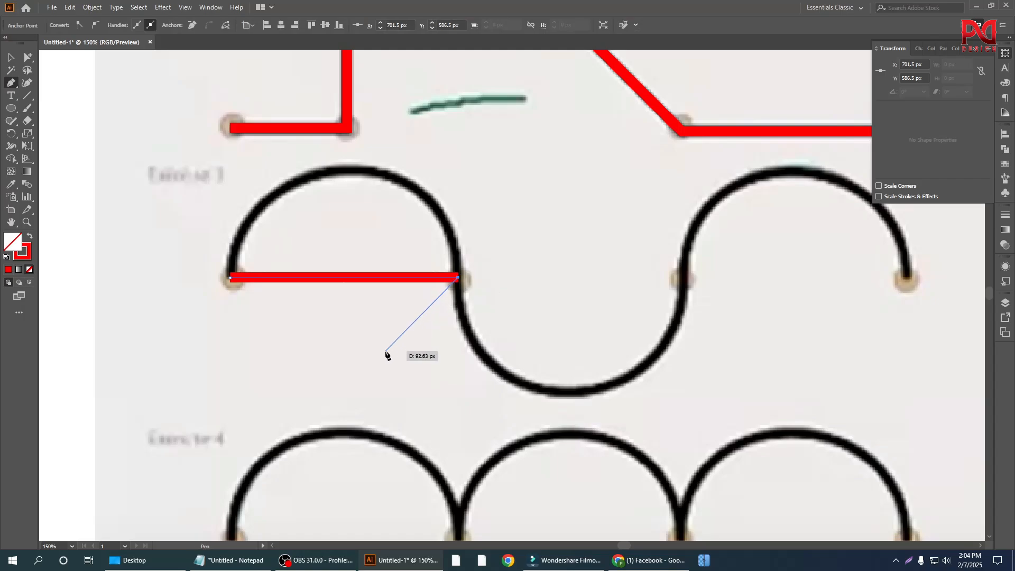
Step: Bend the straight segment upward with the Anchor Point tool into a curve reaching the crest of Exercise 3's first arch
scroll(360, 357, up, 1)
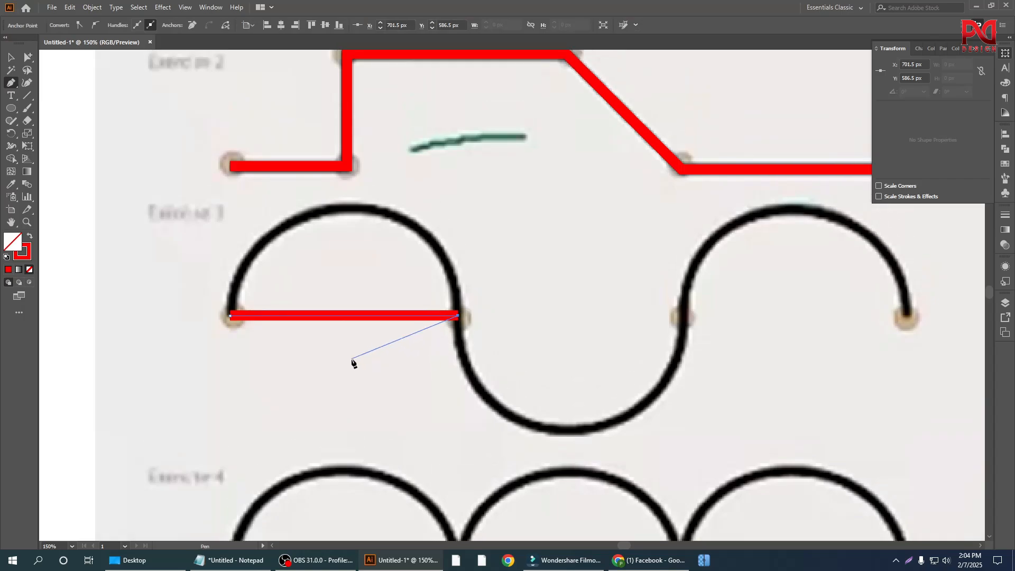
key(alt)
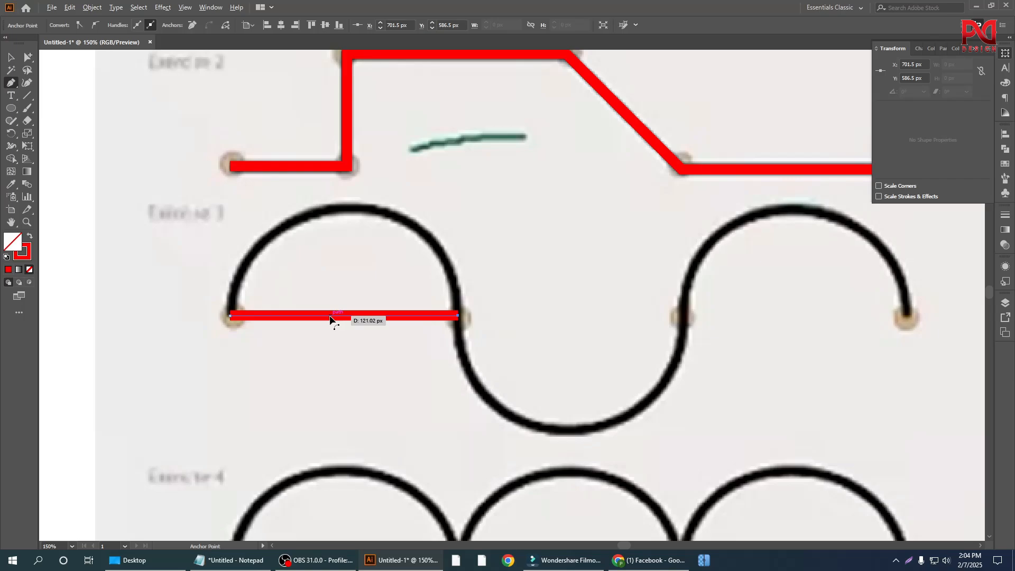
click(11, 83)
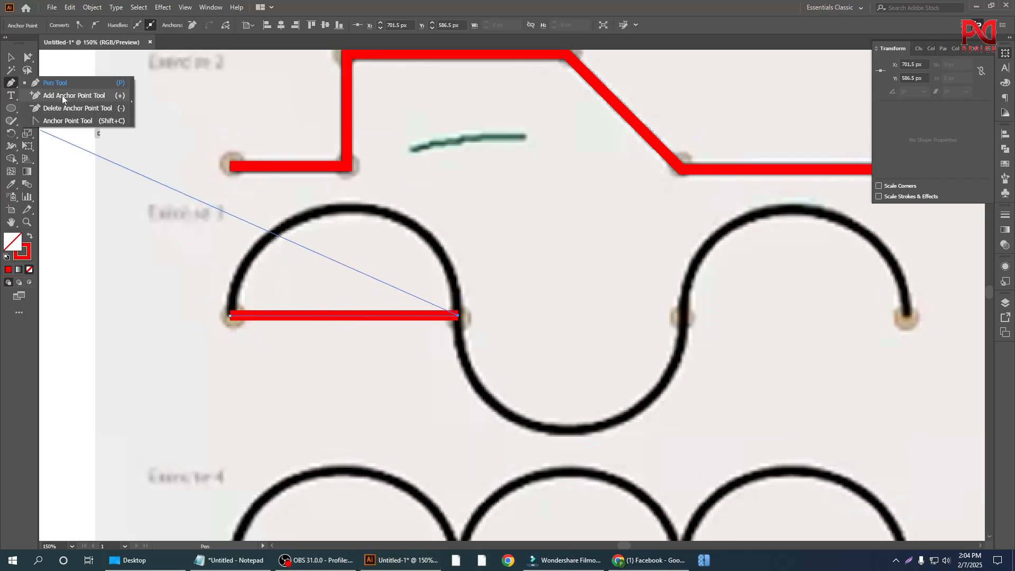
key(alt)
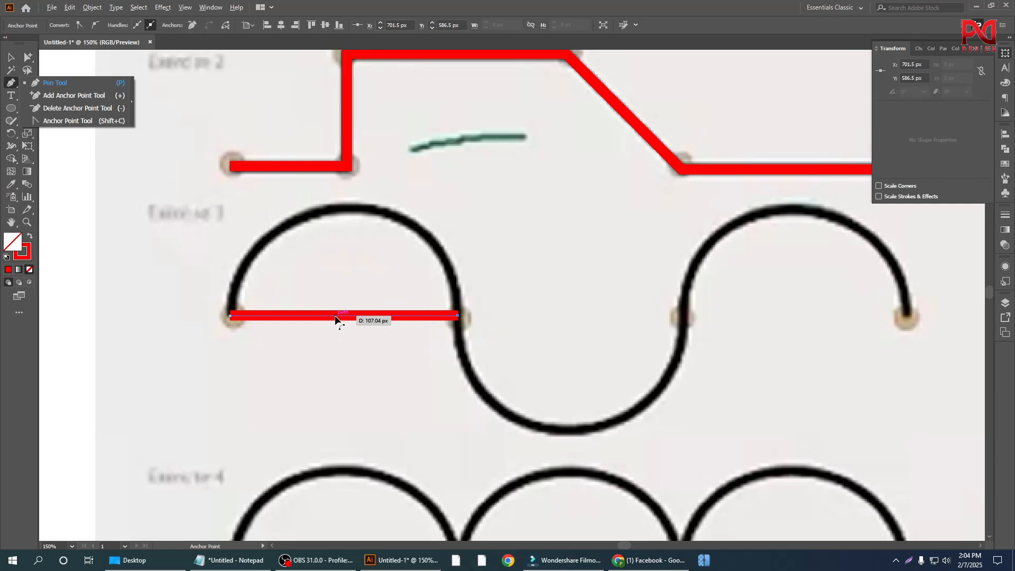
drag(335, 319, 339, 213)
key(alt)
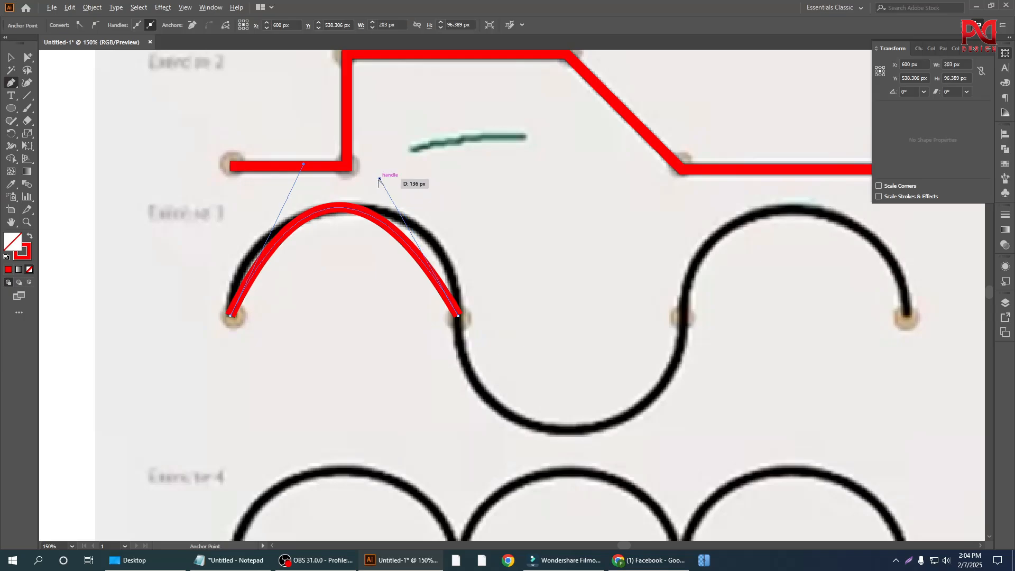
Step: Adjust both direction handles of Exercise 3's first arch to near vertical so the red curve follows the reference
mouse_move(379, 177)
mouse_down()
mouse_move(433, 173)
mouse_move(458, 188)
mouse_up()
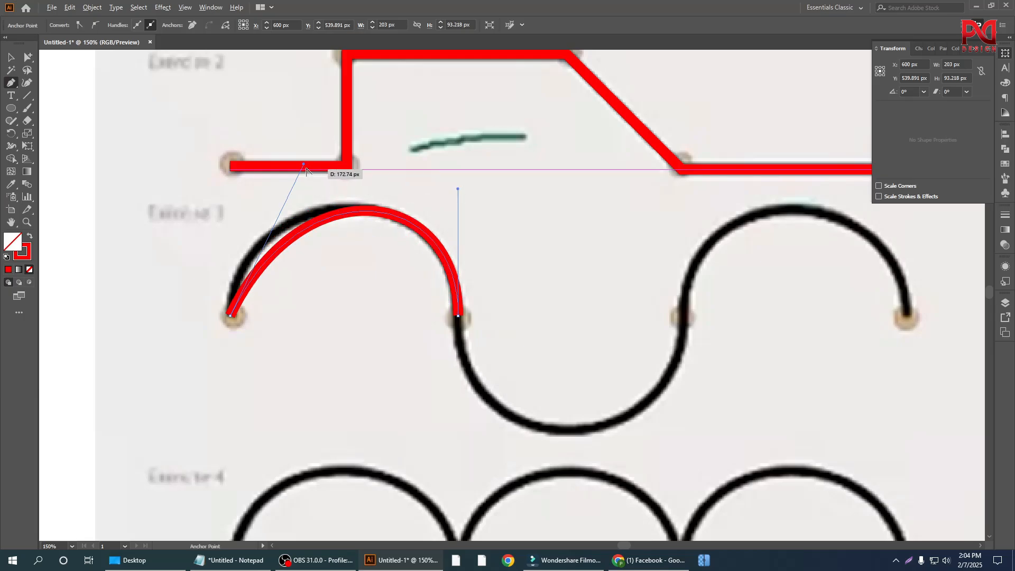
click(305, 168)
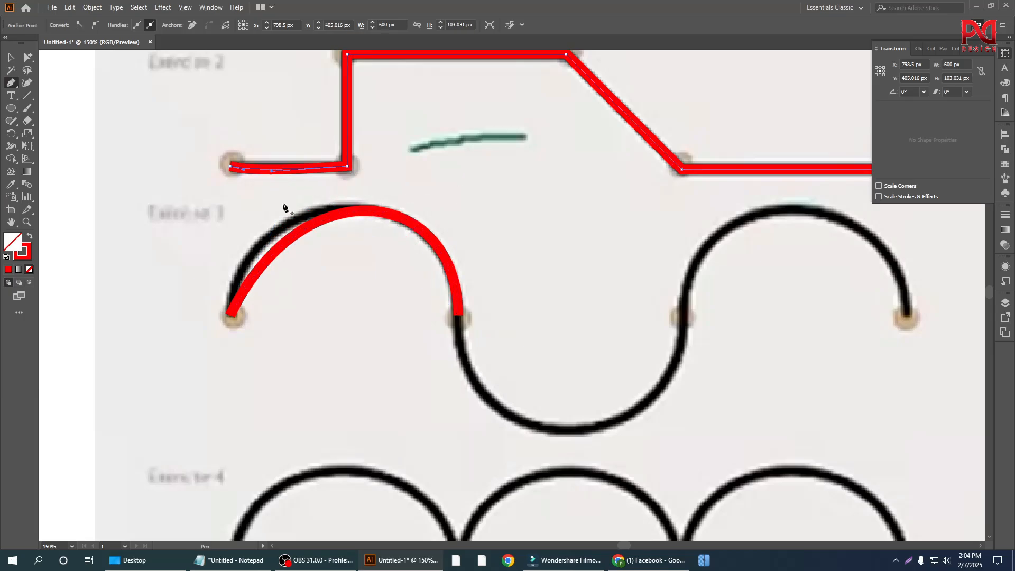
ctrl+click(331, 222)
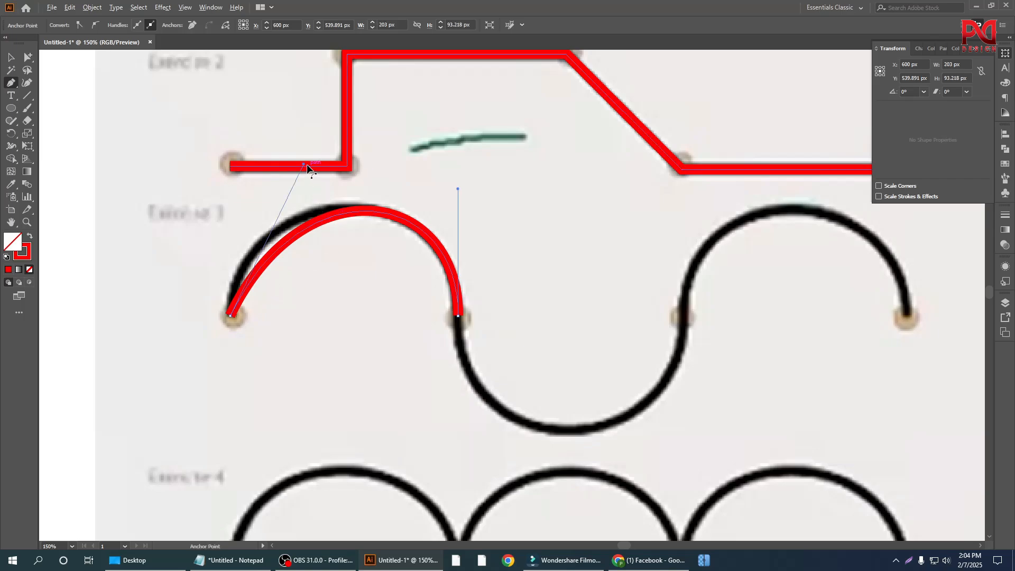
mouse_move(304, 167)
mouse_down()
mouse_move(242, 175)
mouse_move(236, 196)
mouse_move(237, 175)
mouse_up()
scroll(452, 325, up, 1)
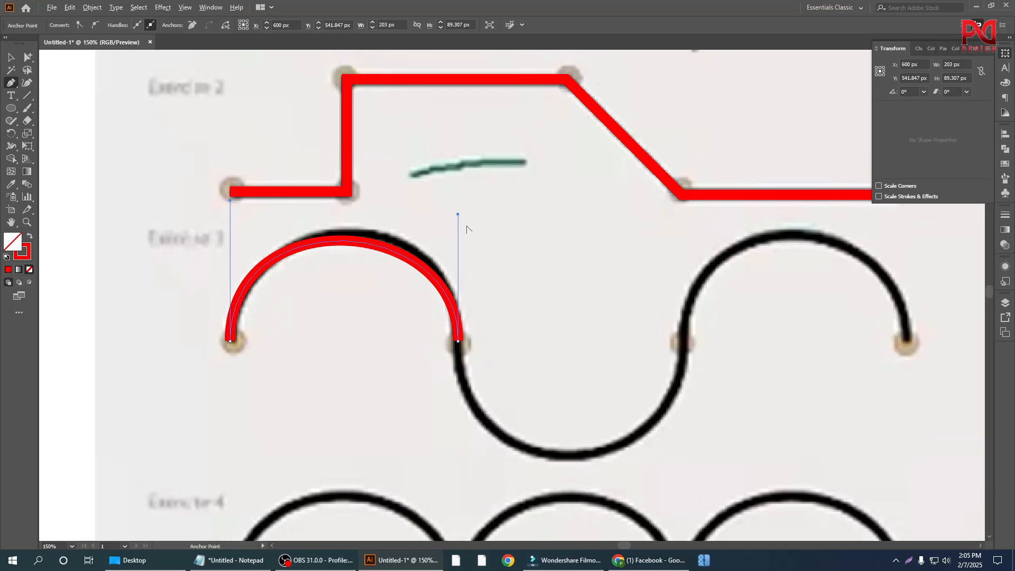
drag(458, 215, 462, 193)
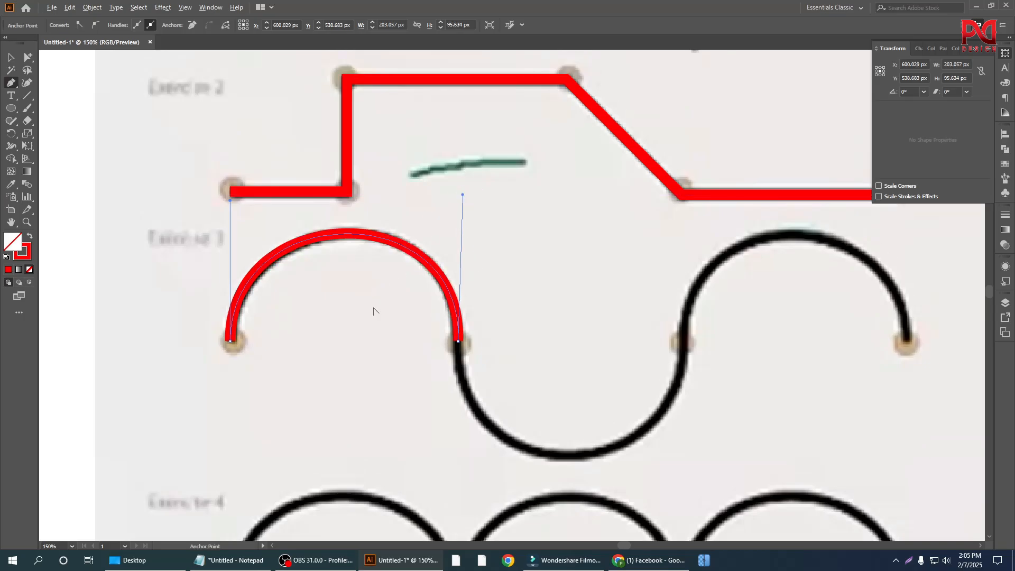
Step: Continue the Exercise 3 path with a straight segment about 201 px long across the opening of the downward curve
scroll(373, 306, down, 2)
scroll(418, 368, up, 1)
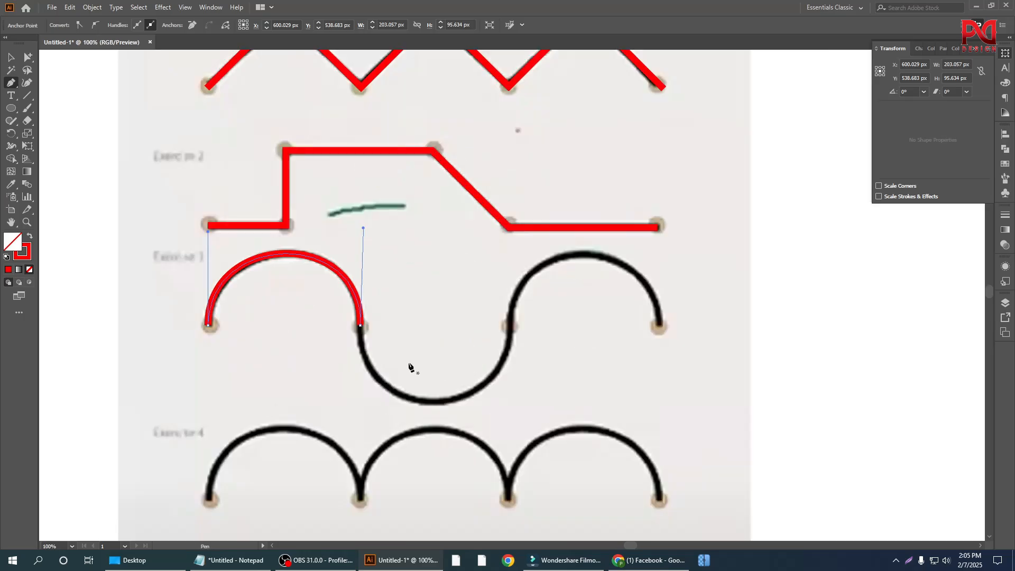
scroll(410, 367, down, 1)
scroll(384, 316, down, 1)
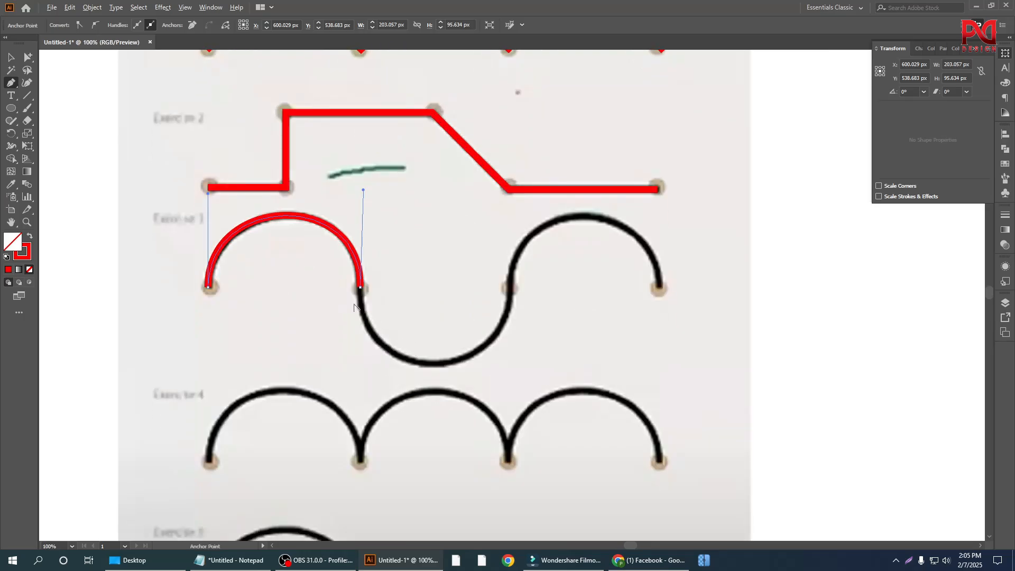
scroll(366, 303, up, 1)
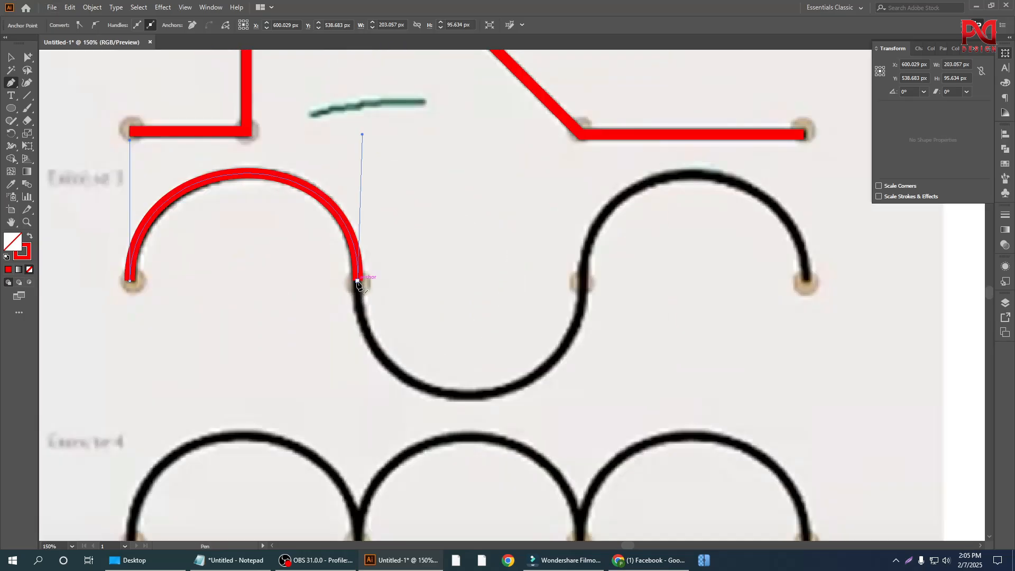
click(357, 284)
scroll(355, 290, down, 1)
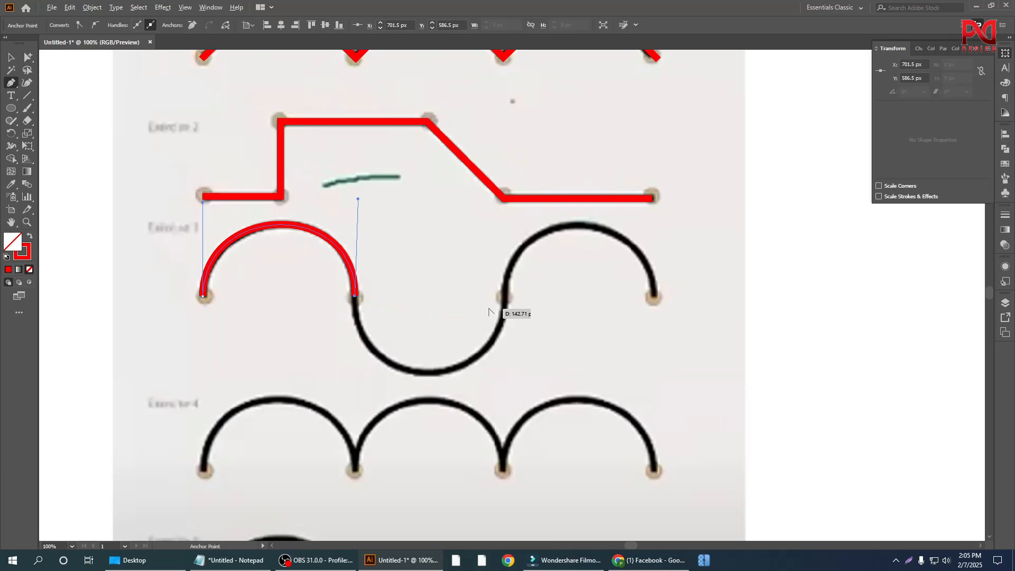
scroll(494, 300, up, 1)
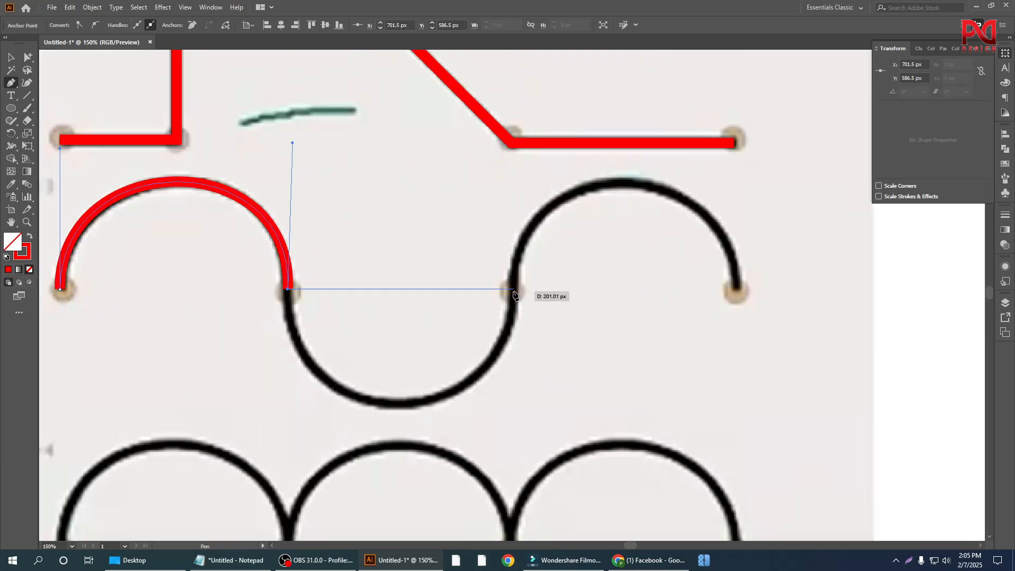
click(514, 290)
Step: Bend the straight segment down to the bottom of Exercise 3's middle curve and set both direction handles vertical to fit the reference
scroll(508, 293, down, 3)
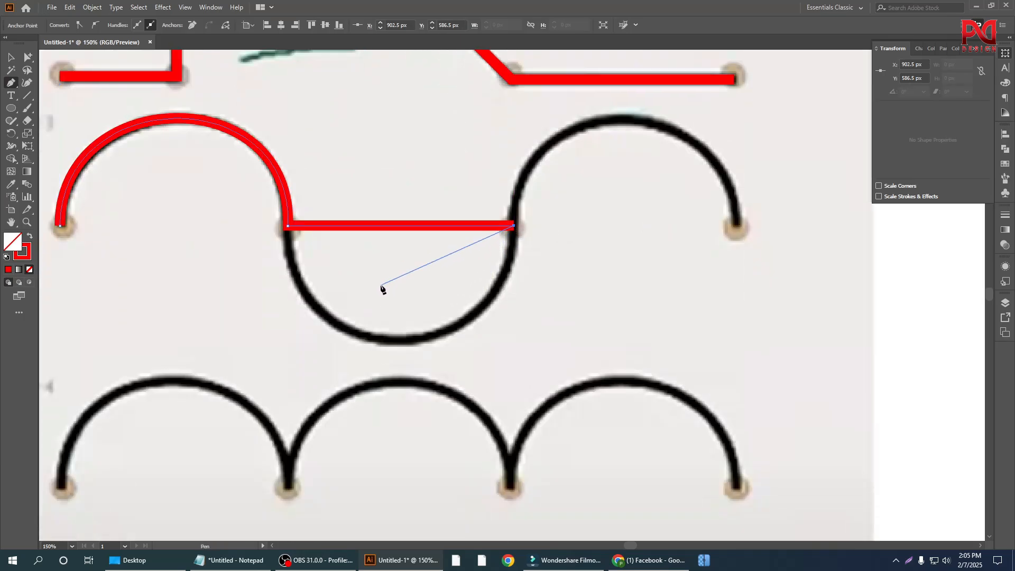
key(alt)
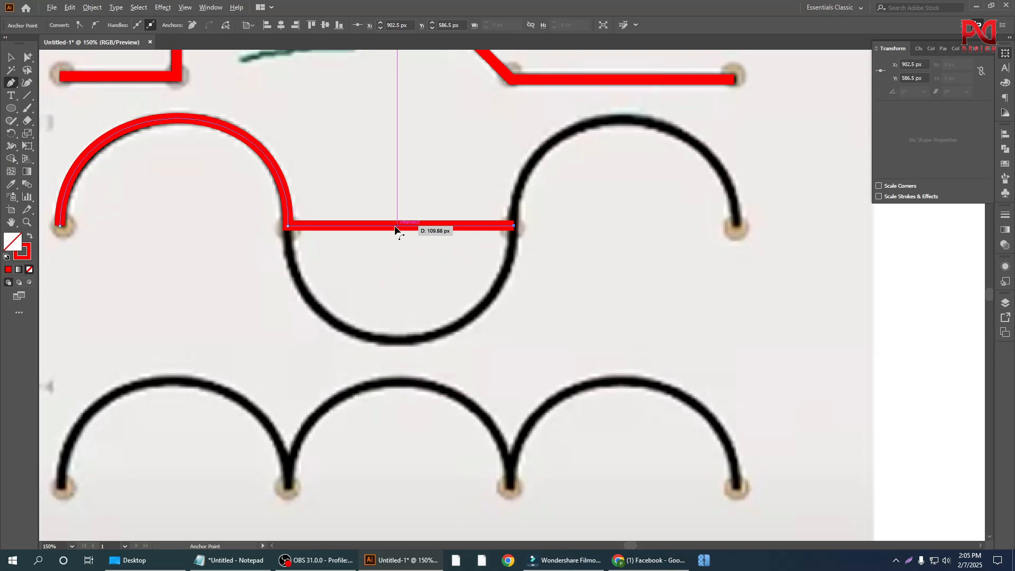
drag(395, 229, 397, 344)
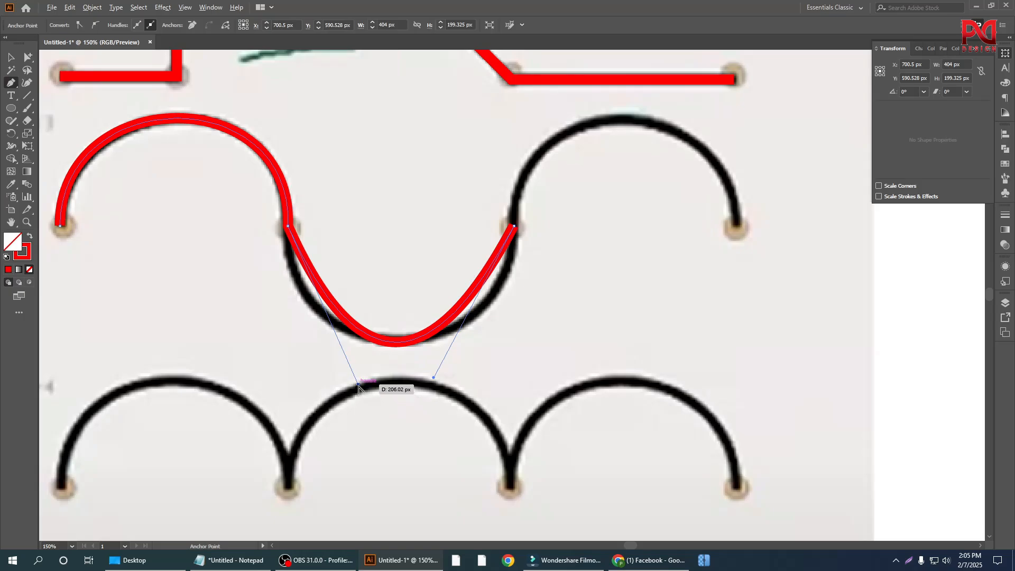
drag(358, 388, 295, 360)
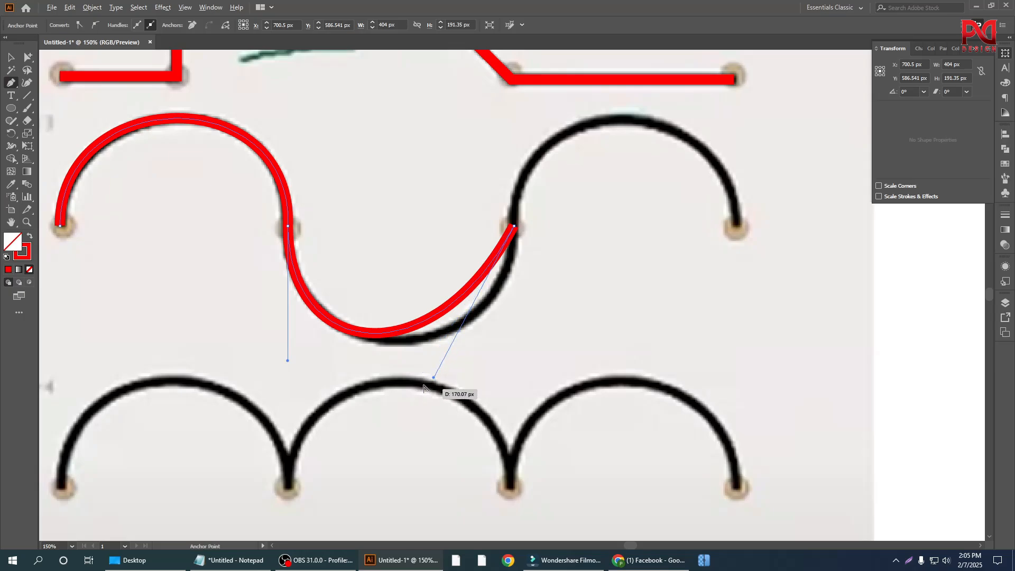
drag(434, 379, 477, 390)
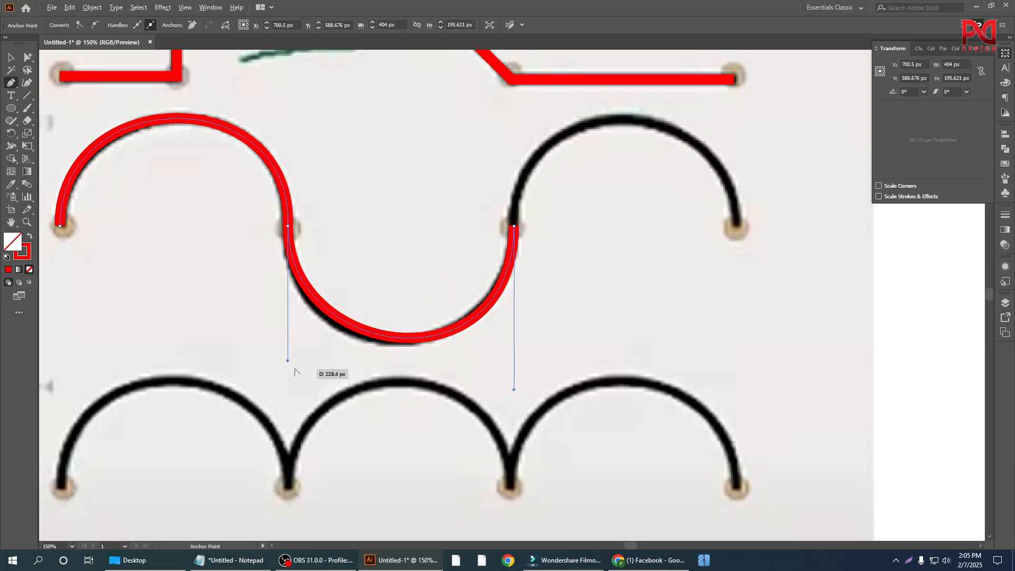
drag(288, 360, 288, 374)
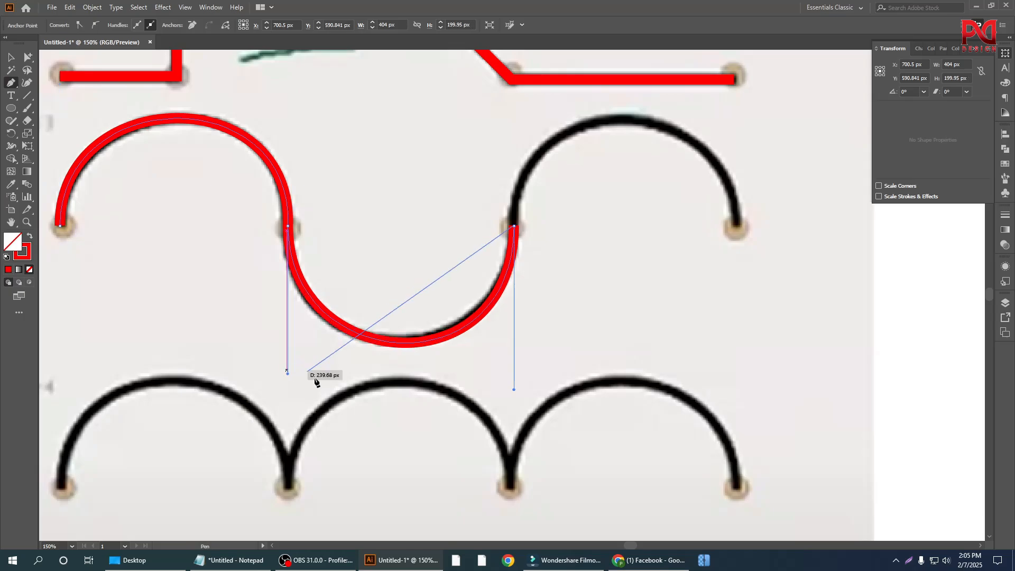
mouse_move(514, 389)
mouse_down()
mouse_move(512, 369)
mouse_move(487, 386)
mouse_move(514, 372)
mouse_move(515, 386)
mouse_up()
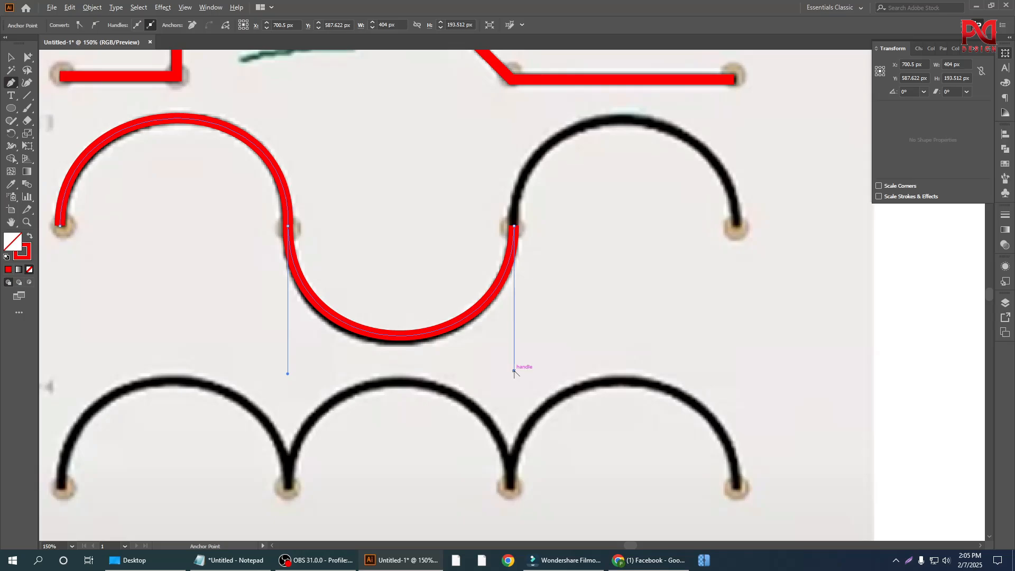
Step: Extend the Exercise 3 path from its last anchor with a straight segment about 199 px long to the final endpoint
scroll(449, 366, down, 3)
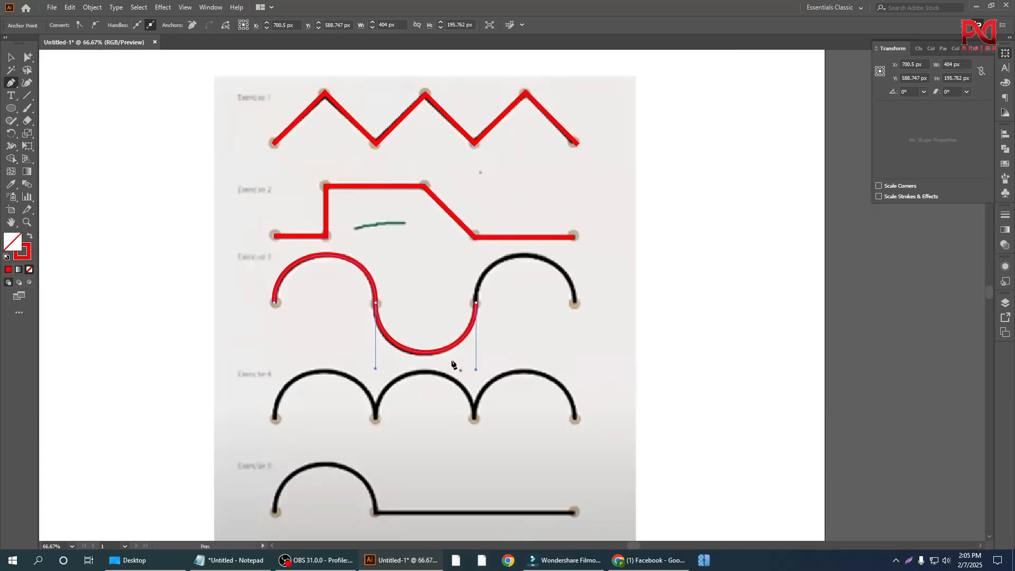
scroll(516, 375, up, 1)
scroll(394, 352, down, 1)
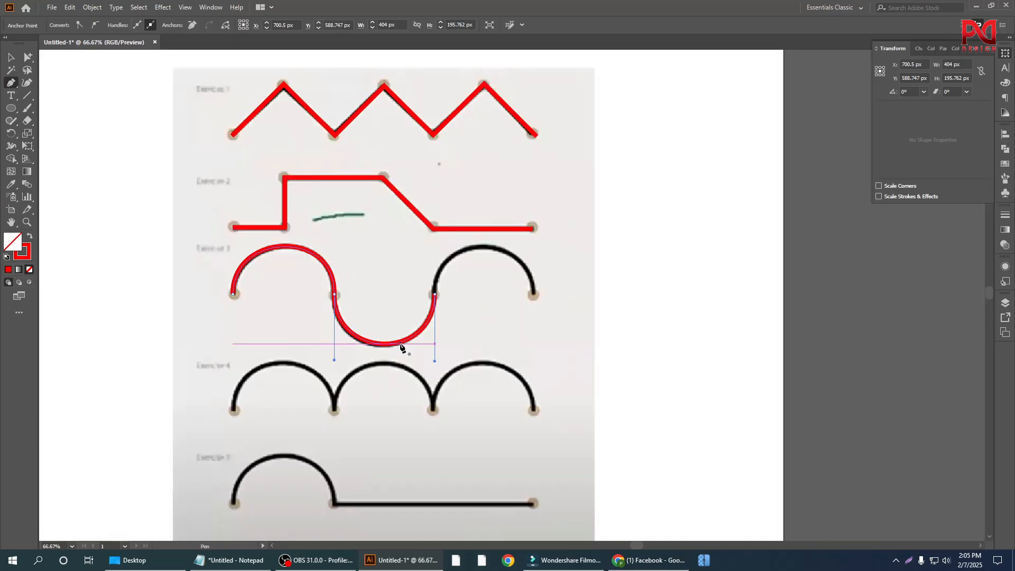
scroll(487, 350, up, 1)
scroll(486, 346, up, 1)
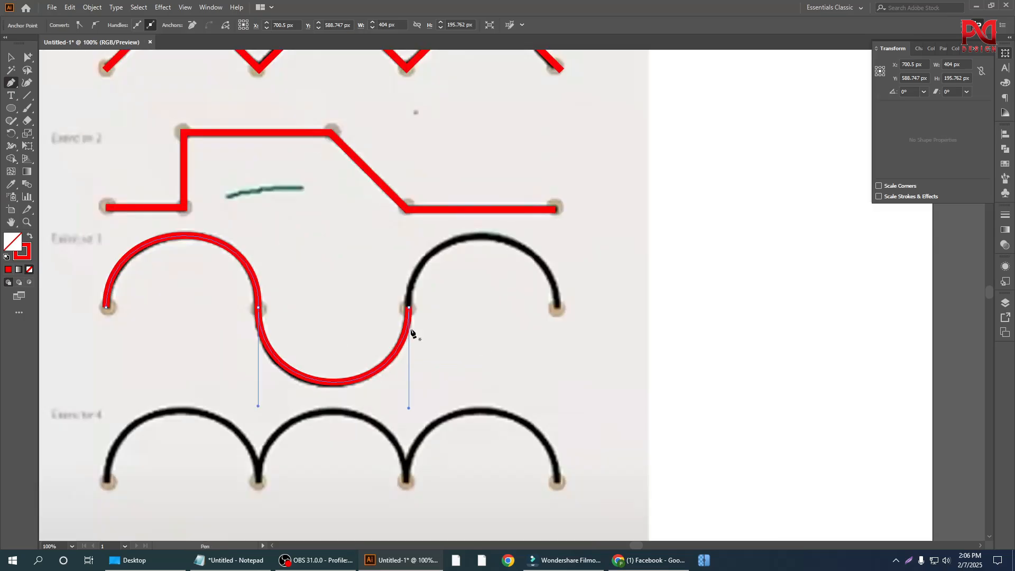
scroll(413, 328, down, 1)
drag(408, 285, 563, 273)
scroll(551, 302, up, 1)
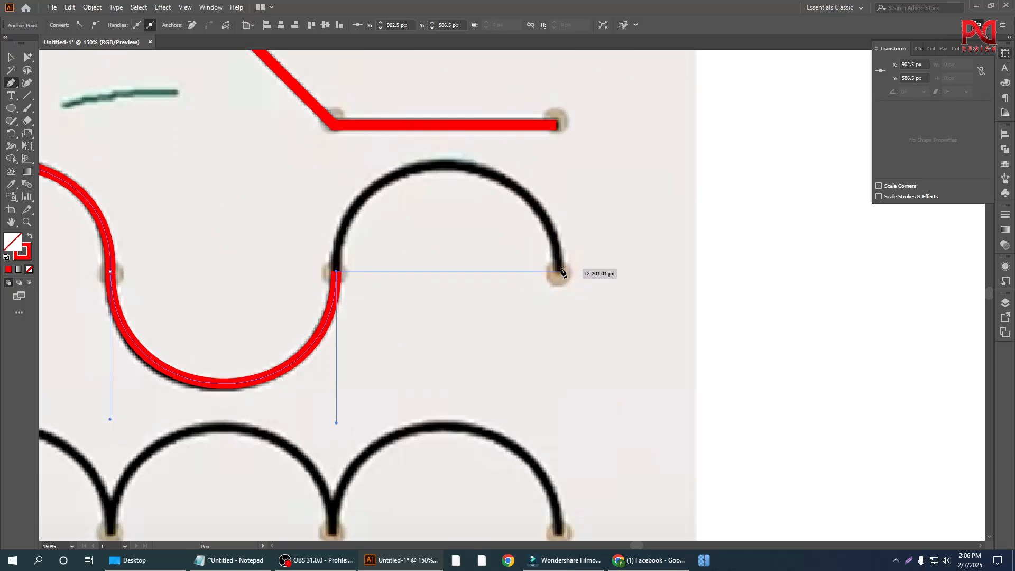
click(560, 272)
Step: Bend the final straight segment upward with the Anchor Point tool to the crest of Exercise 3's last arch
scroll(502, 354, up, 2)
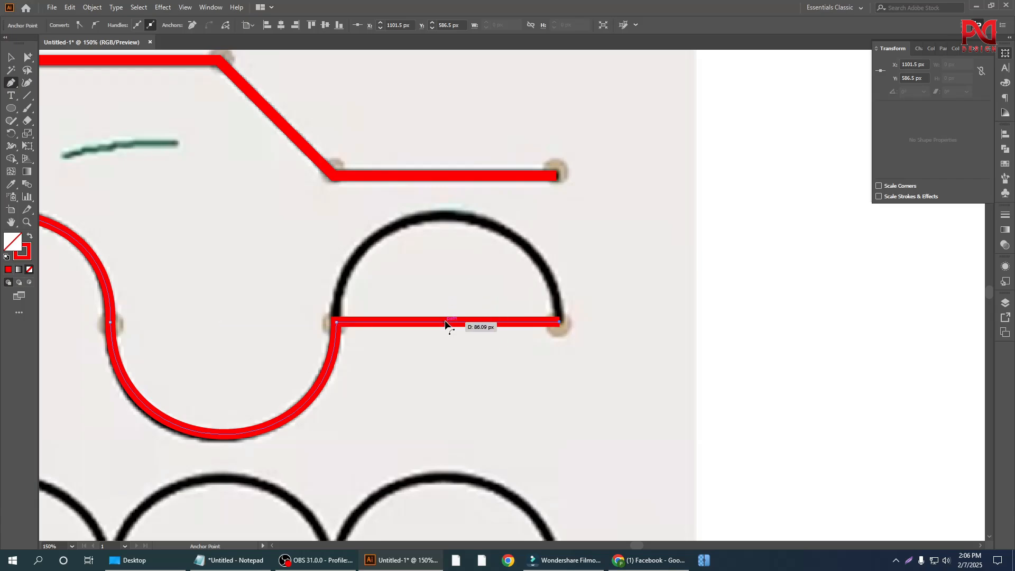
drag(447, 322, 443, 216)
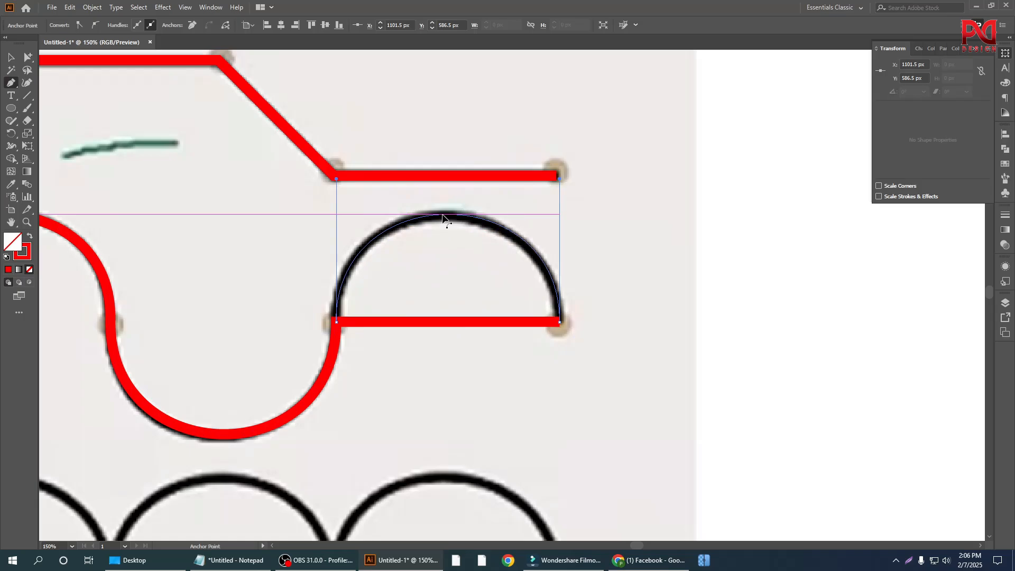
drag(443, 215, 444, 215)
Step: Look over the traced Exercise 3 path and the arch exercises that follow below it in the reference image
scroll(523, 330, down, 1)
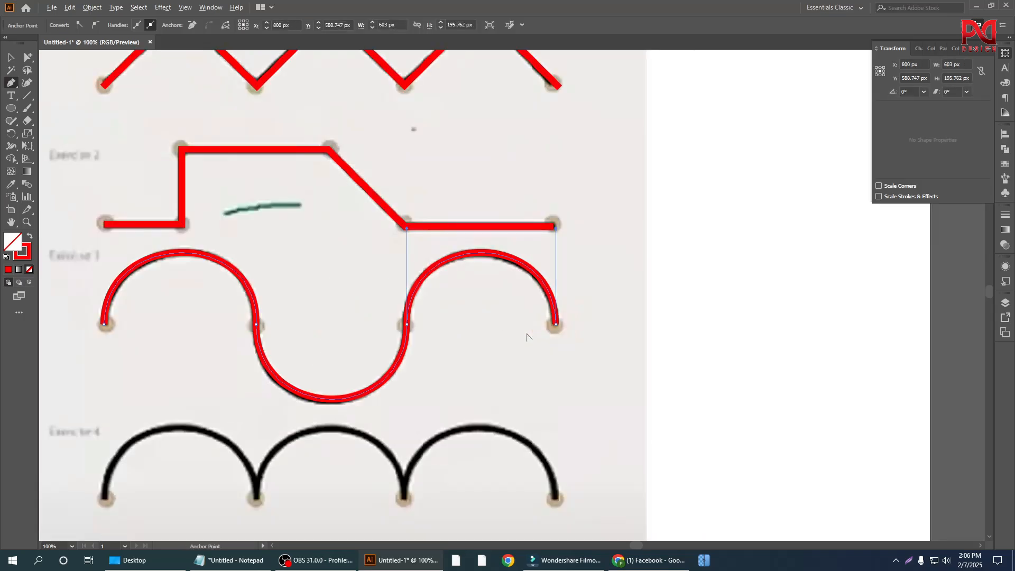
scroll(532, 336, down, 2)
scroll(487, 333, up, 1)
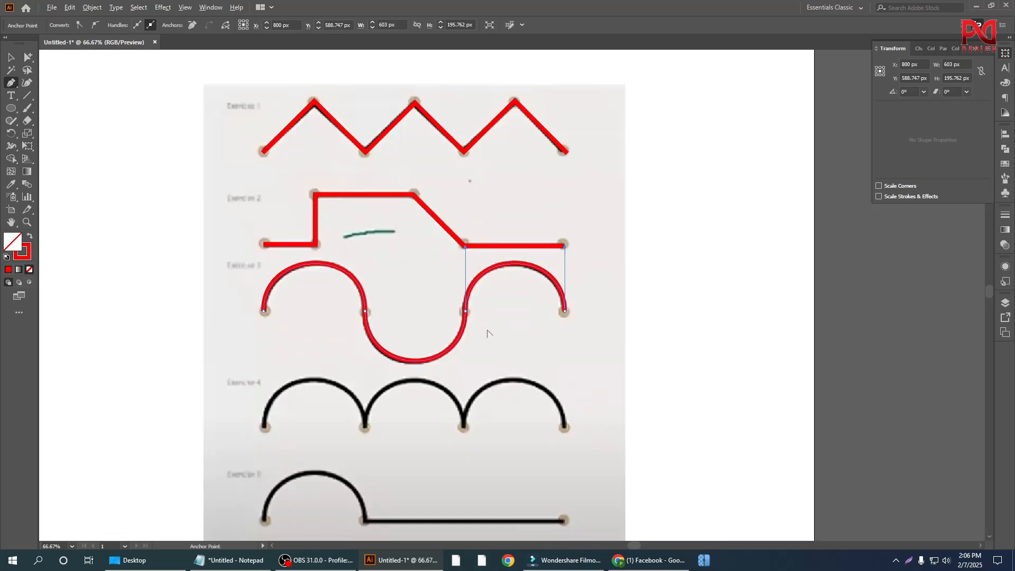
scroll(488, 360, down, 2)
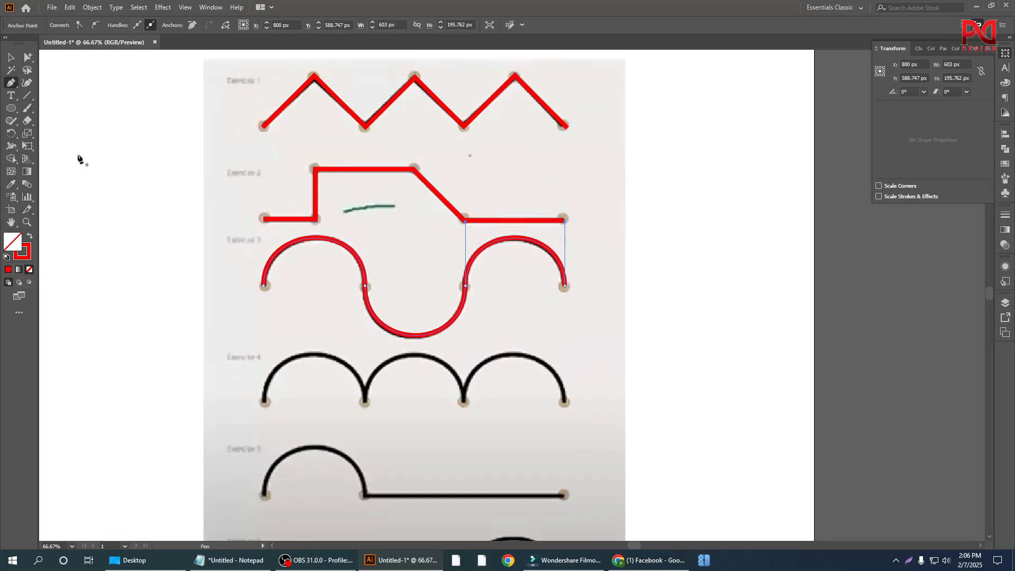
scroll(384, 370, down, 2)
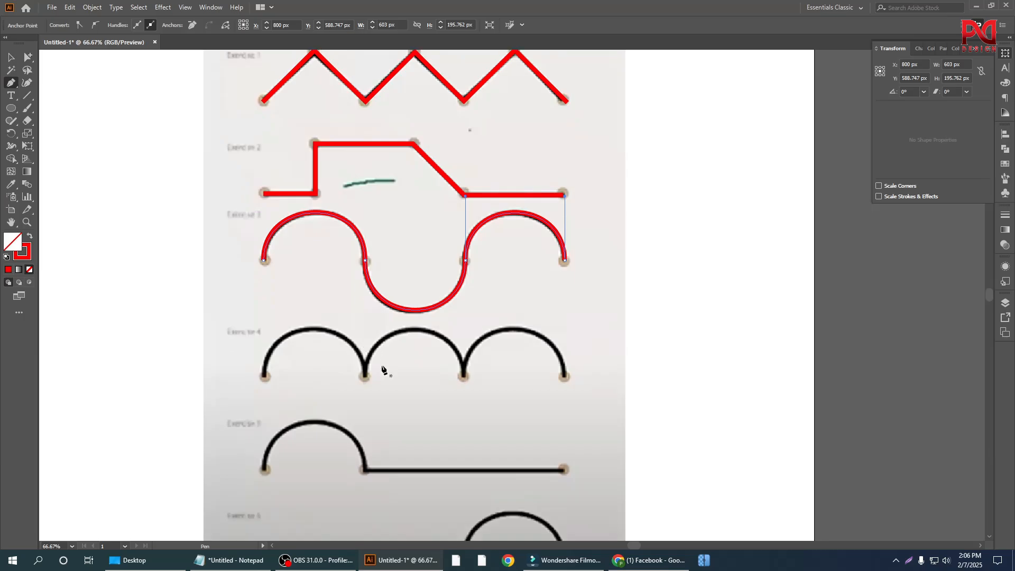
scroll(384, 369, down, 2)
scroll(393, 359, down, 1)
scroll(299, 358, up, 1)
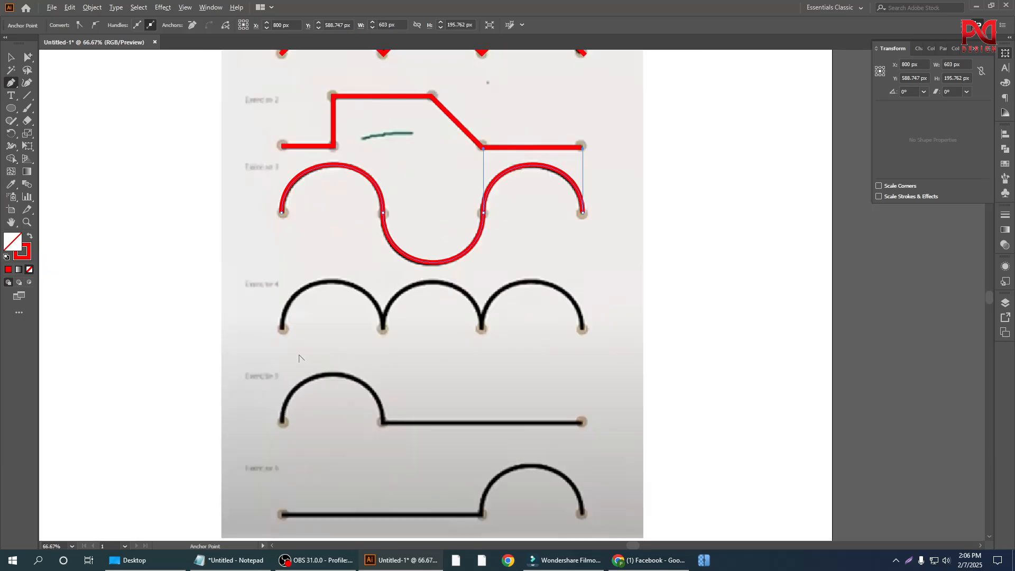
scroll(299, 358, up, 2)
scroll(294, 341, up, 1)
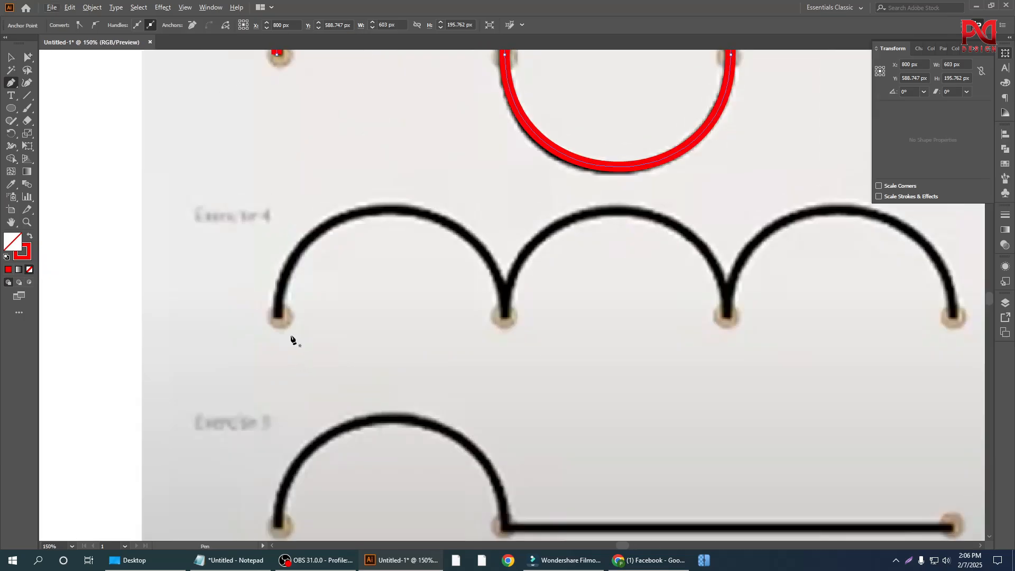
scroll(288, 339, up, 1)
scroll(251, 345, down, 3)
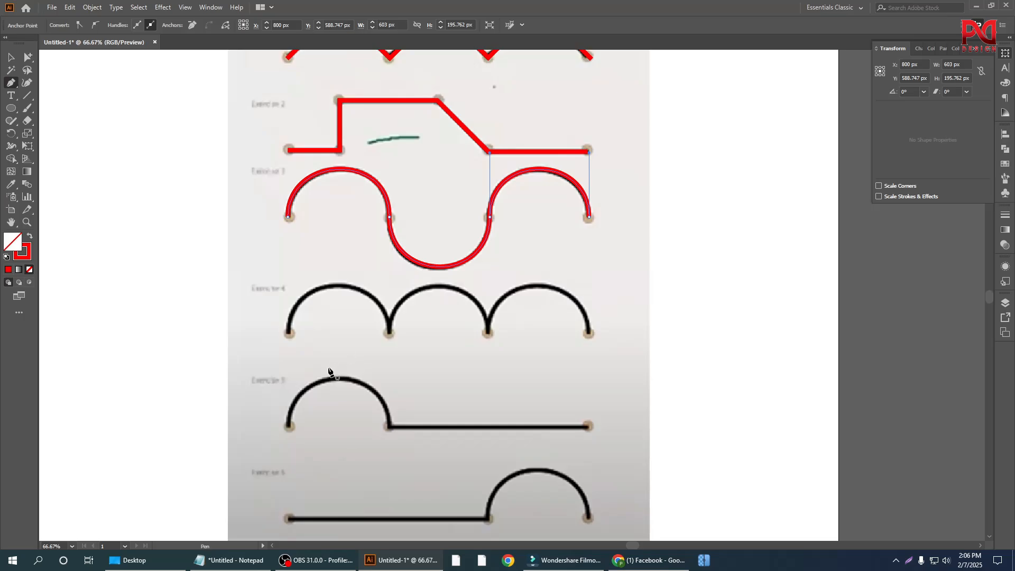
scroll(320, 381, up, 1)
scroll(295, 365, up, 2)
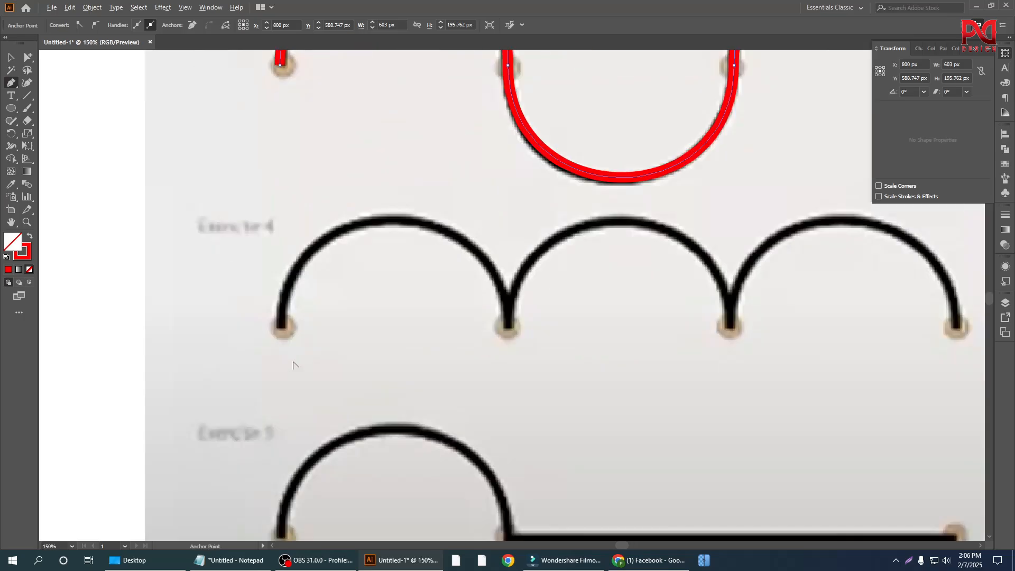
scroll(320, 347, down, 2)
Step: Draw a straight Pen segment about 203 px long between the first two endpoints of Exercise 4
scroll(307, 351, up, 2)
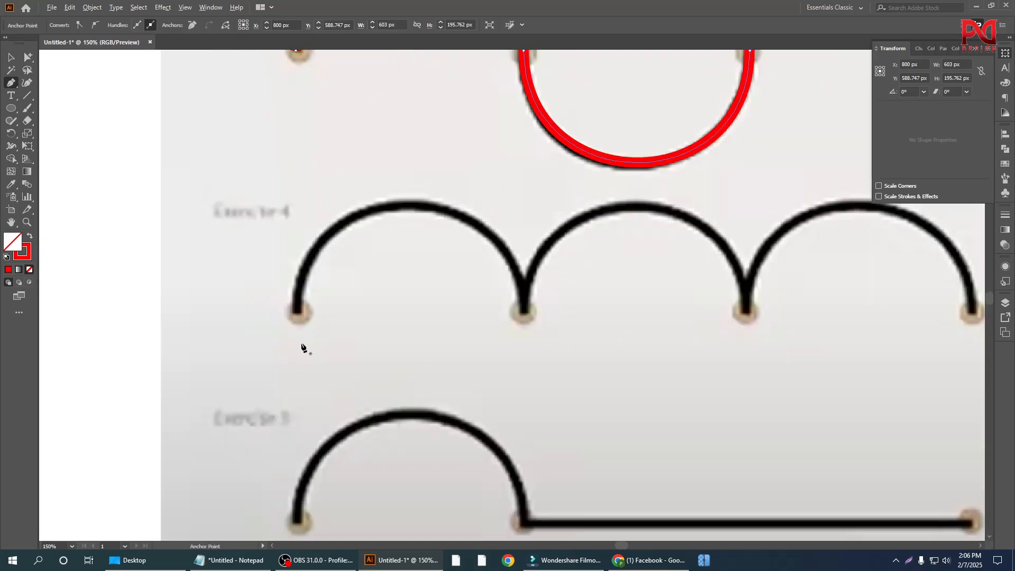
click(297, 315)
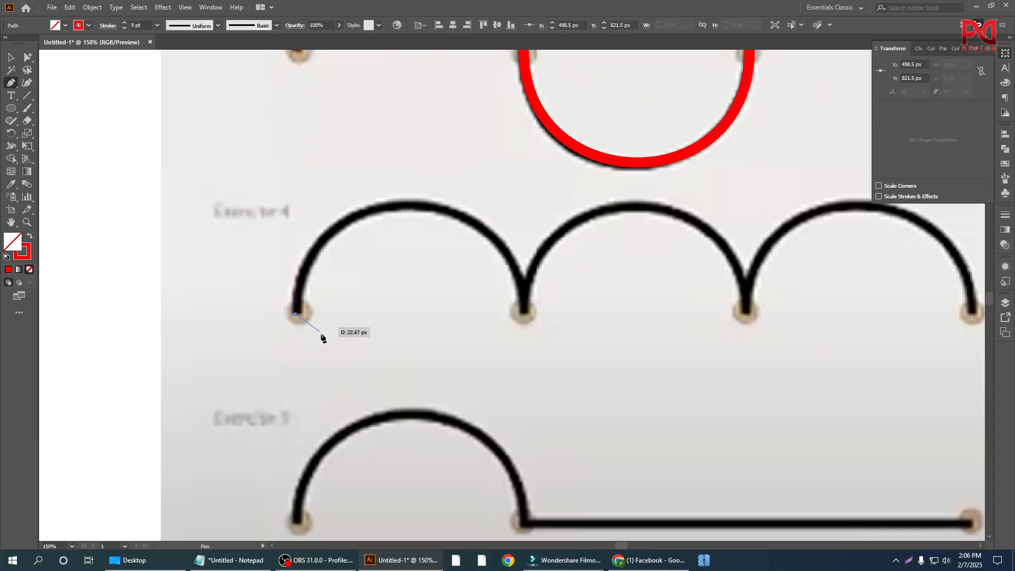
click(523, 315)
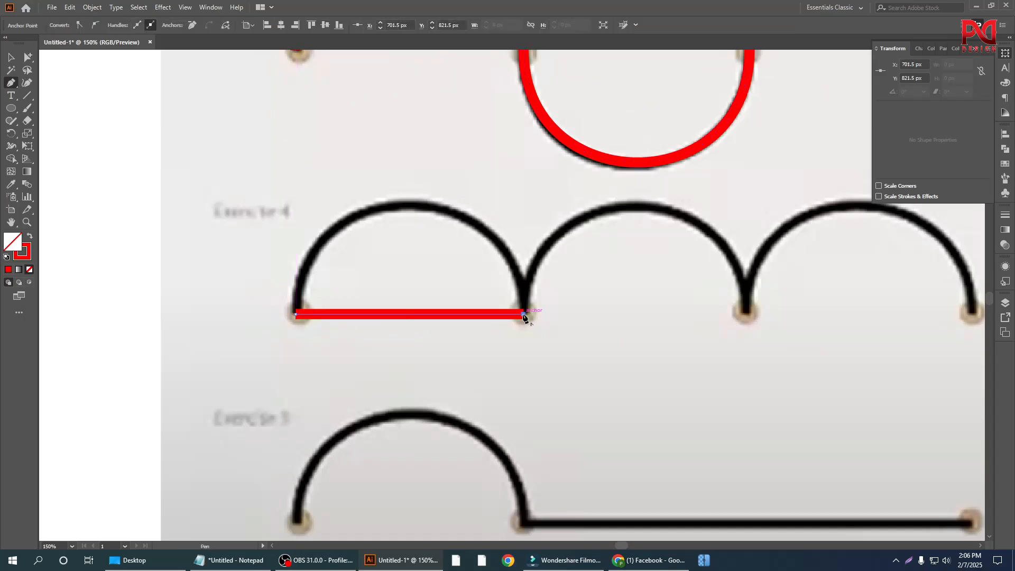
Step: Bend the straight segment up to the crest of Exercise 4's first arch, keeping both direction handles vertical
click(410, 315)
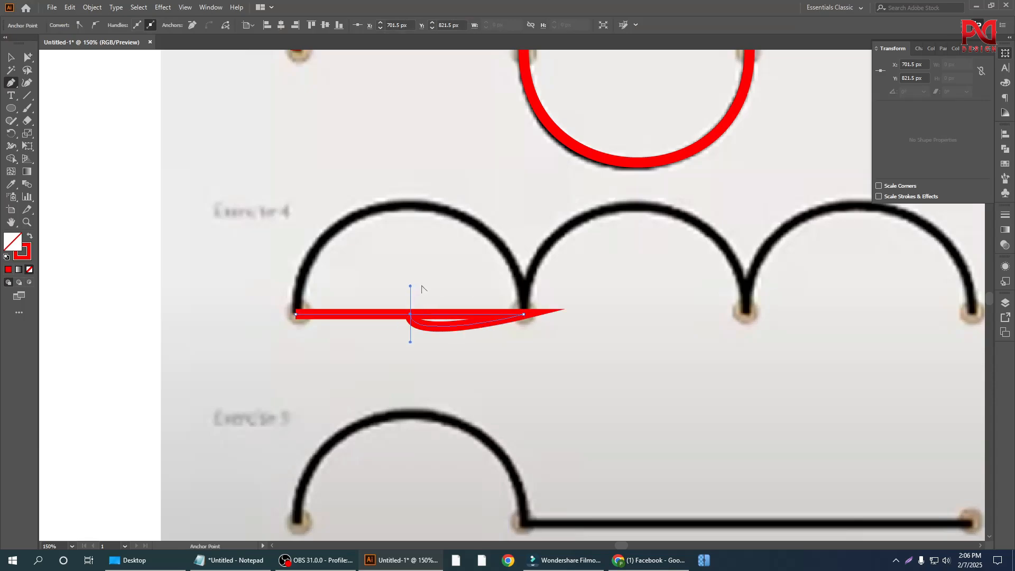
key(ctrl+z)
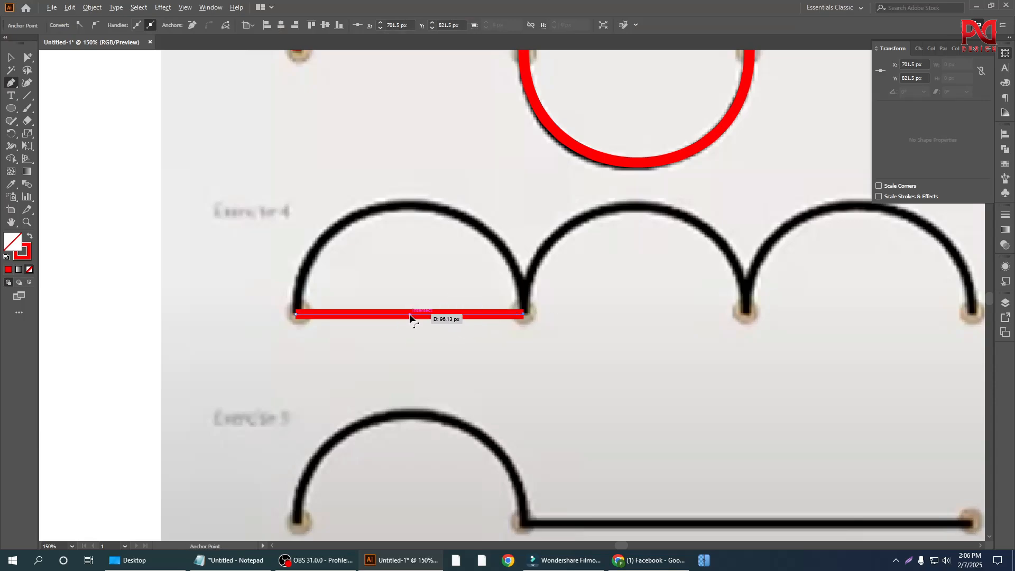
drag(410, 316, 400, 205)
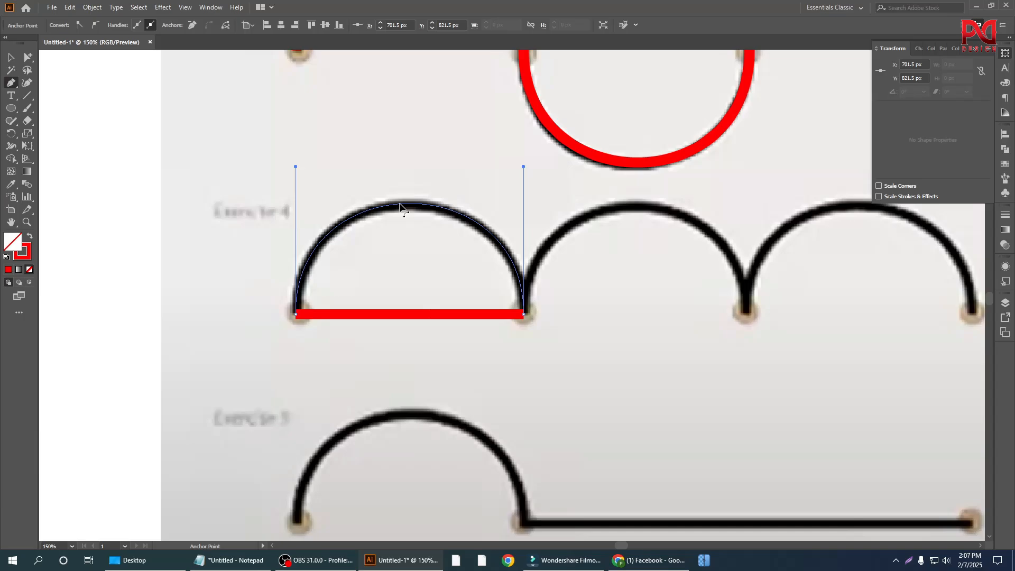
drag(400, 204, 401, 207)
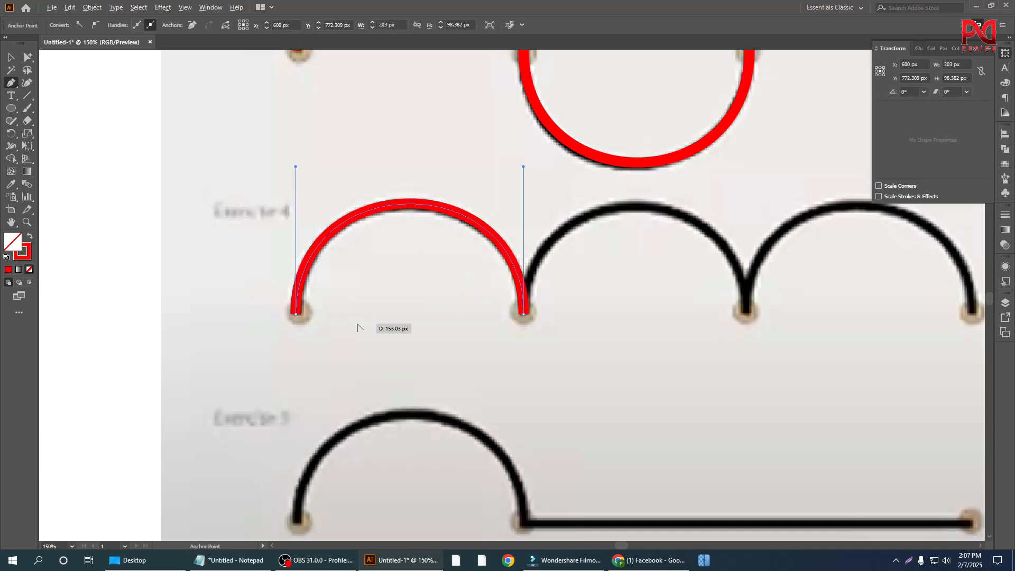
Step: Extend the Exercise 4 path with a segment about 199 px long and bend it up to the middle arch's crest with vertical handles
scroll(363, 324, down, 1)
scroll(573, 317, up, 1)
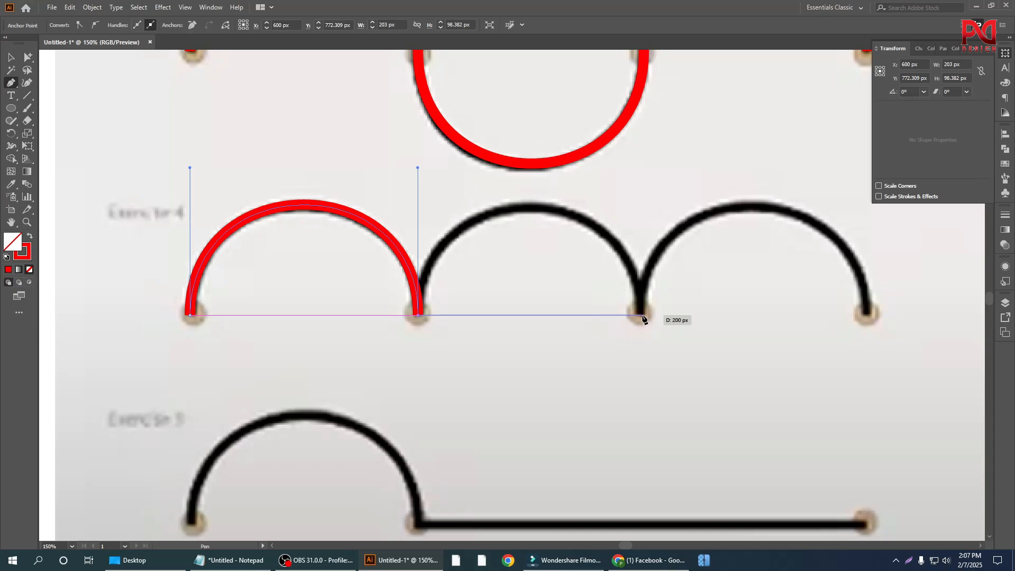
click(641, 316)
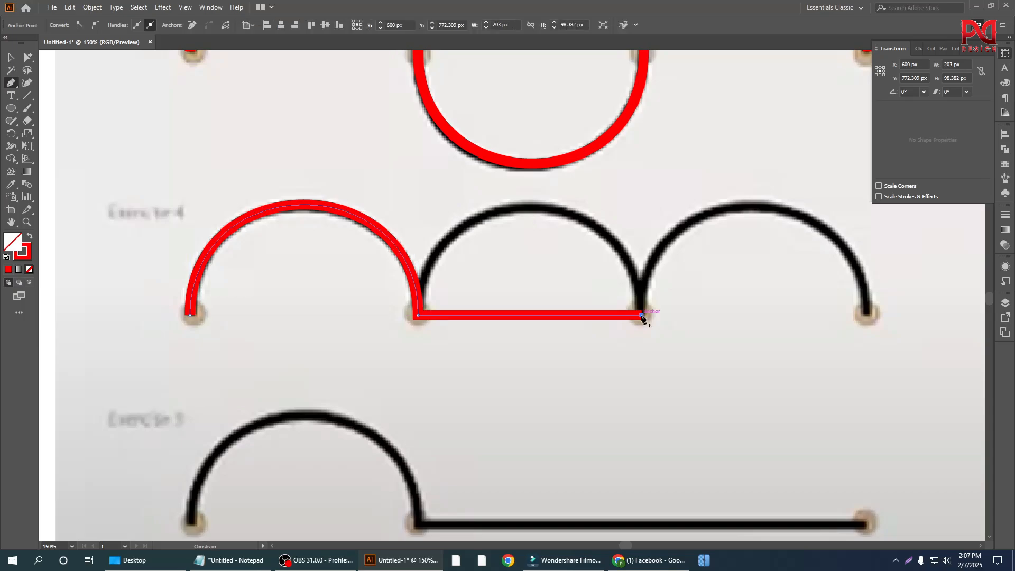
scroll(581, 394, up, 1)
key(alt)
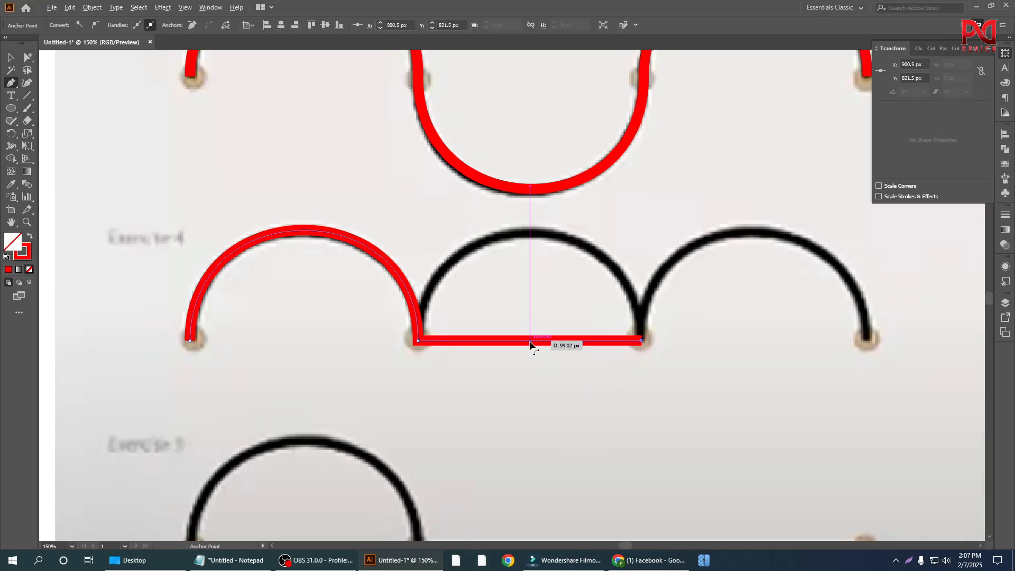
drag(530, 343, 521, 233)
Step: Extend the Exercise 4 path about 201 px to its final endpoint, bend that segment up to the last arch's crest, and end the path
scroll(351, 355, down, 3)
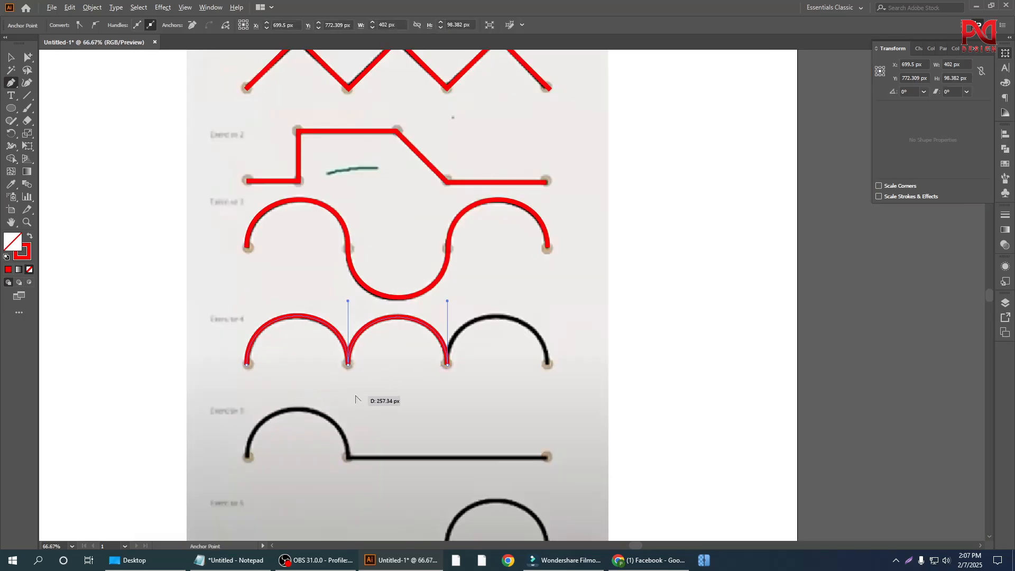
scroll(434, 389, up, 3)
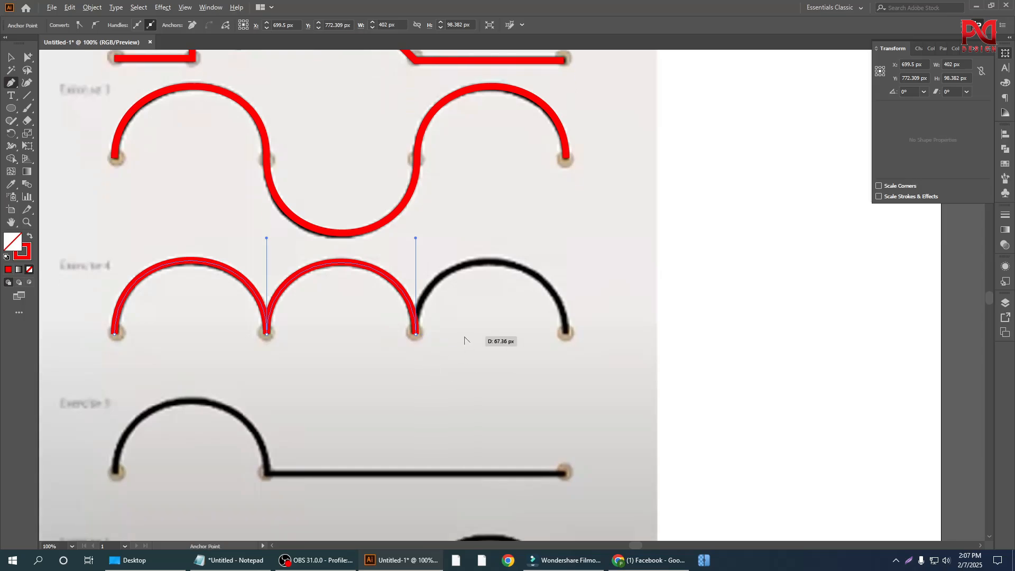
scroll(475, 346, down, 1)
scroll(439, 363, up, 1)
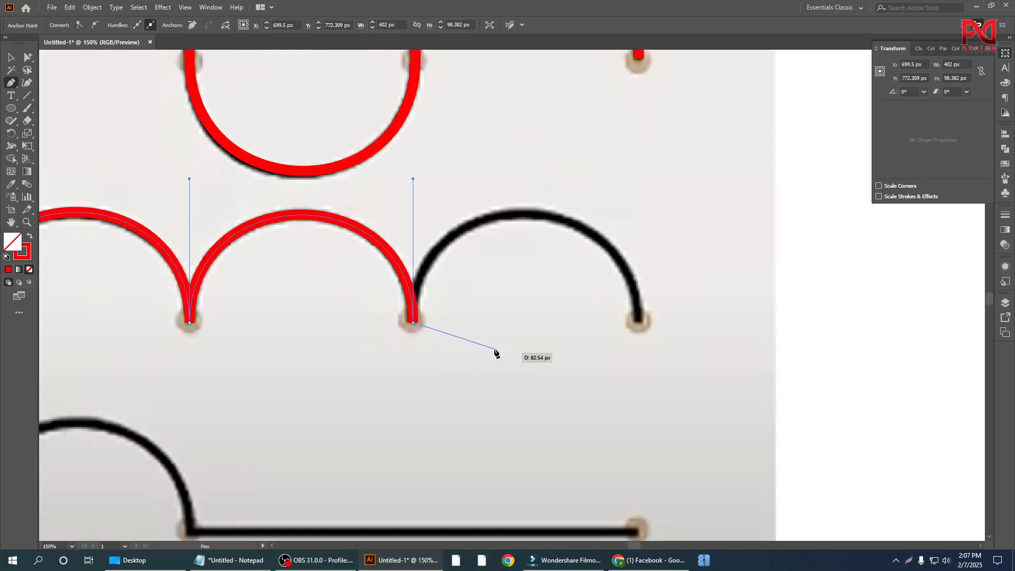
click(639, 323)
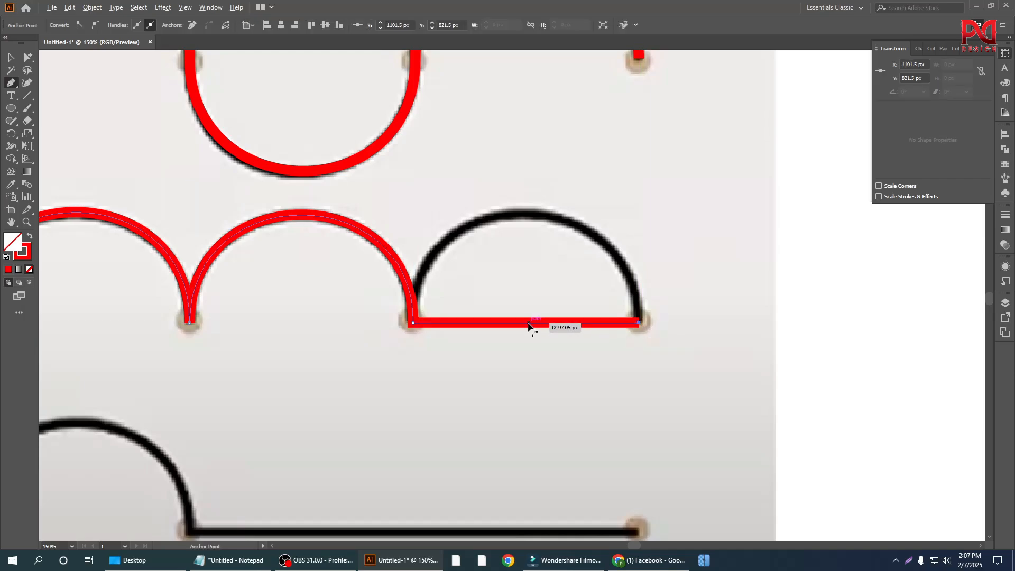
drag(528, 325, 528, 281)
drag(529, 274, 526, 219)
scroll(530, 261, down, 1)
scroll(560, 343, down, 1)
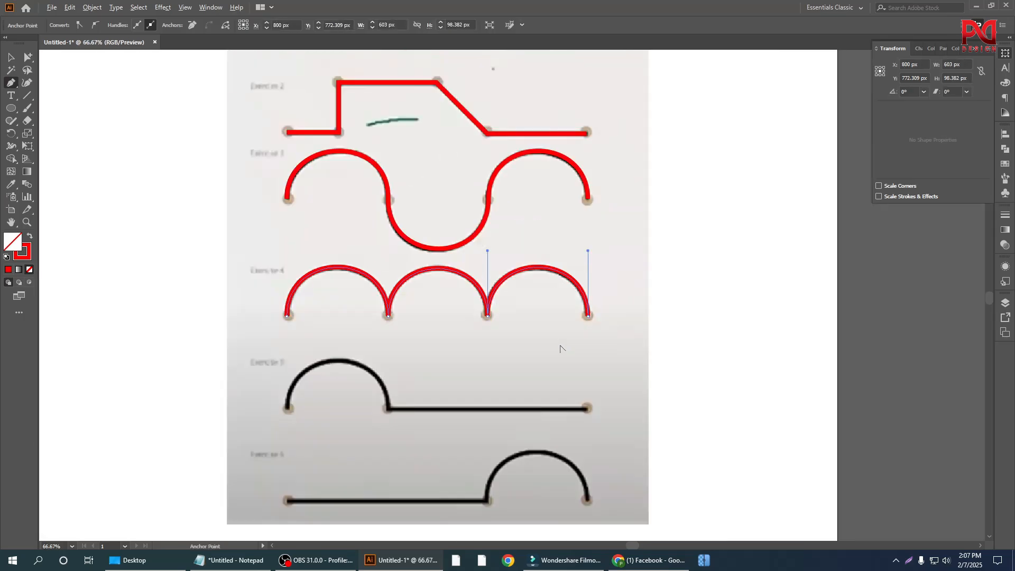
scroll(511, 357, up, 1)
scroll(530, 357, down, 1)
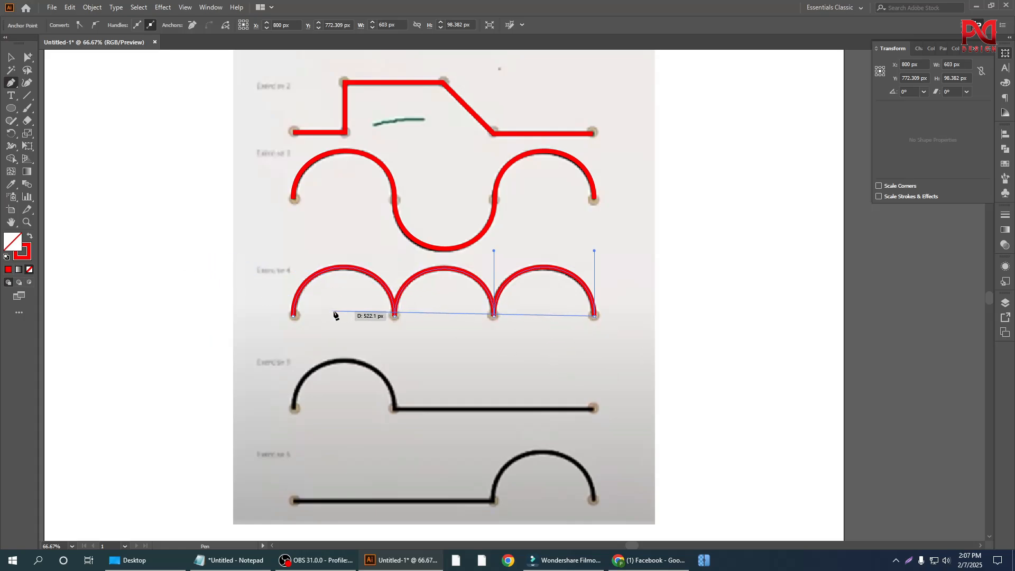
key(Escape)
Step: Look over the traced exercises and the untraced Exercises 5 and 6 in the reference image
scroll(433, 337, down, 1)
scroll(423, 365, down, 2)
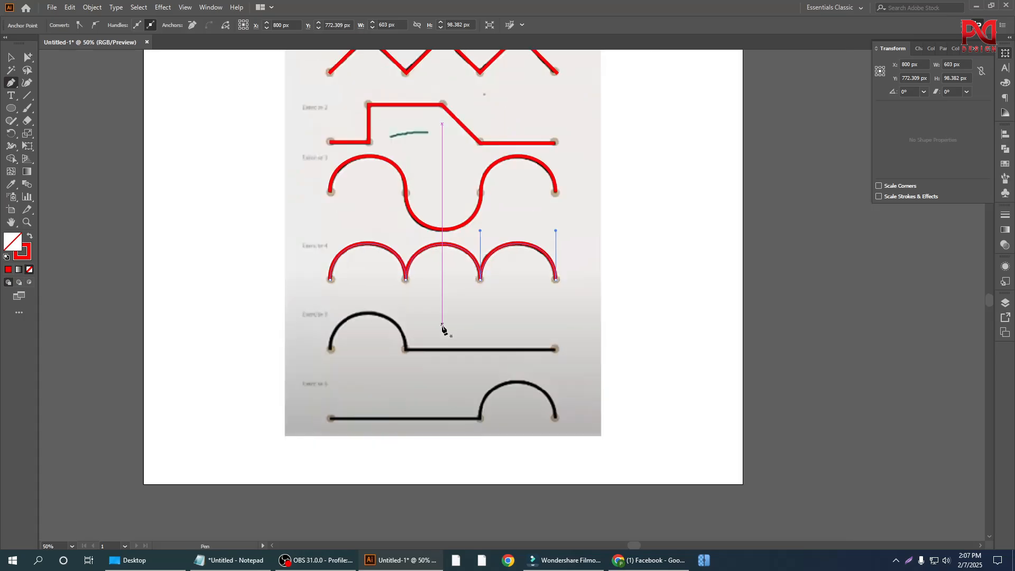
scroll(416, 376, up, 2)
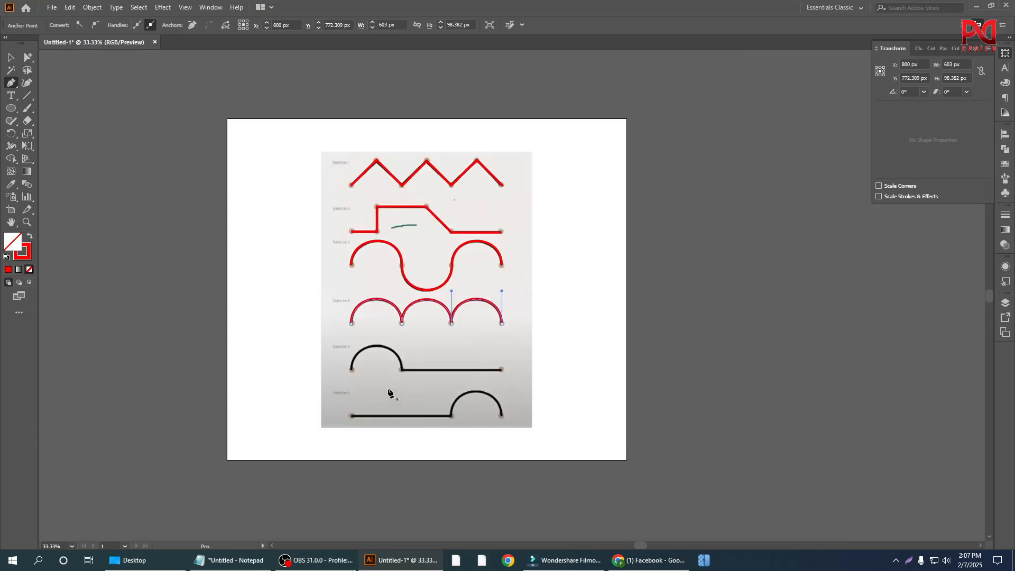
scroll(392, 394, up, 1)
scroll(391, 372, down, 1)
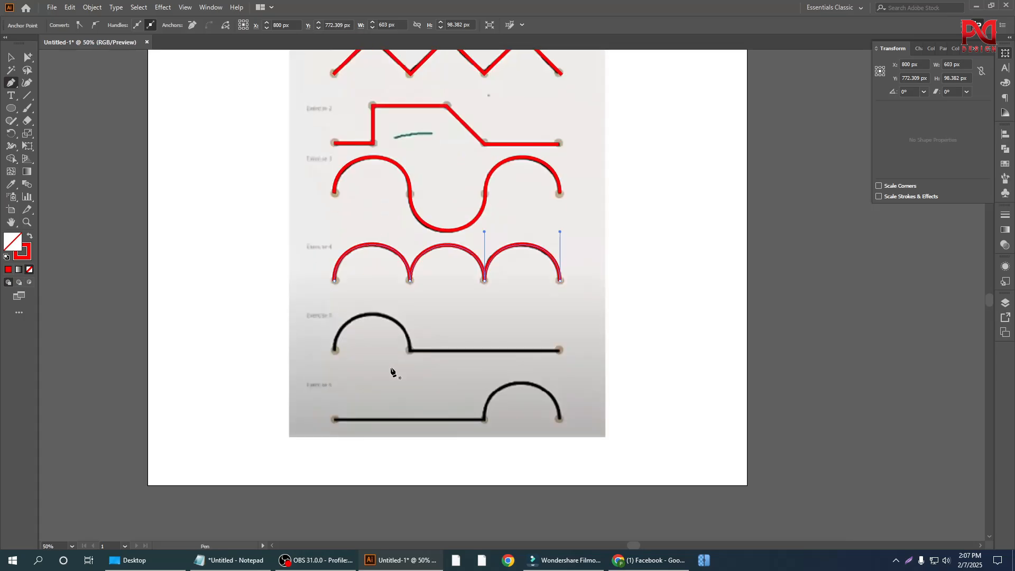
scroll(392, 373, up, 3)
scroll(370, 415, down, 2)
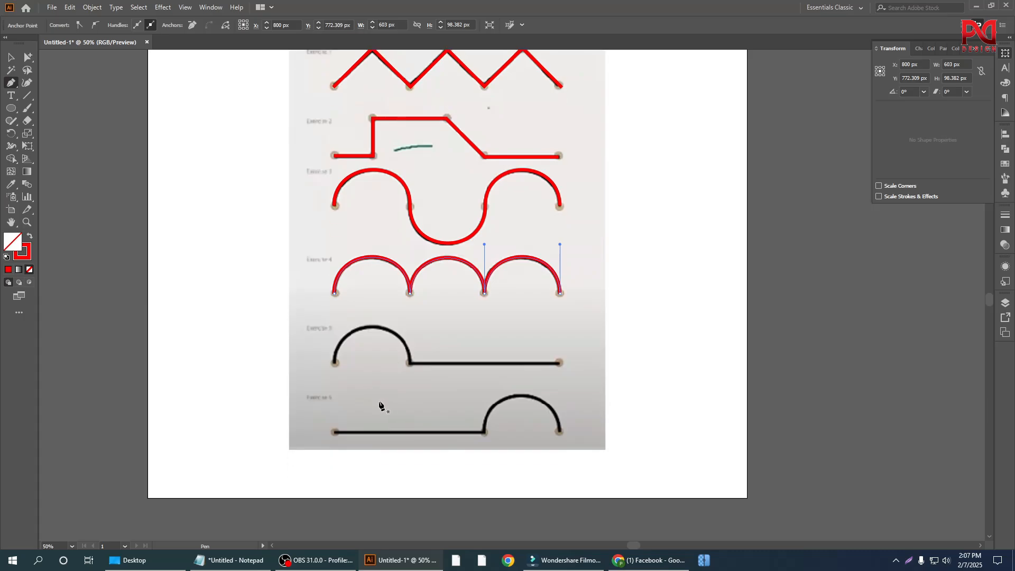
scroll(365, 378, up, 2)
scroll(395, 370, up, 1)
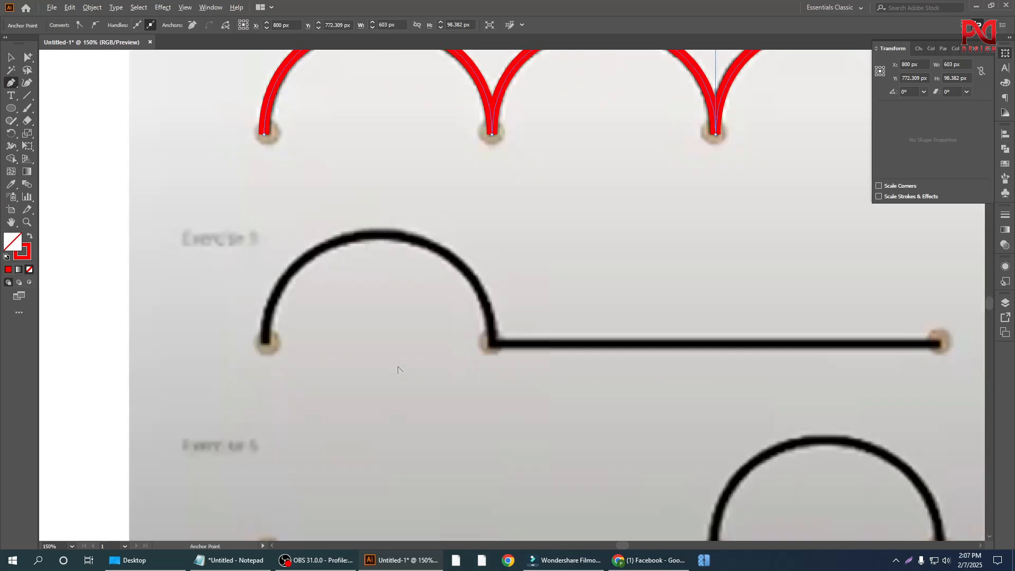
scroll(335, 355, down, 2)
scroll(318, 352, down, 1)
Step: Draw a straight Pen segment about 201 px long between the two base endpoints of Exercise 5's arch
scroll(296, 352, up, 1)
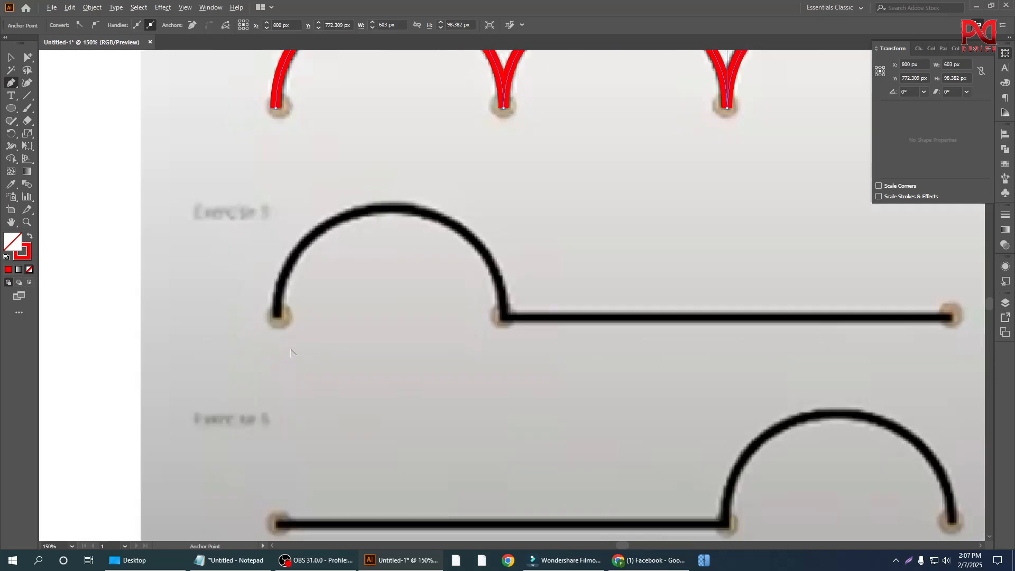
click(276, 319)
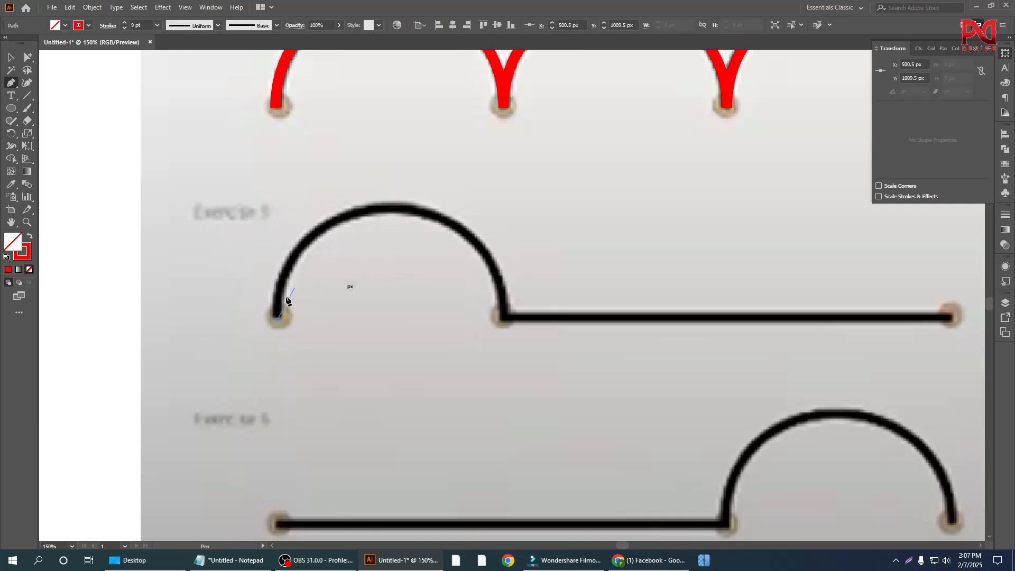
click(504, 319)
Step: Bend the straight segment with the Anchor Point tool up to the crest of Exercise 5's arch, with both direction handles vertical
scroll(426, 420, up, 2)
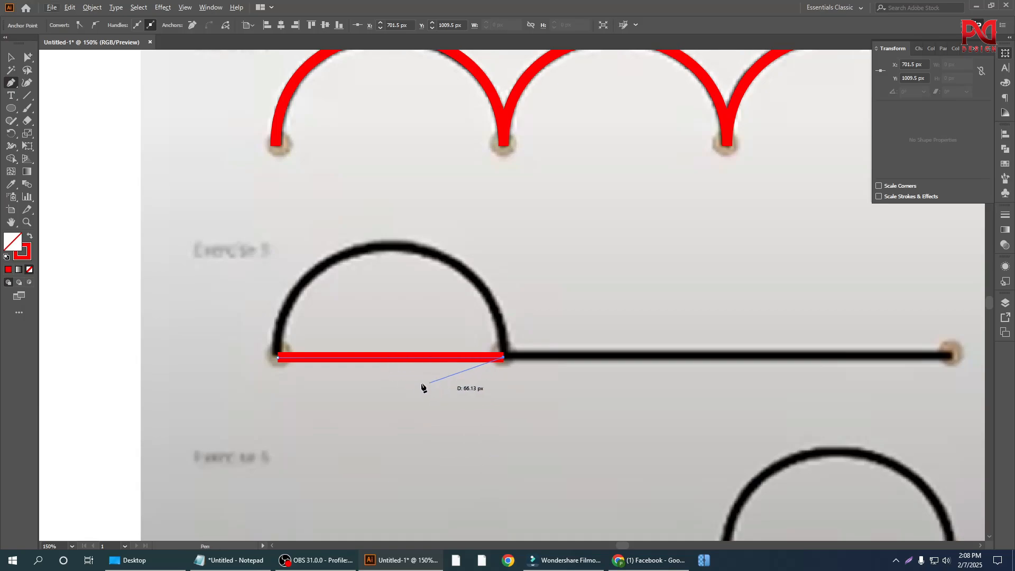
click(11, 85)
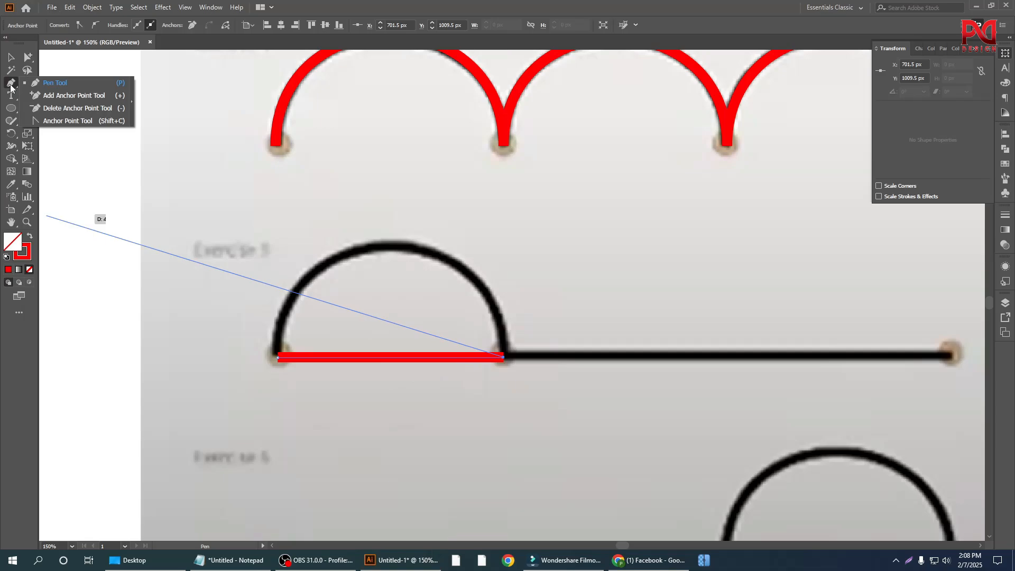
click(58, 121)
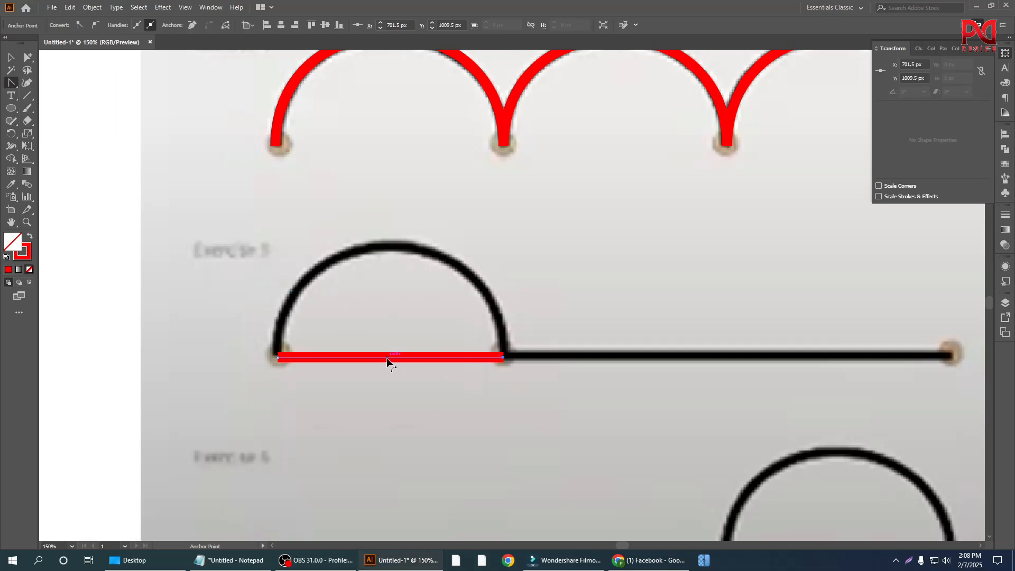
drag(386, 358, 383, 250)
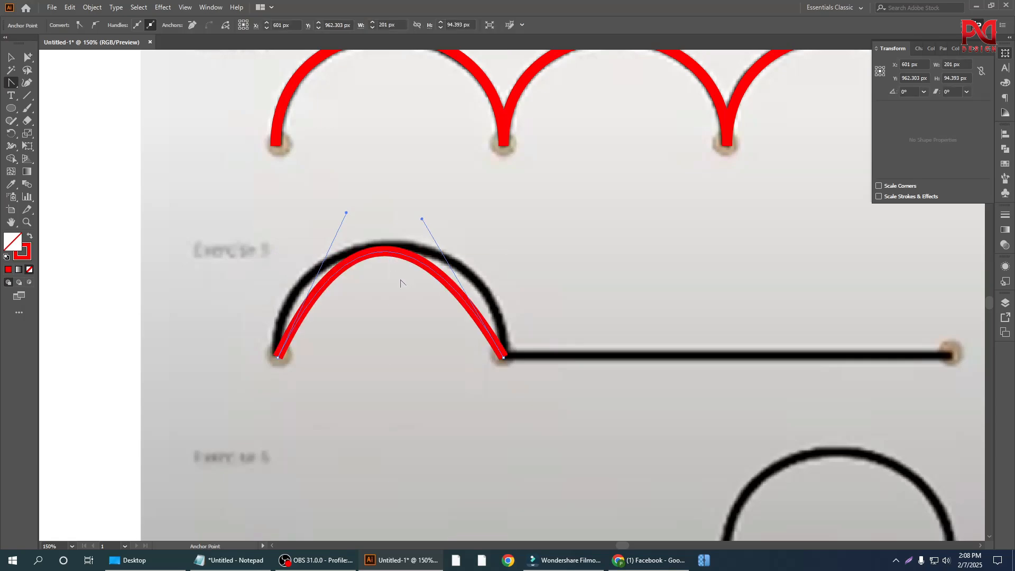
key(ctrl+z)
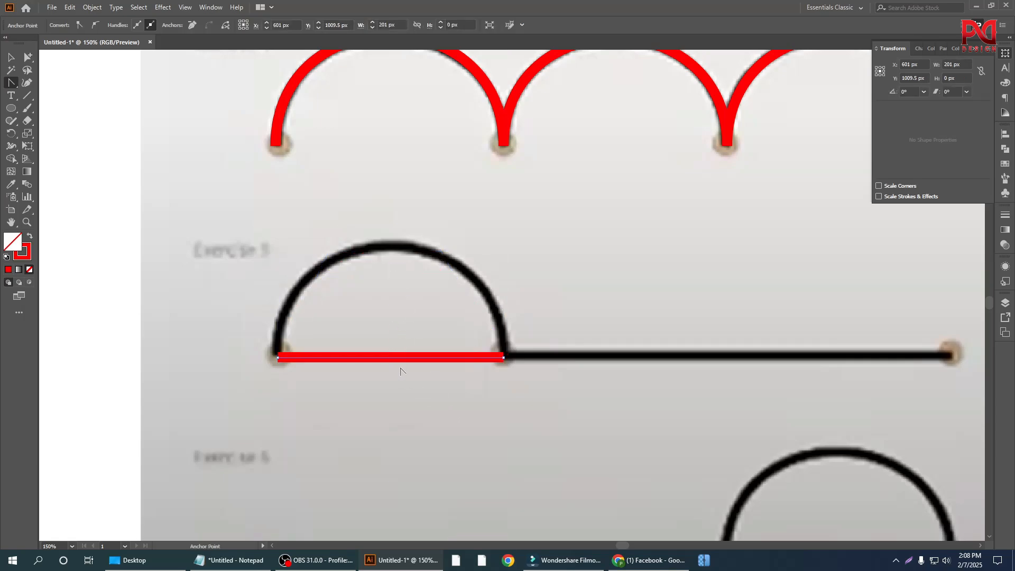
drag(391, 361, 391, 247)
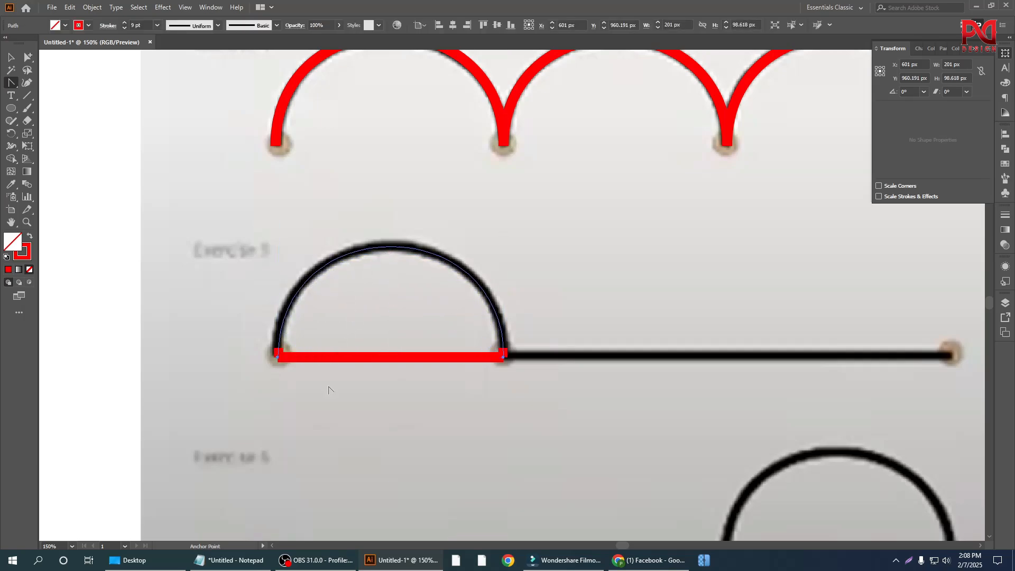
key(ctrl+z)
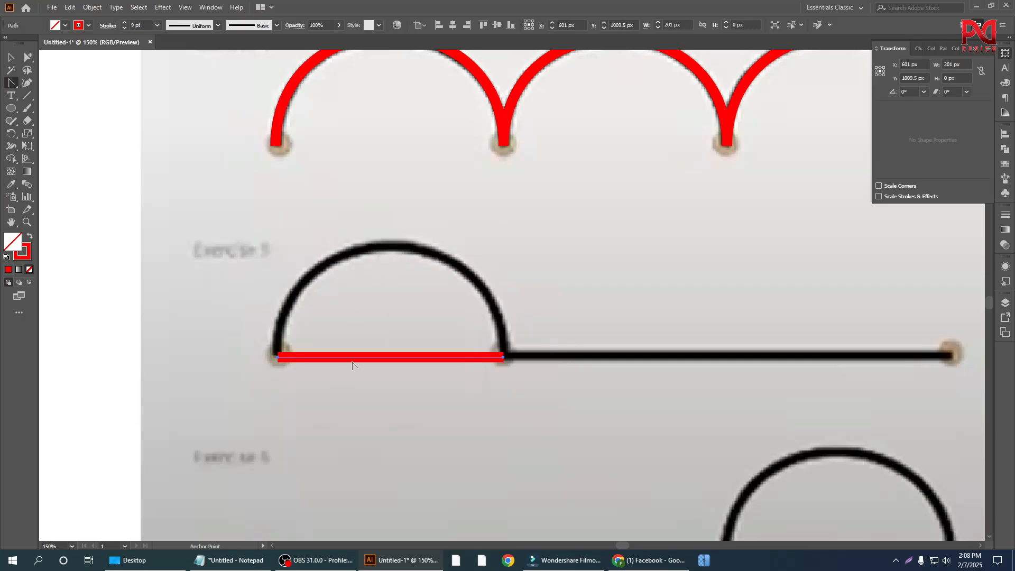
drag(360, 356, 370, 252)
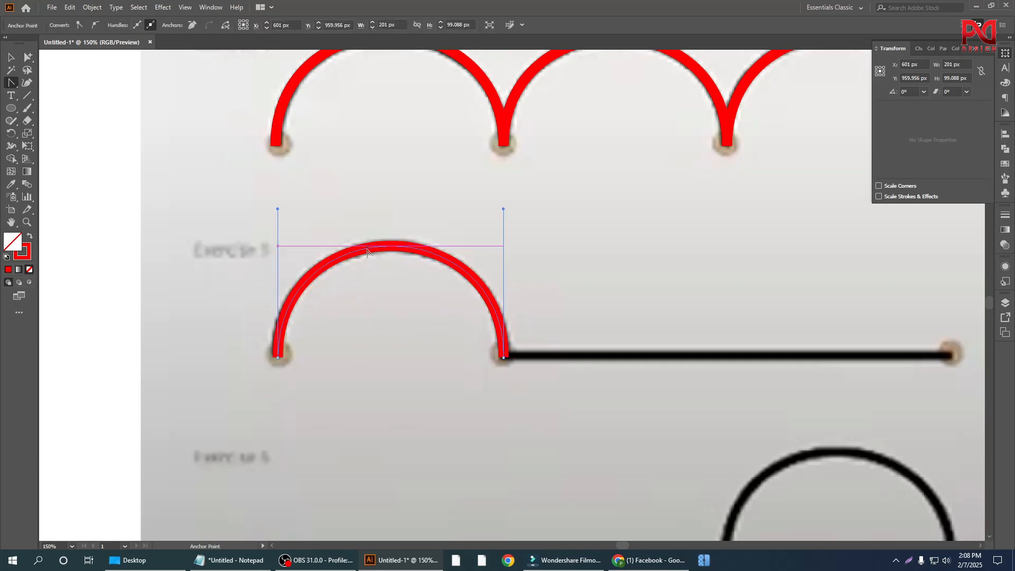
Step: Continue the Exercise 5 path with the Pen tool from the arch's end, adding a straight segment about 400 px long to the final endpoint
scroll(289, 390, down, 1)
scroll(400, 391, down, 1)
scroll(348, 375, down, 1)
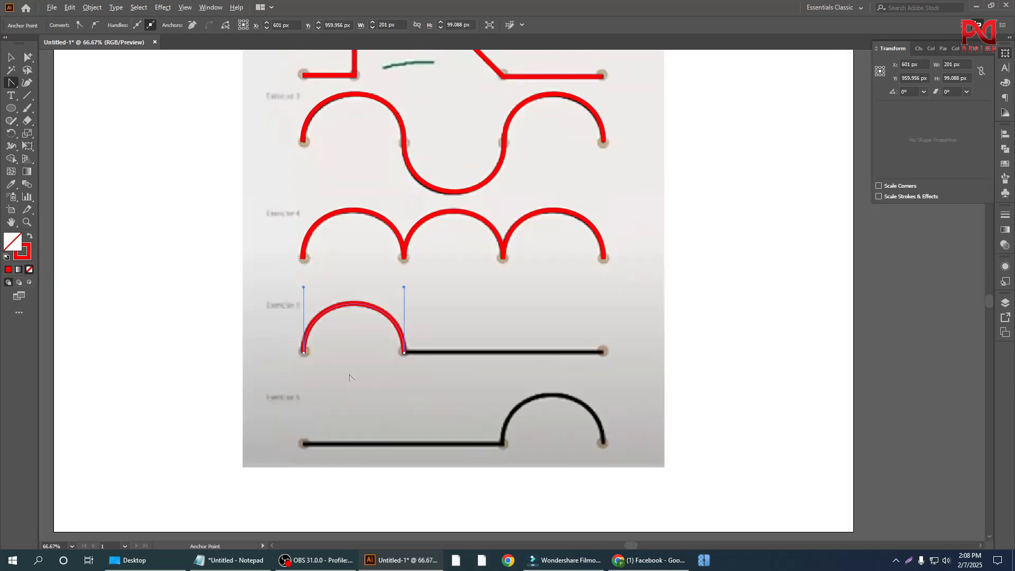
scroll(418, 374, up, 1)
scroll(354, 381, down, 1)
scroll(394, 377, up, 1)
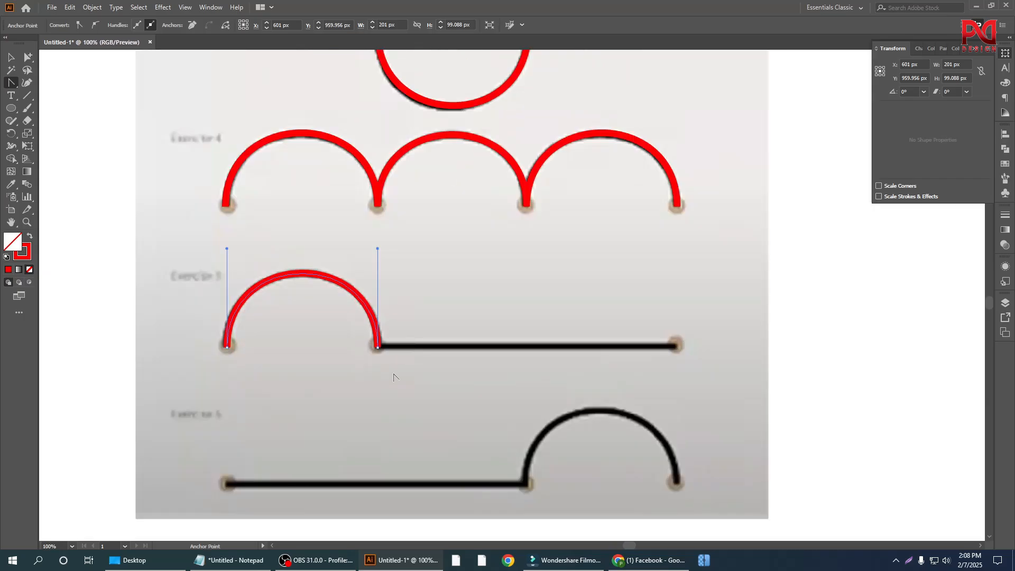
scroll(372, 362, down, 1)
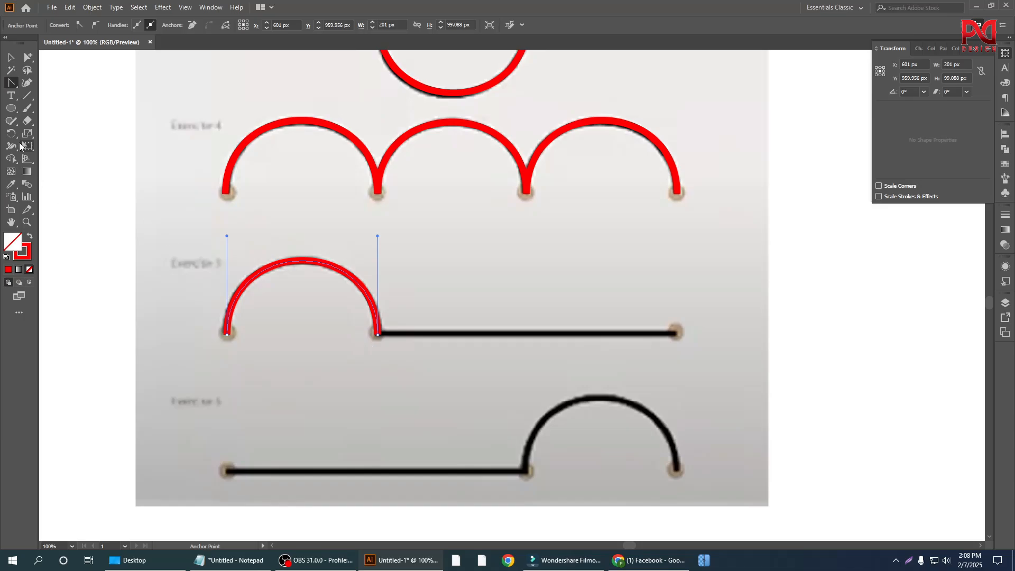
click(14, 86)
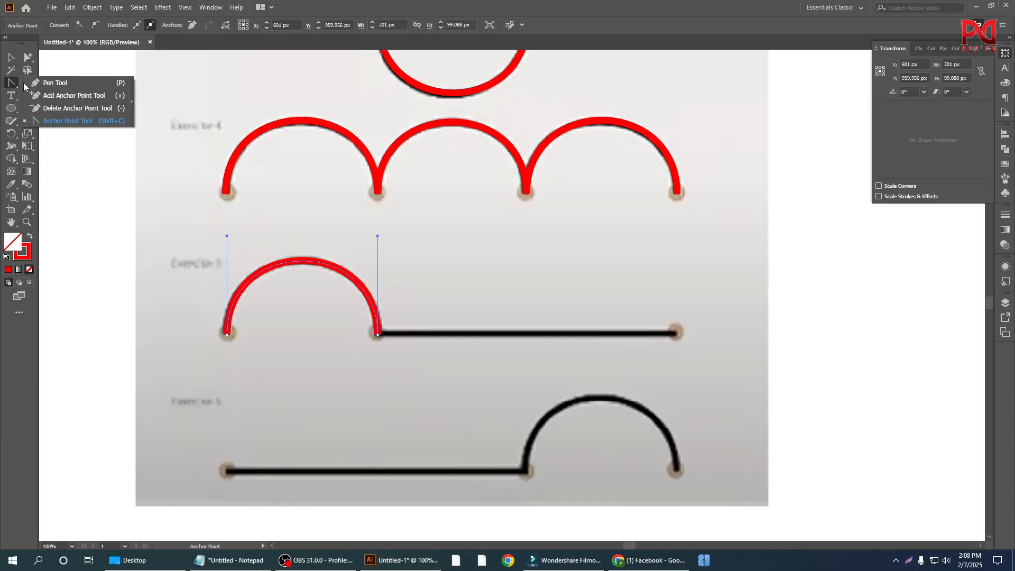
click(57, 83)
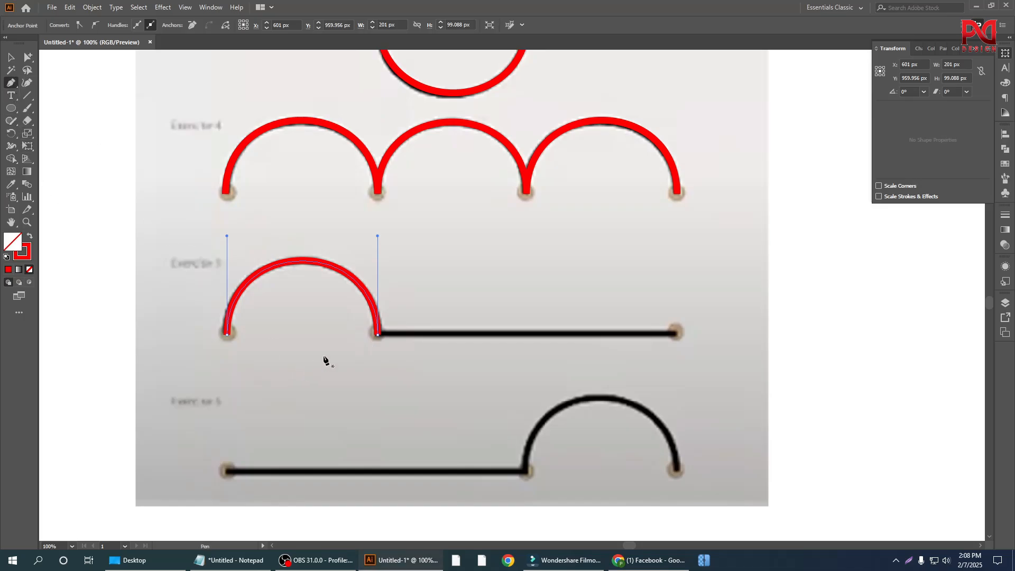
alt+scroll(340, 386, up, 2)
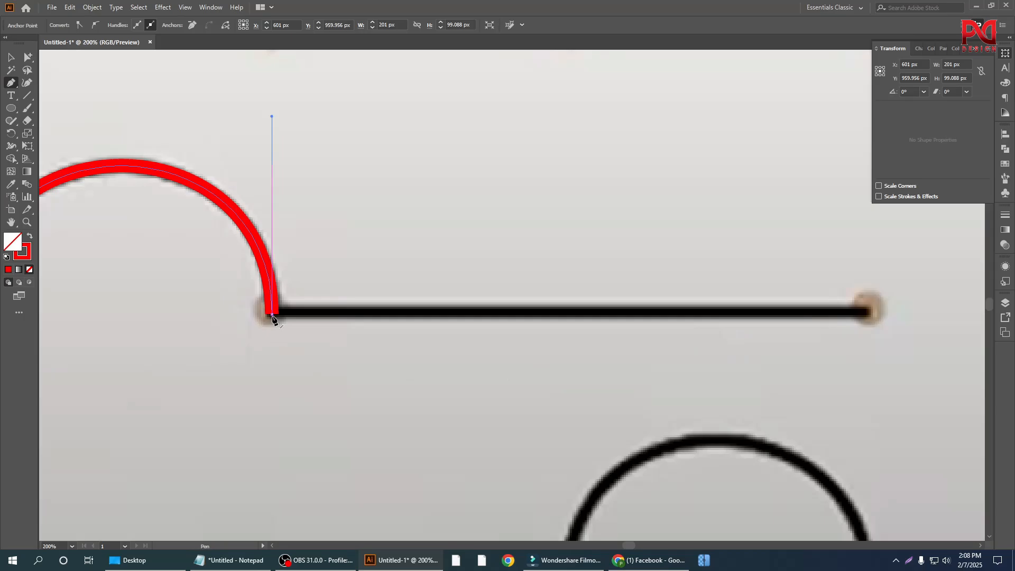
click(272, 315)
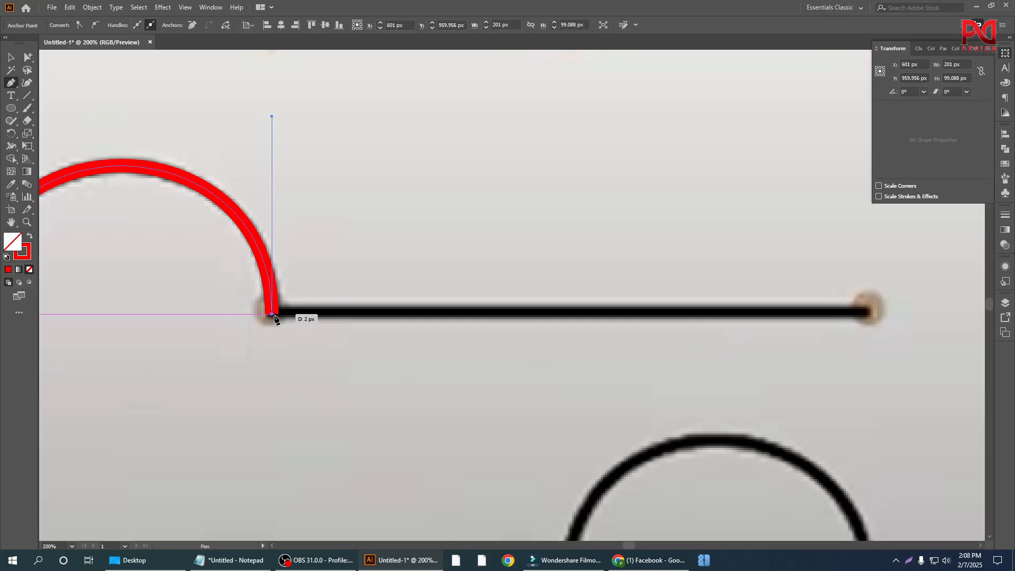
alt+scroll(355, 349, down, 2)
alt+scroll(274, 352, down, 1)
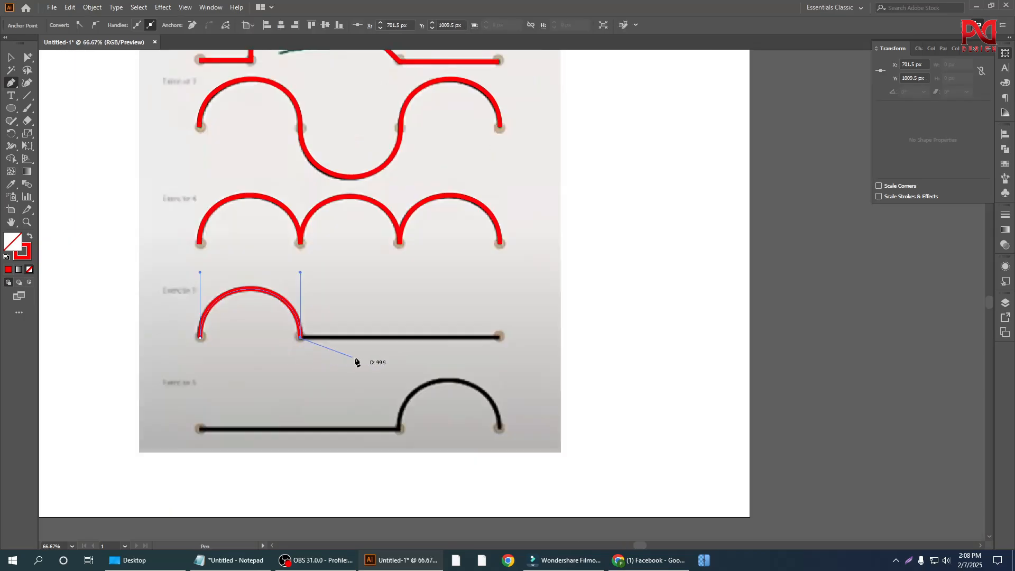
alt+scroll(379, 359, up, 1)
scroll(383, 361, down, 1)
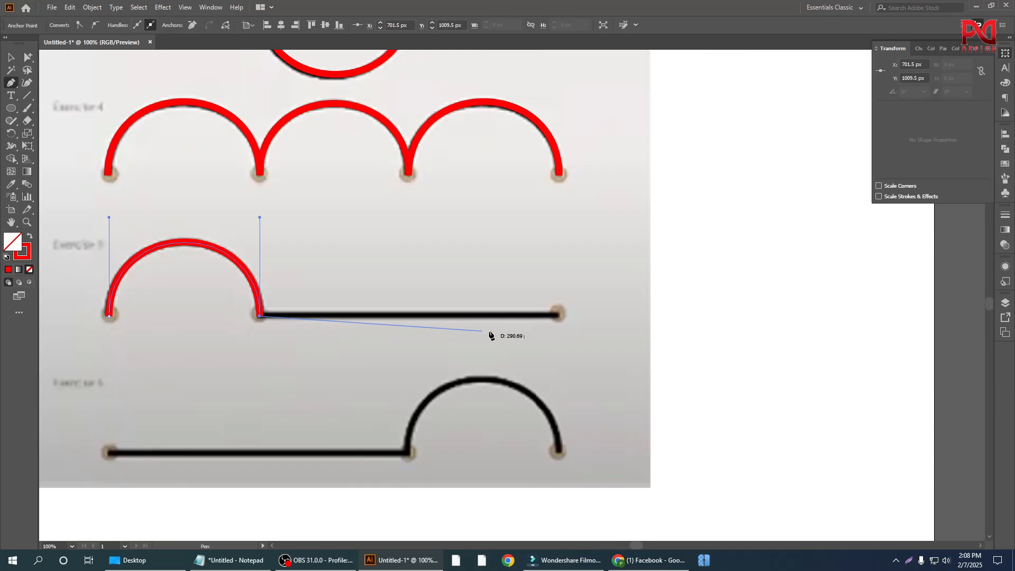
click(559, 315)
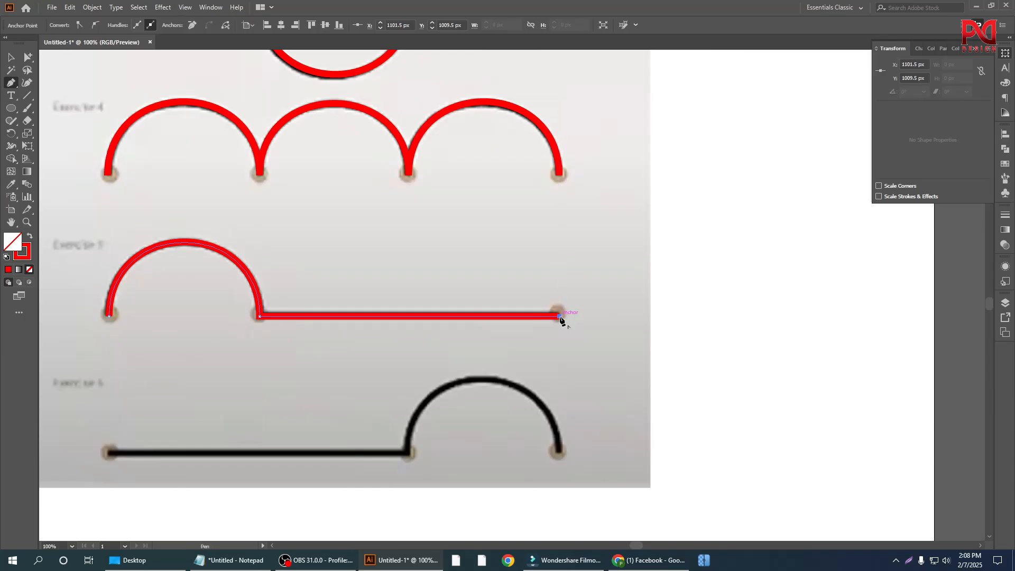
Step: Look over the traced Exercises 2 to 5 and examine the untraced line and arch of Exercise 6
alt+scroll(508, 363, down, 1)
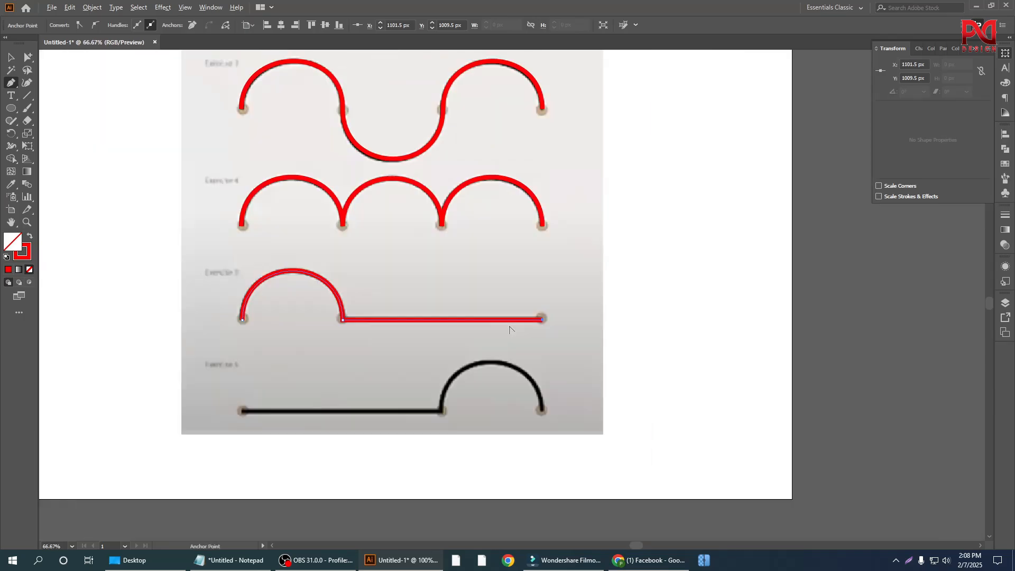
alt+scroll(465, 329, down, 1)
scroll(454, 340, down, 1)
scroll(440, 382, up, 1)
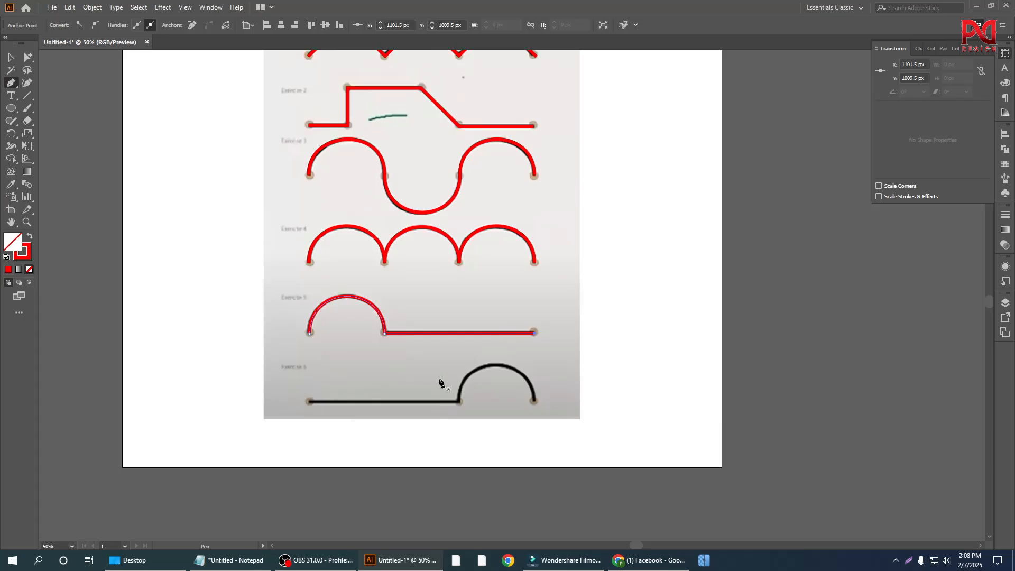
scroll(441, 384, up, 2)
scroll(448, 376, down, 1)
scroll(404, 443, down, 1)
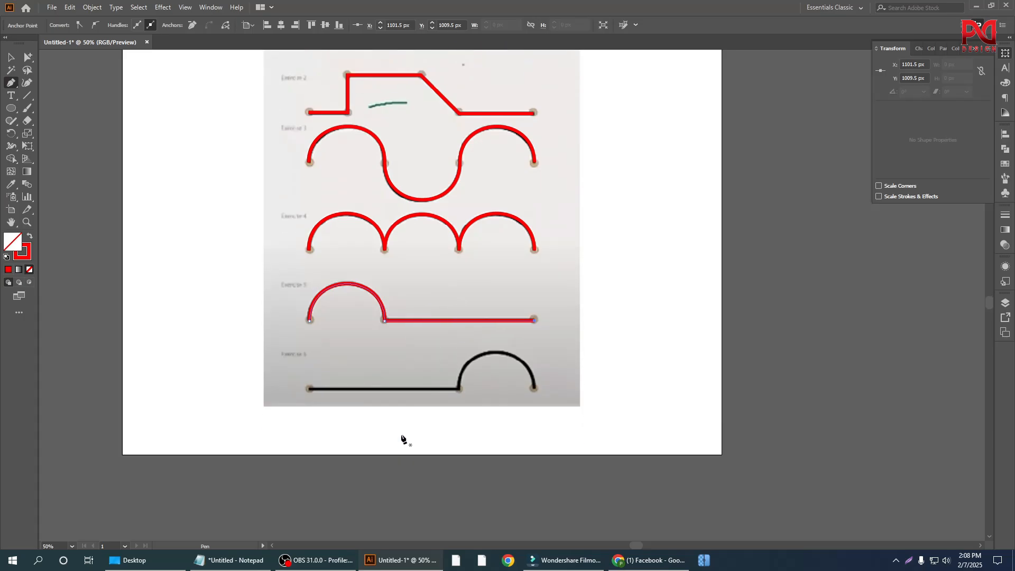
alt+scroll(396, 417, up, 1)
alt+scroll(401, 382, down, 1)
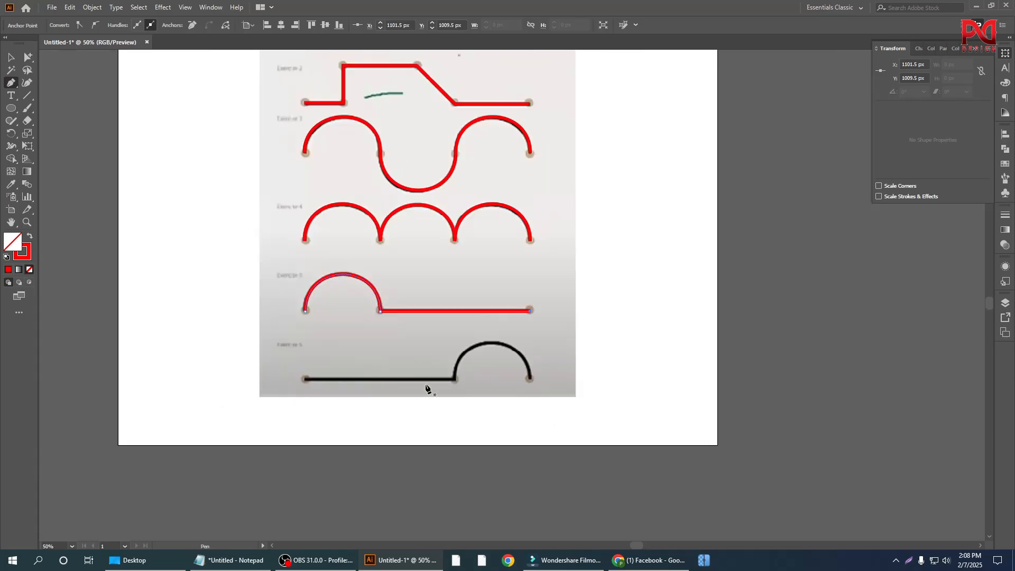
scroll(426, 388, up, 2)
scroll(449, 383, down, 2)
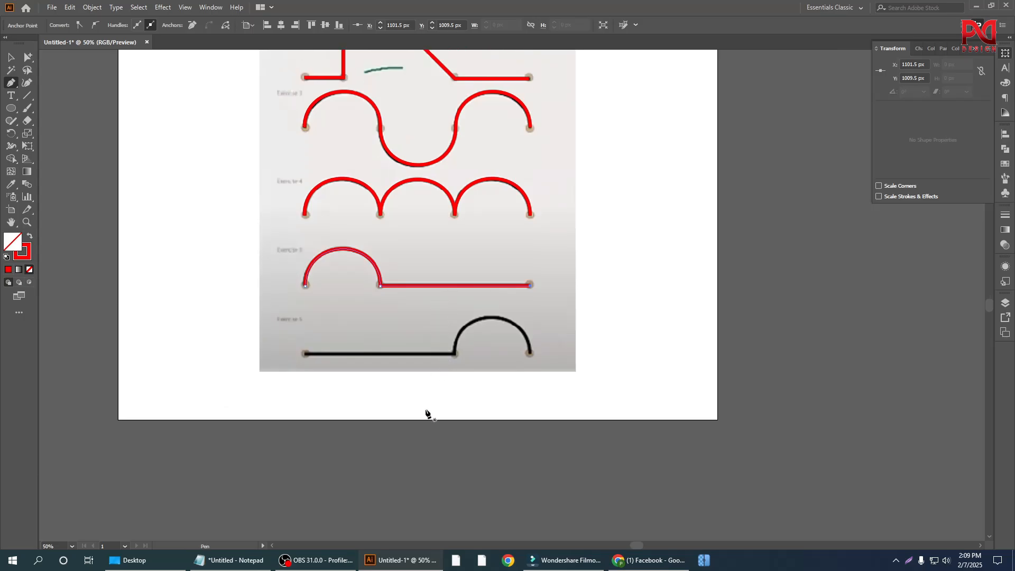
alt+scroll(407, 392, down, 1)
alt+scroll(417, 407, up, 1)
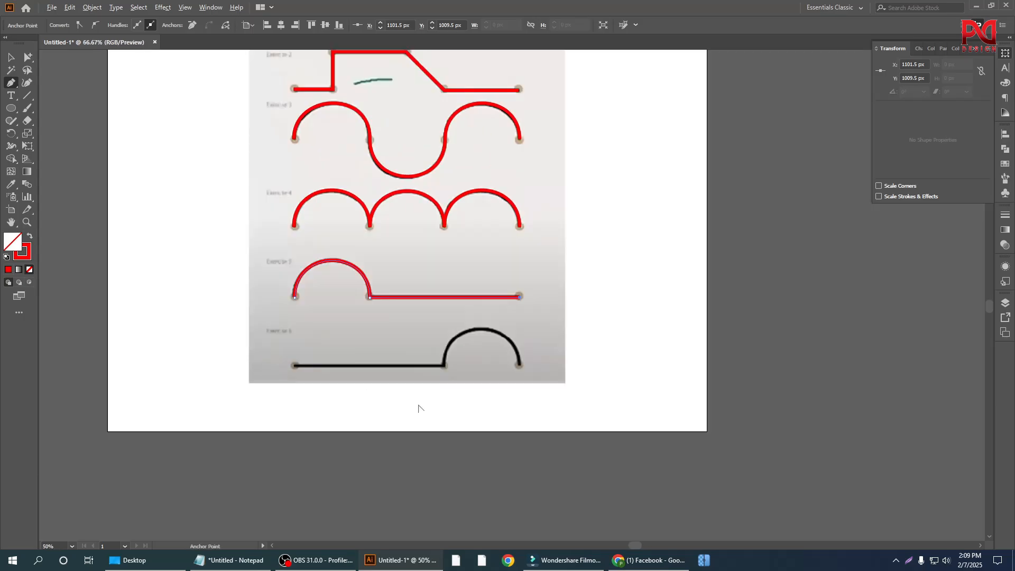
alt+scroll(394, 381, up, 1)
scroll(409, 374, down, 1)
alt+scroll(391, 337, up, 1)
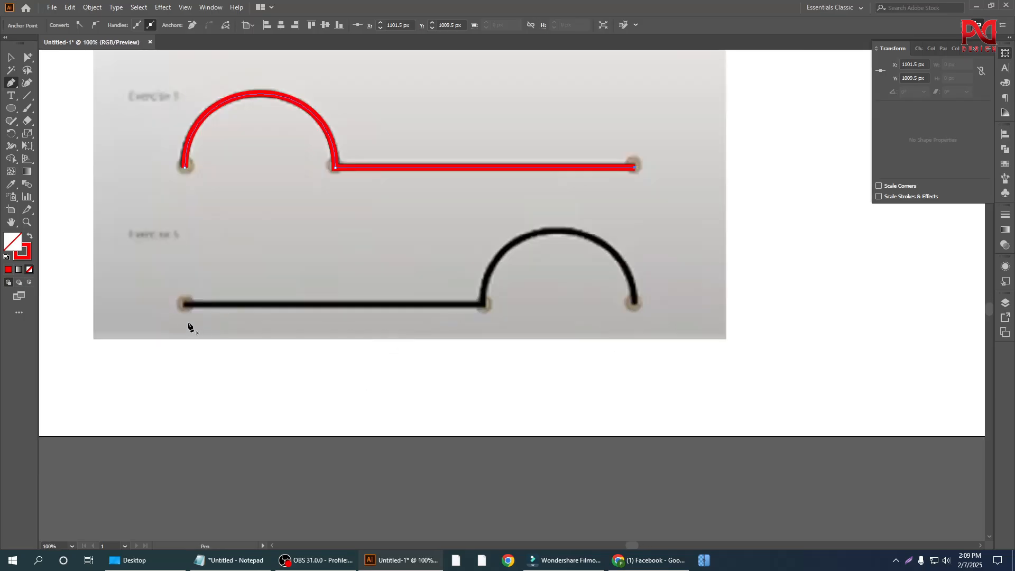
alt+scroll(365, 339, down, 2)
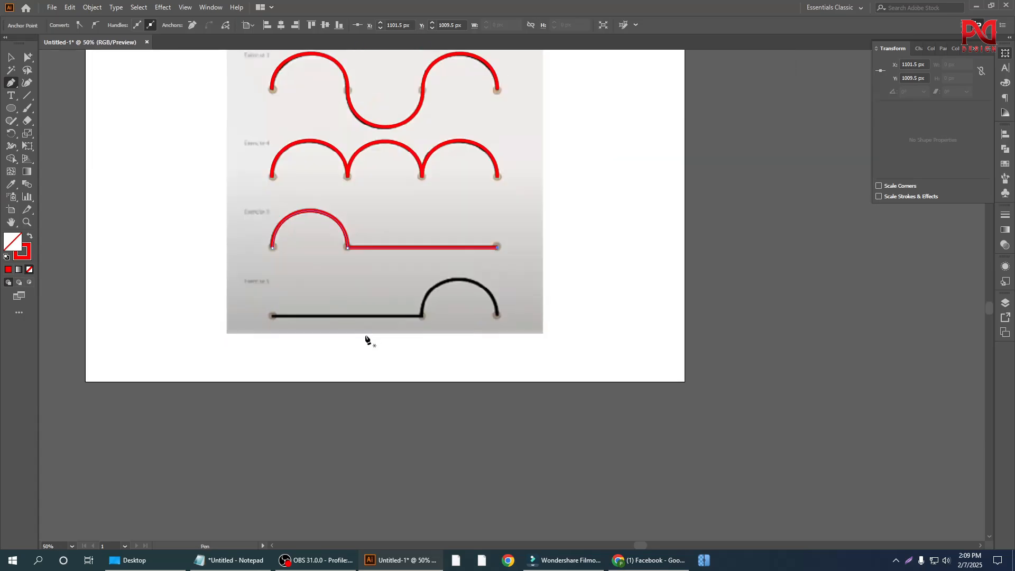
scroll(317, 338, up, 1)
alt+scroll(310, 338, up, 1)
alt+scroll(317, 344, down, 1)
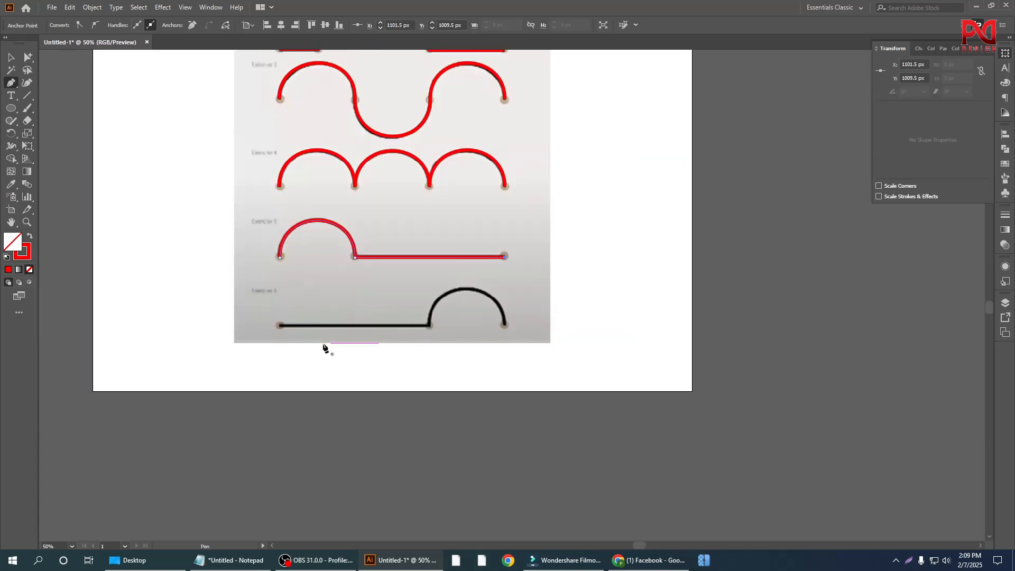
scroll(324, 347, up, 1)
alt+scroll(327, 360, up, 1)
alt+scroll(322, 354, down, 1)
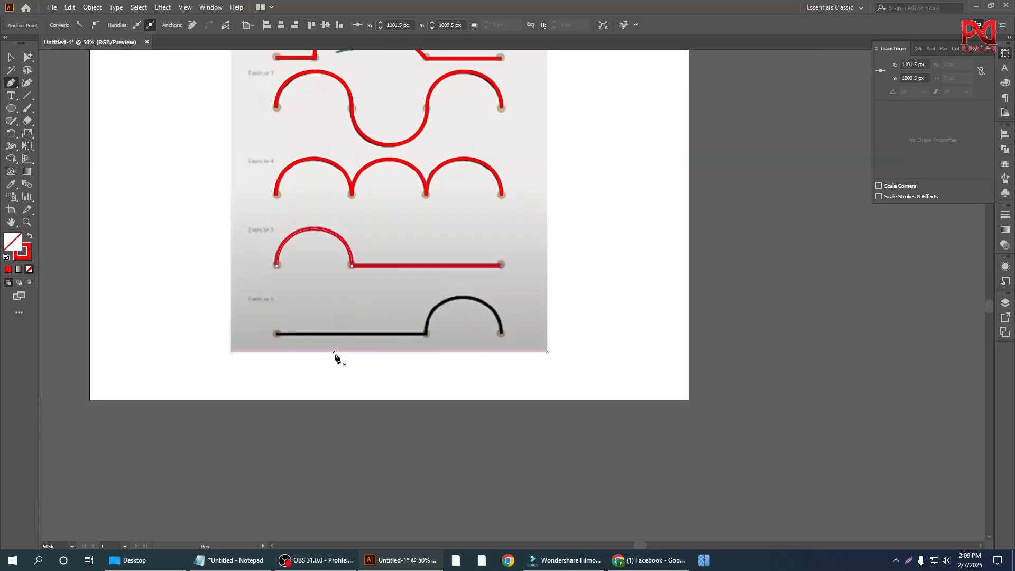
scroll(339, 363, up, 1)
scroll(365, 360, down, 2)
alt+scroll(377, 347, up, 1)
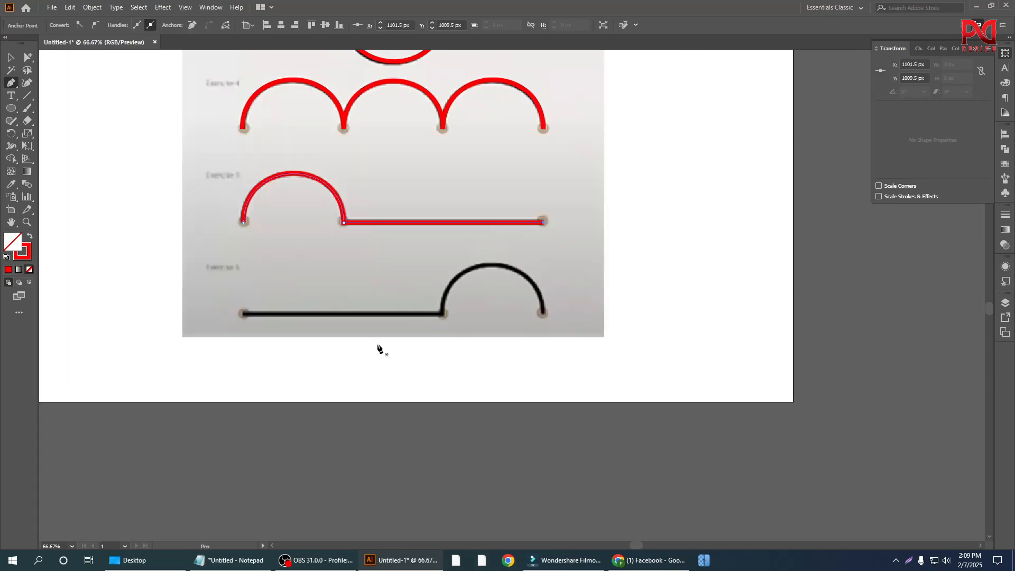
Step: Draw a straight Pen segment about 396 px long along Exercise 6's baseline, from its starting point to the arch's base
scroll(386, 344, down, 1)
alt+scroll(392, 341, up, 1)
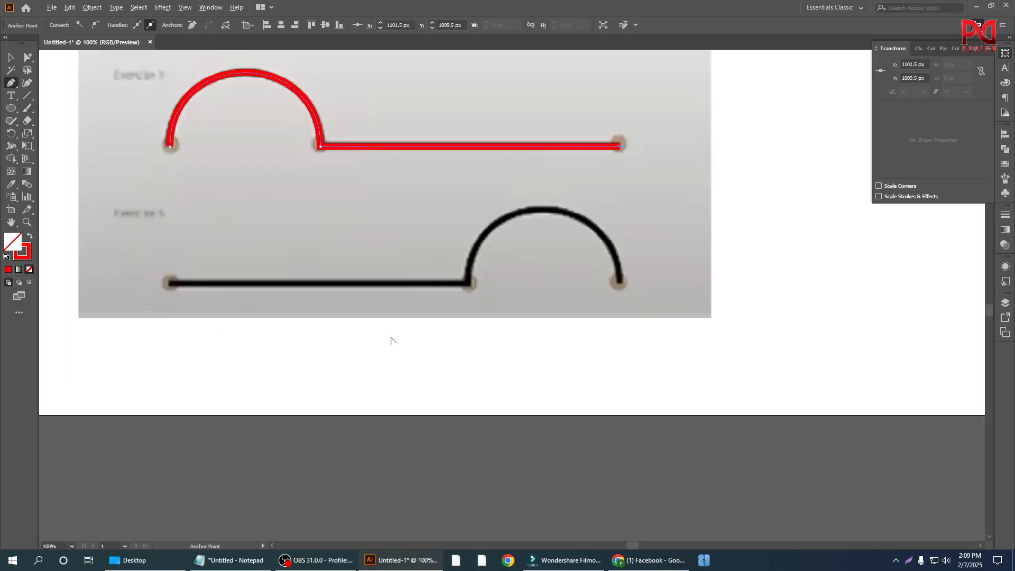
click(170, 283)
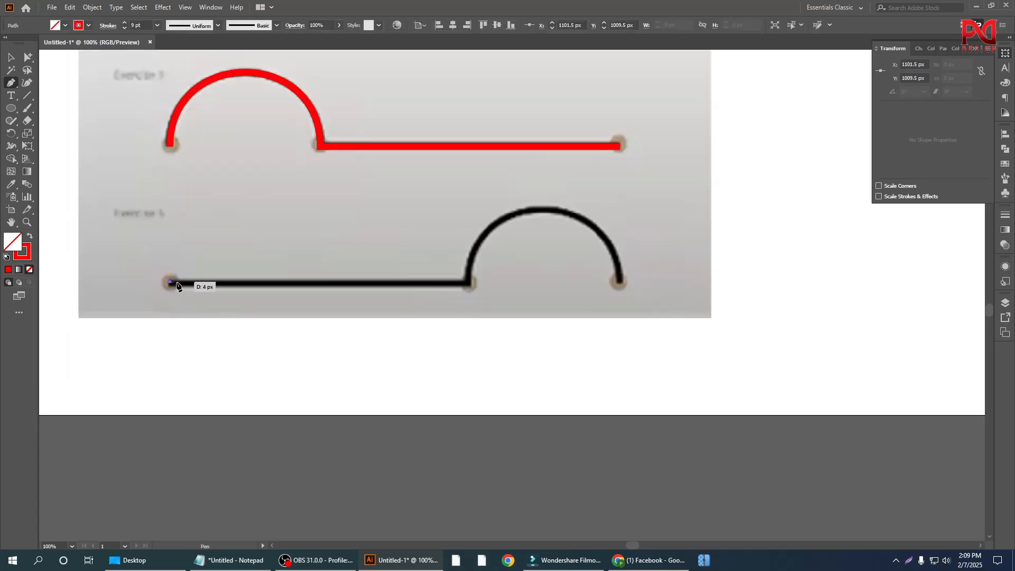
click(467, 284)
Step: Extend the Exercise 6 path about 205 px to its final endpoint and bend that segment up to the arch's crest
alt+scroll(469, 284, down, 1)
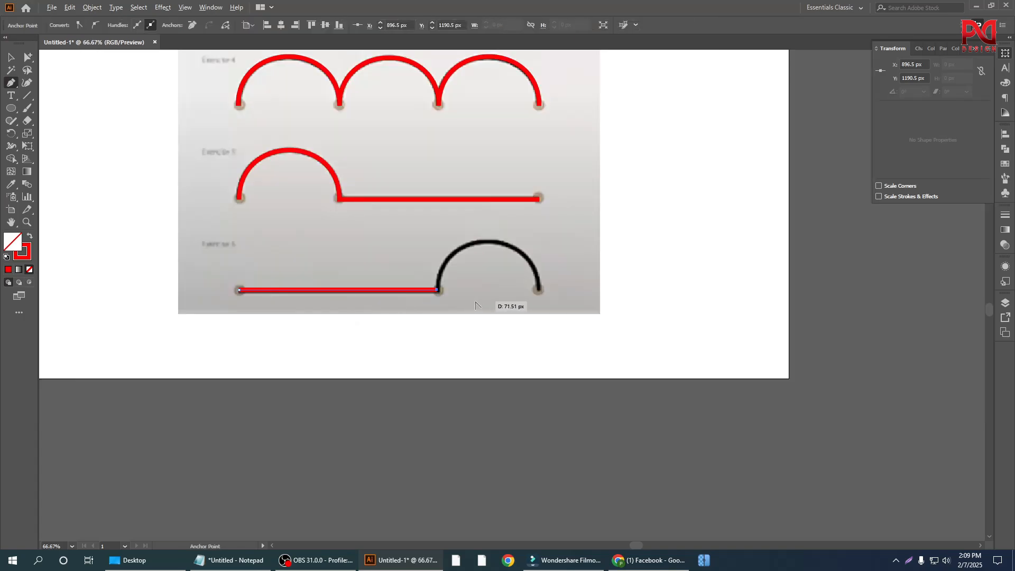
alt+scroll(483, 290, up, 1)
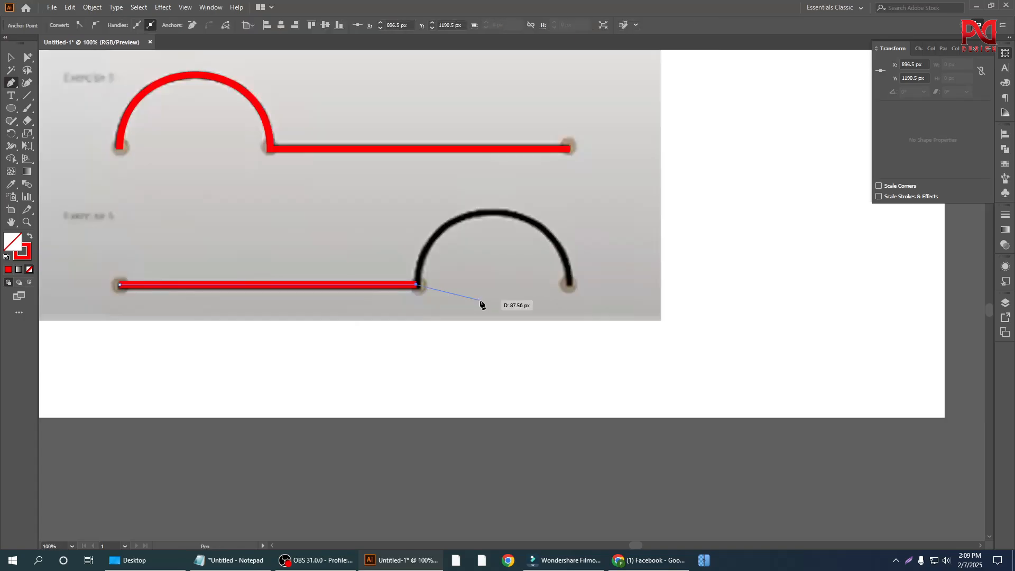
click(570, 285)
scroll(544, 302, up, 3)
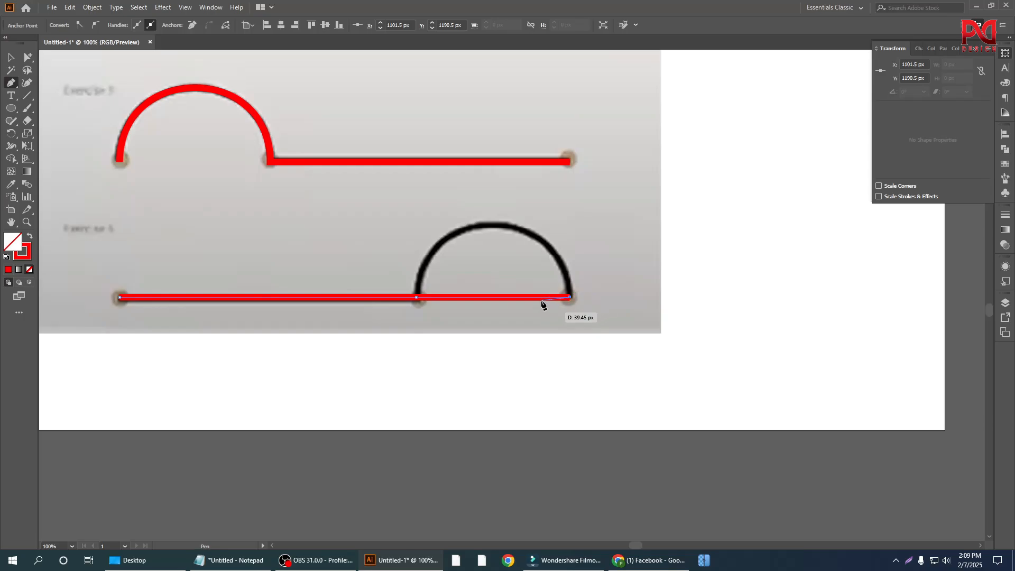
scroll(502, 335, down, 3)
alt+scroll(523, 321, up, 1)
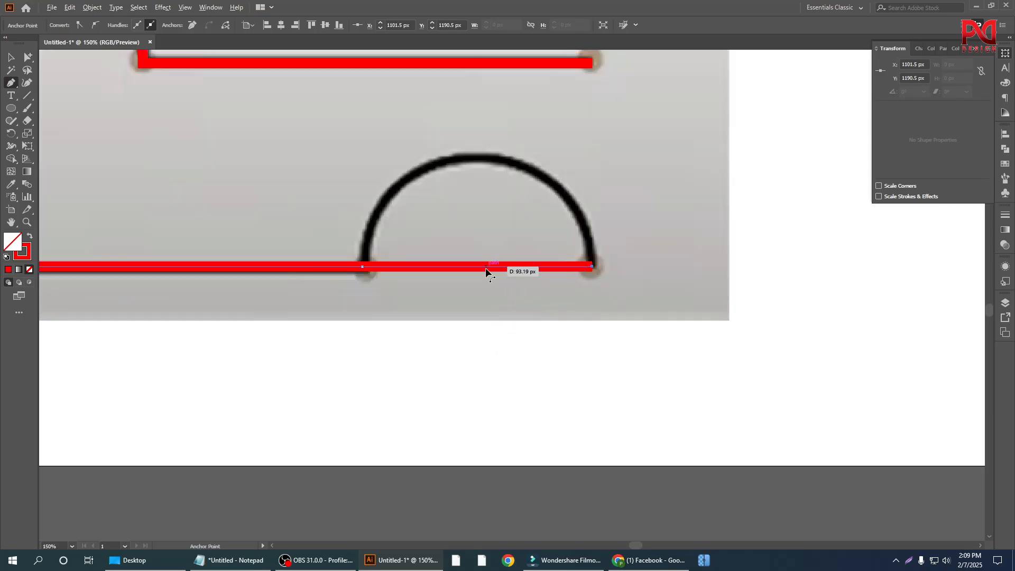
drag(484, 266, 481, 157)
Step: End the Exercise 6 path by switching to the Selection tool and deselecting everything
alt+scroll(540, 244, down, 2)
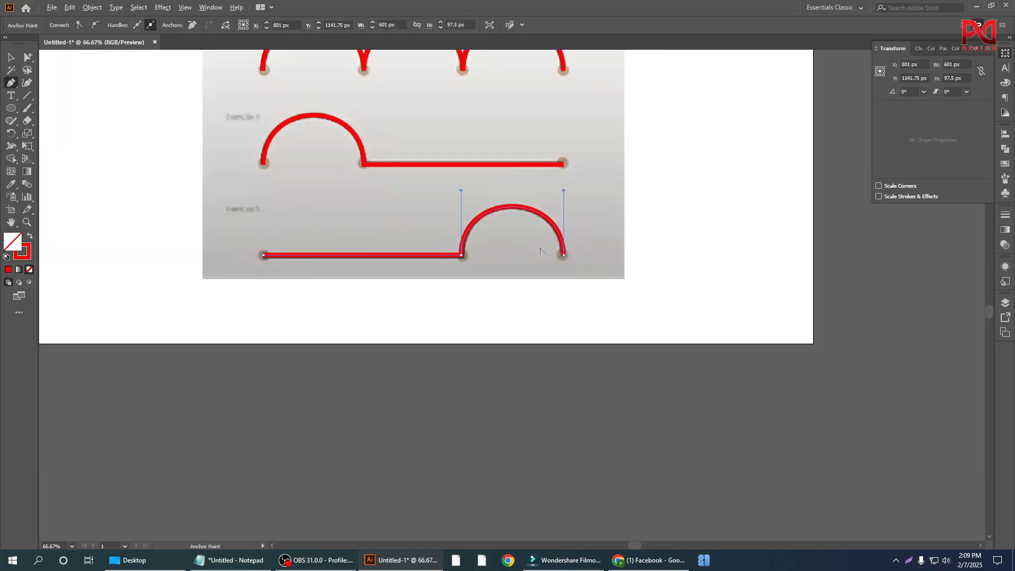
scroll(550, 315, up, 2)
scroll(501, 313, up, 3)
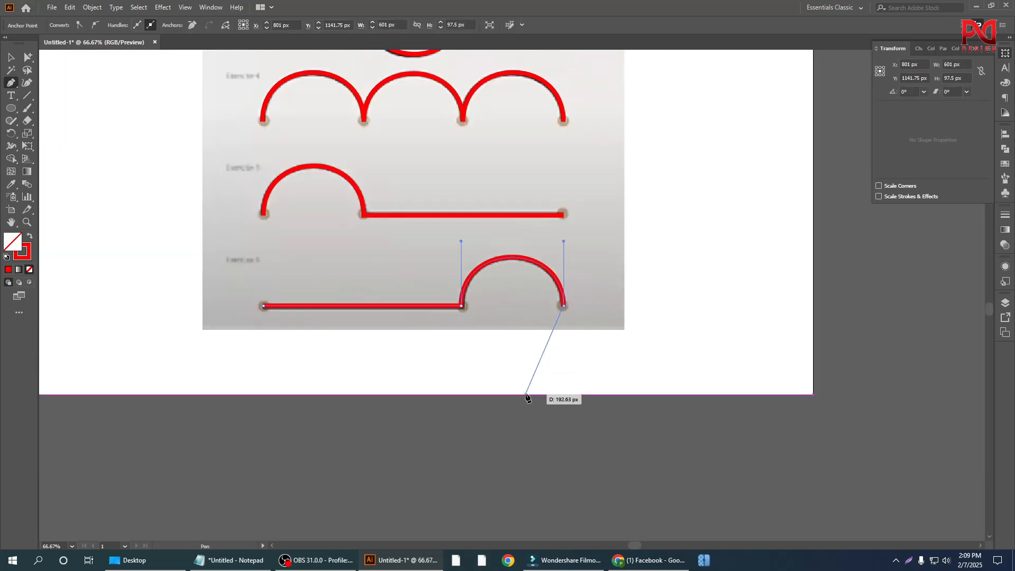
alt+scroll(562, 339, up, 1)
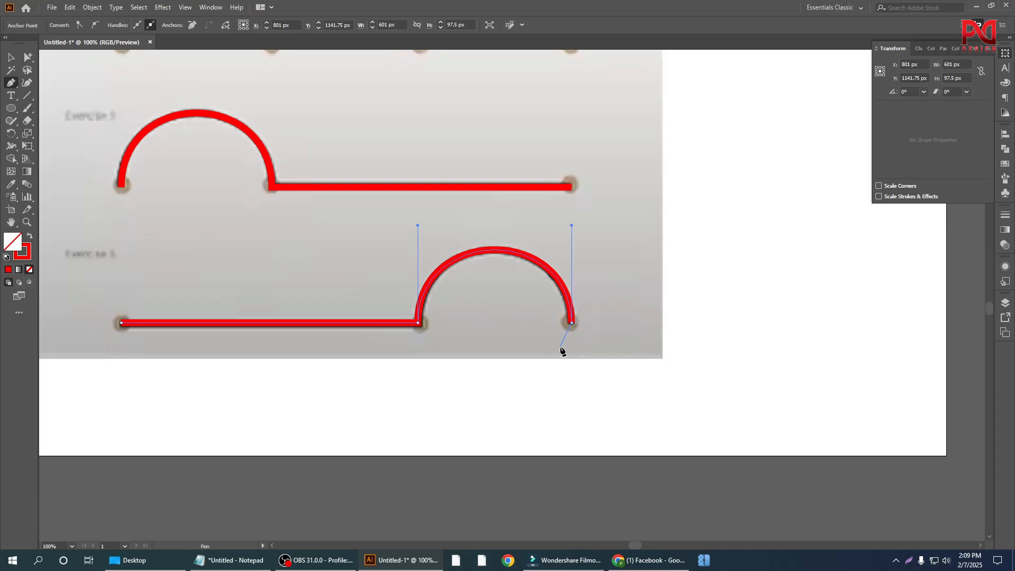
alt+scroll(547, 313, down, 2)
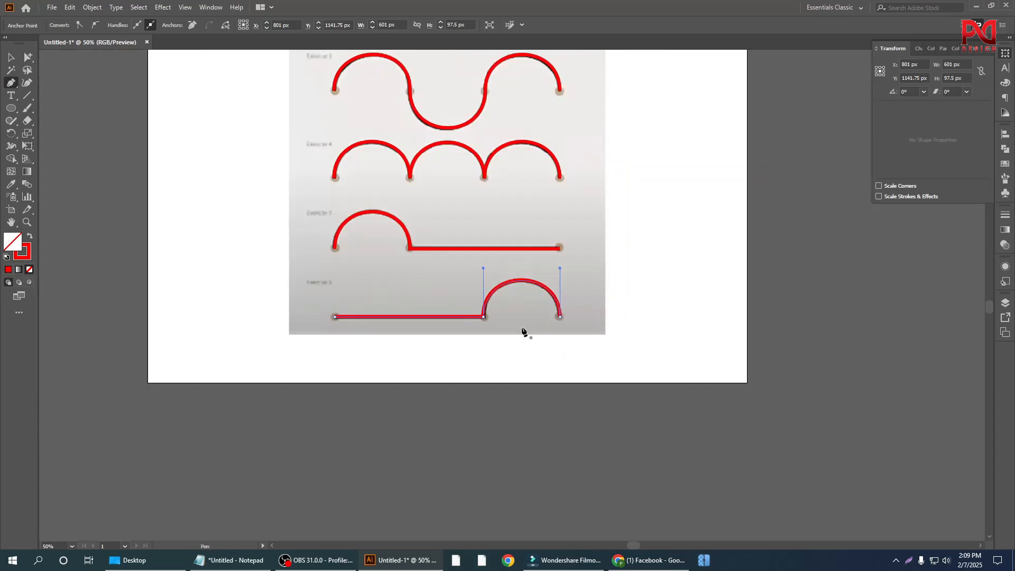
scroll(523, 332, up, 1)
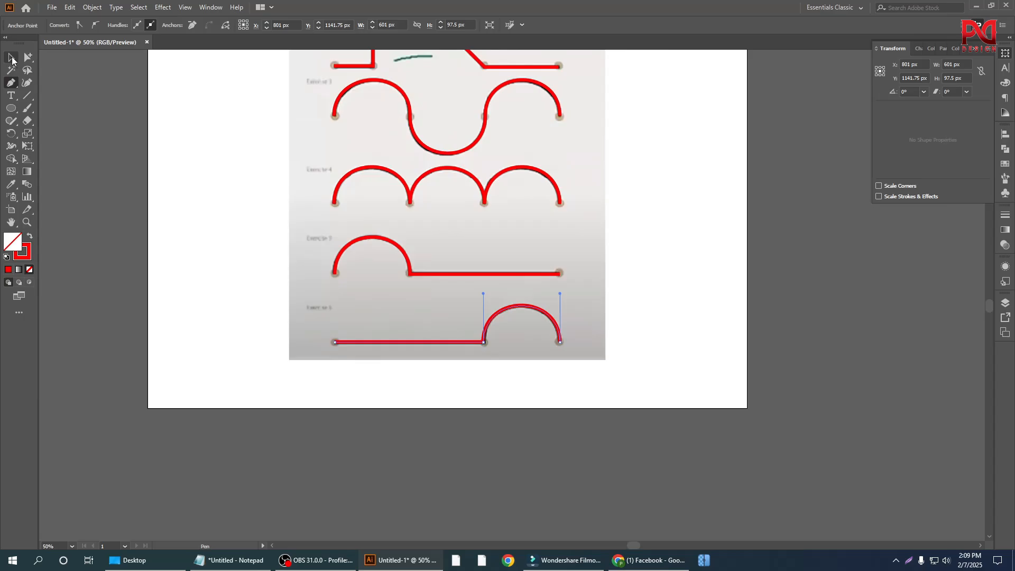
click(11, 59)
click(116, 199)
Step: Look over all six traced exercises, select the traced paths together and clear the selection
alt+scroll(439, 368, down, 1)
scroll(486, 379, up, 1)
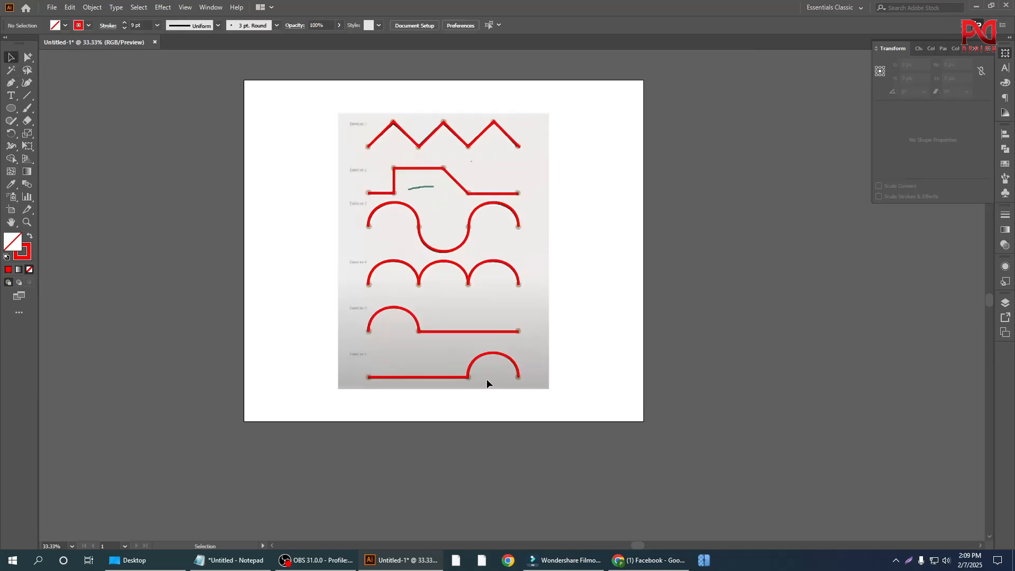
alt+scroll(516, 311, up, 1)
scroll(483, 390, up, 2)
scroll(483, 391, up, 3)
alt+scroll(401, 265, up, 1)
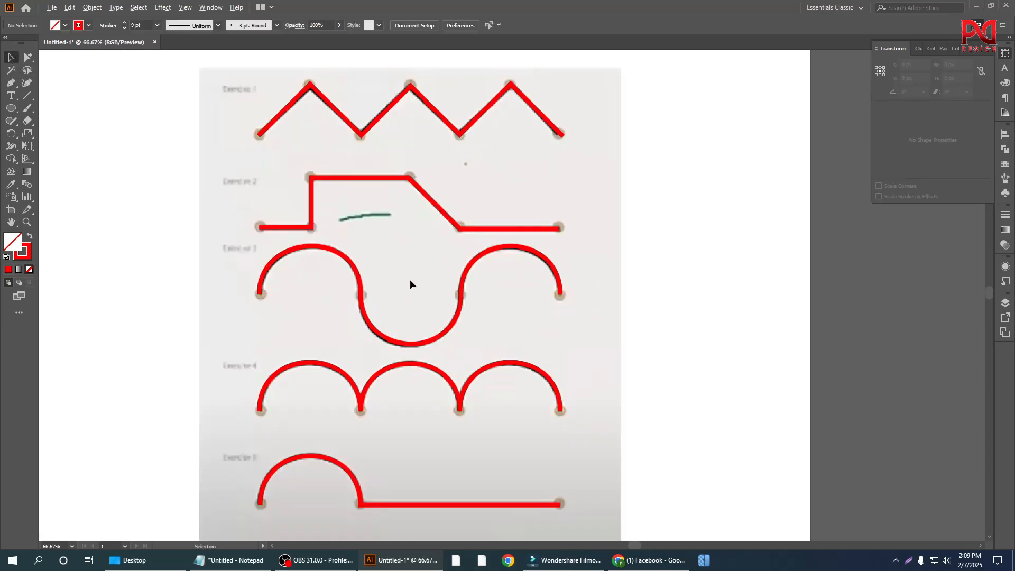
alt+scroll(442, 317, down, 1)
scroll(343, 314, down, 2)
drag(217, 153, 600, 516)
click(637, 379)
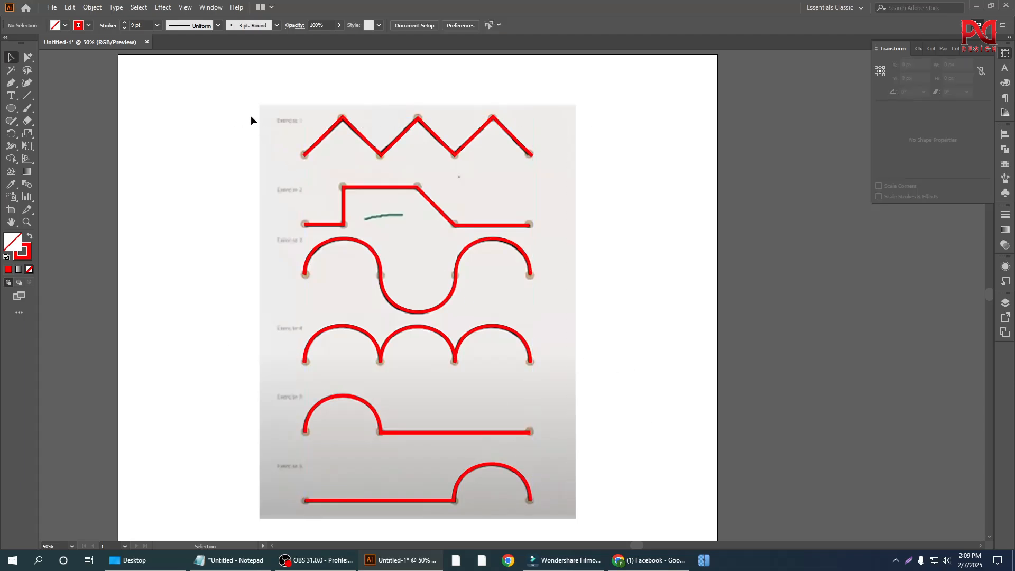
Step: Examine how closely the red traced paths follow the reference lines and curves across the six exercises
drag(250, 115, 613, 535)
click(587, 383)
scroll(508, 390, up, 3)
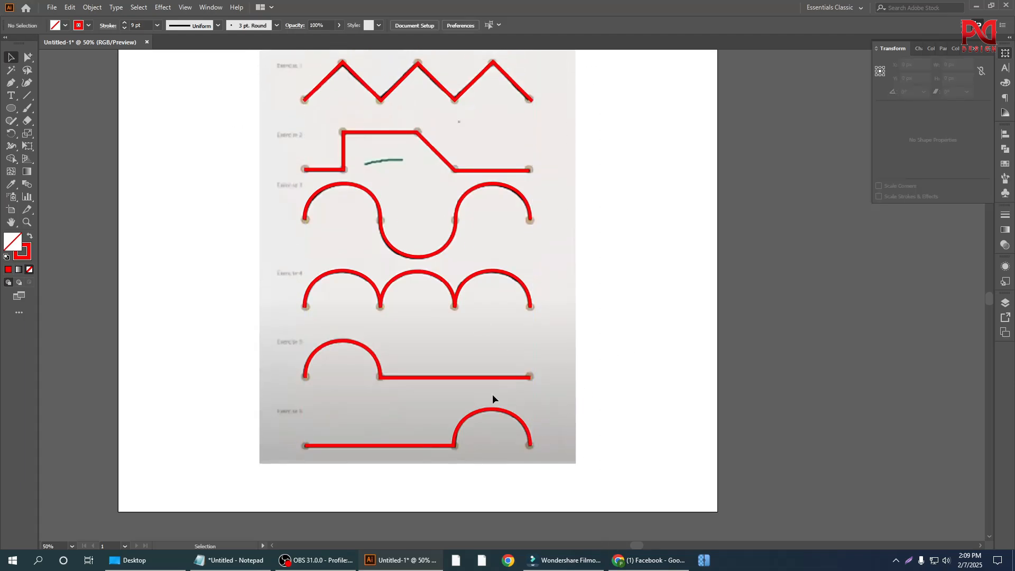
scroll(493, 402, up, 3)
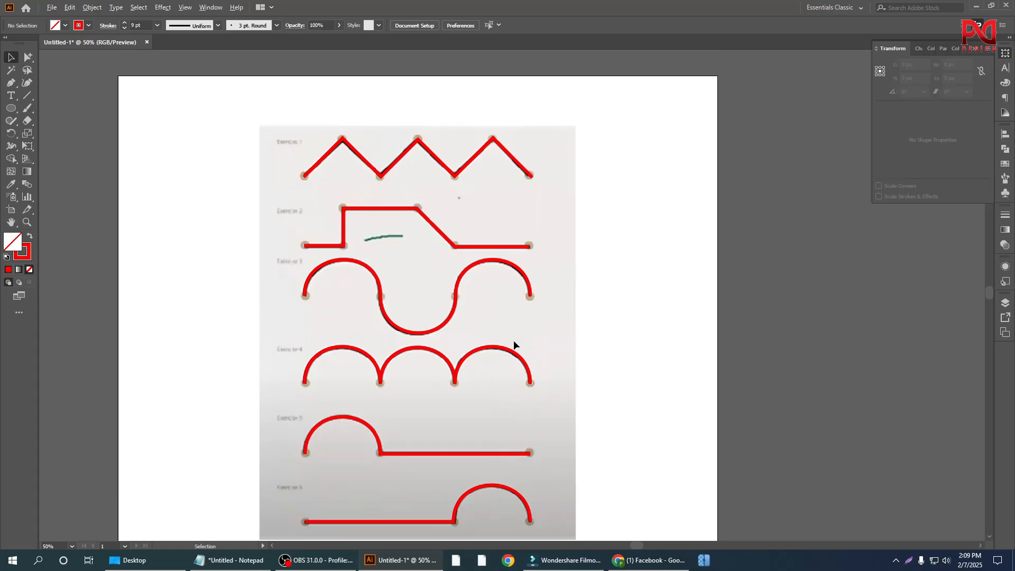
scroll(392, 367, down, 2)
scroll(344, 283, up, 1)
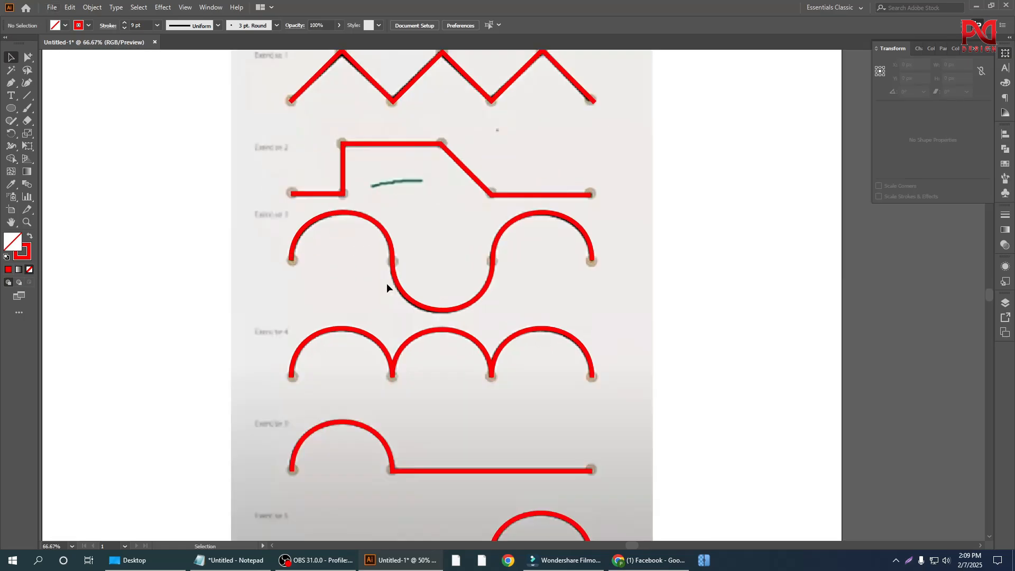
scroll(399, 323, down, 1)
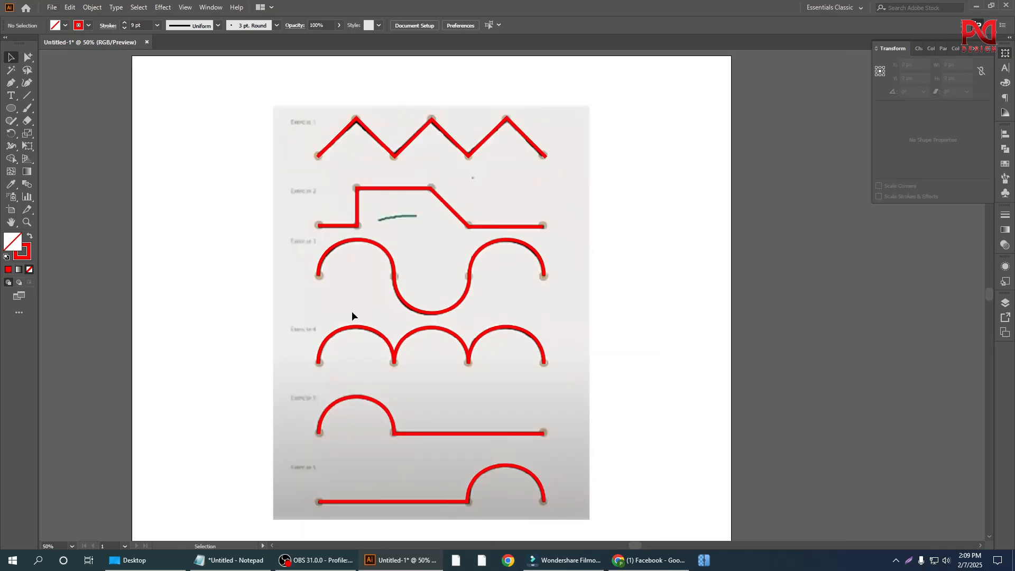
scroll(294, 294, down, 1)
scroll(274, 282, up, 1)
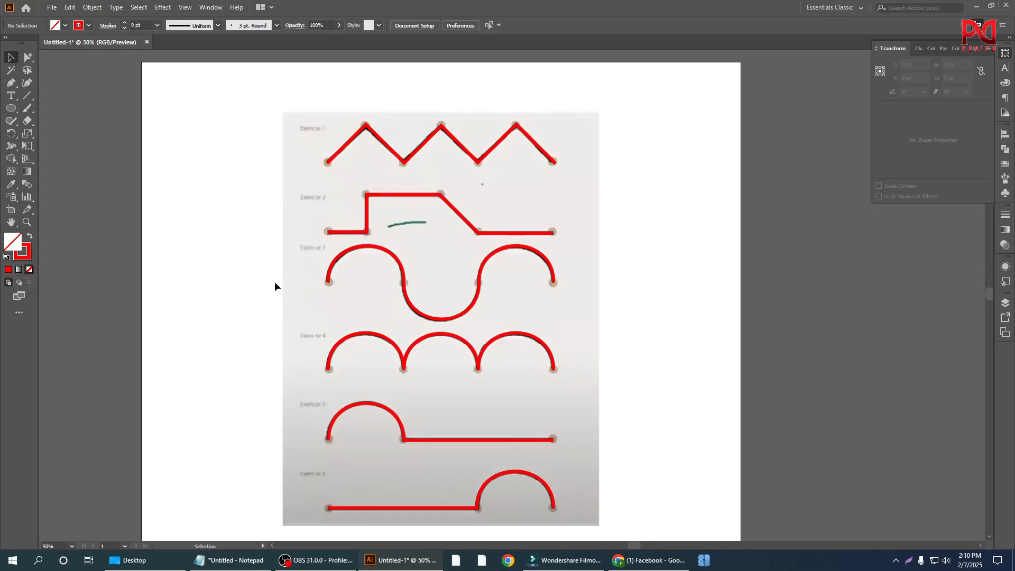
scroll(290, 273, down, 1)
click(14, 88)
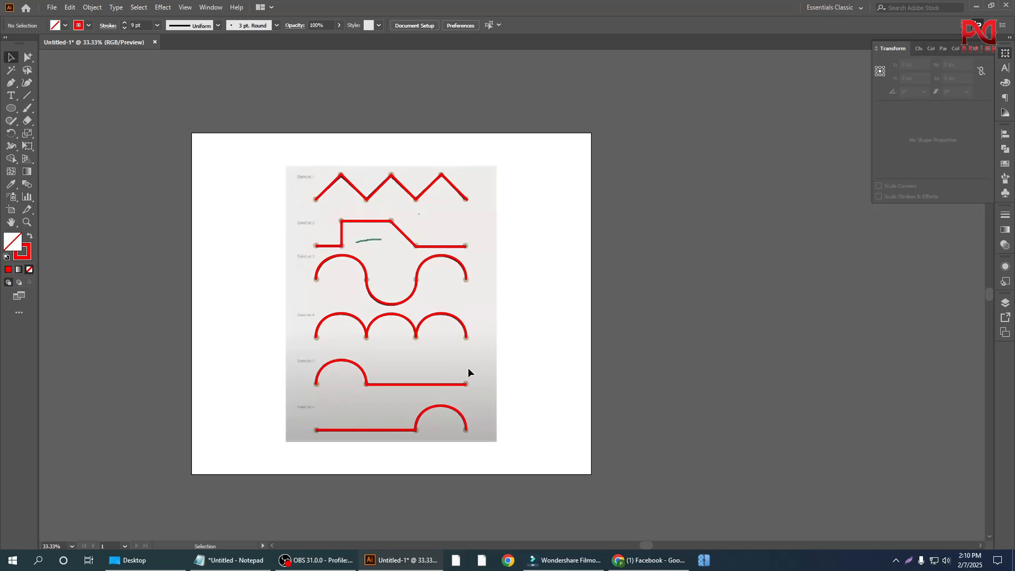
scroll(461, 372, up, 1)
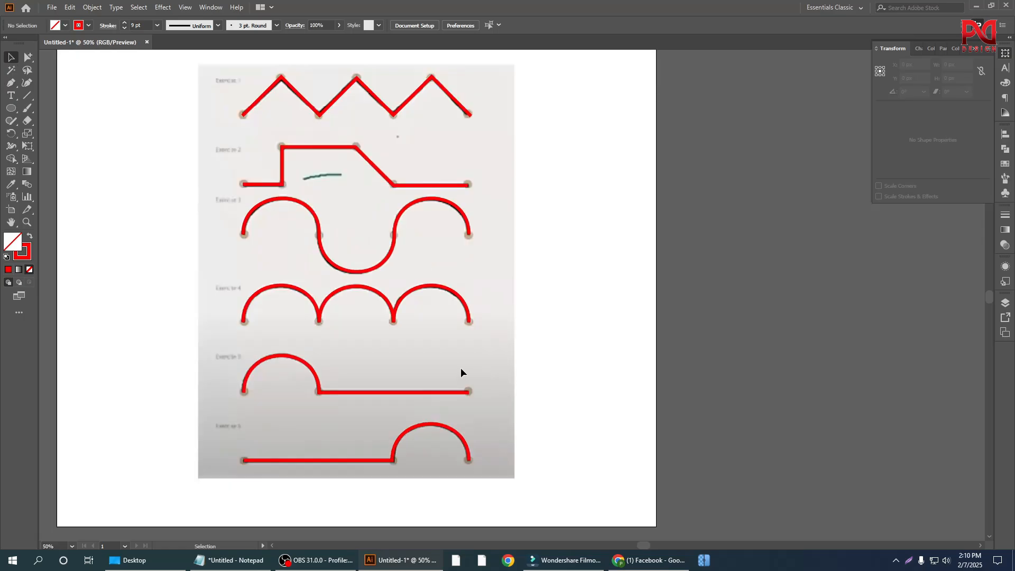
scroll(461, 367, down, 1)
click(372, 253)
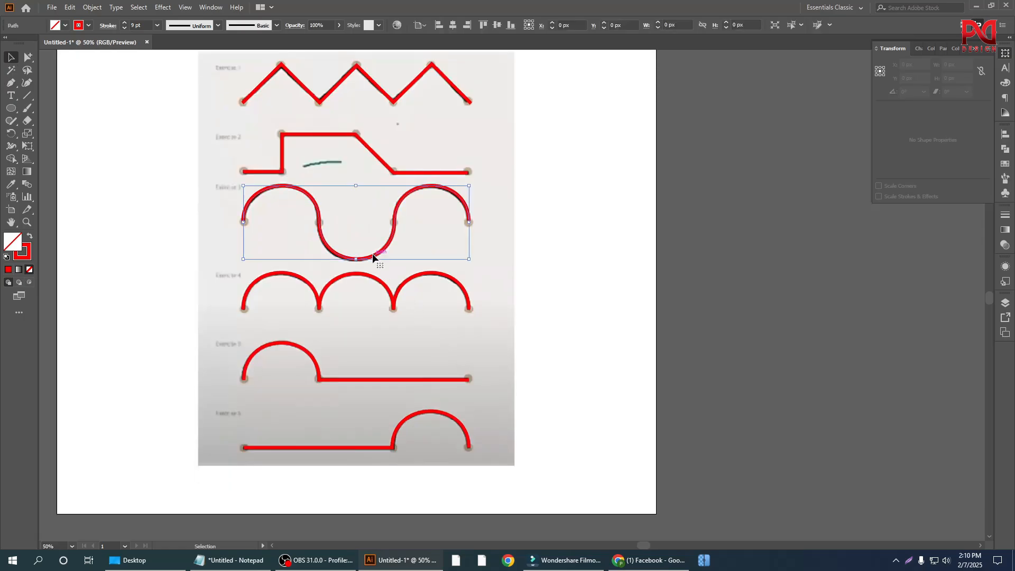
Step: Unlock the reference image and move it together with the traced paths off the artboard, to its right
right_click(483, 259)
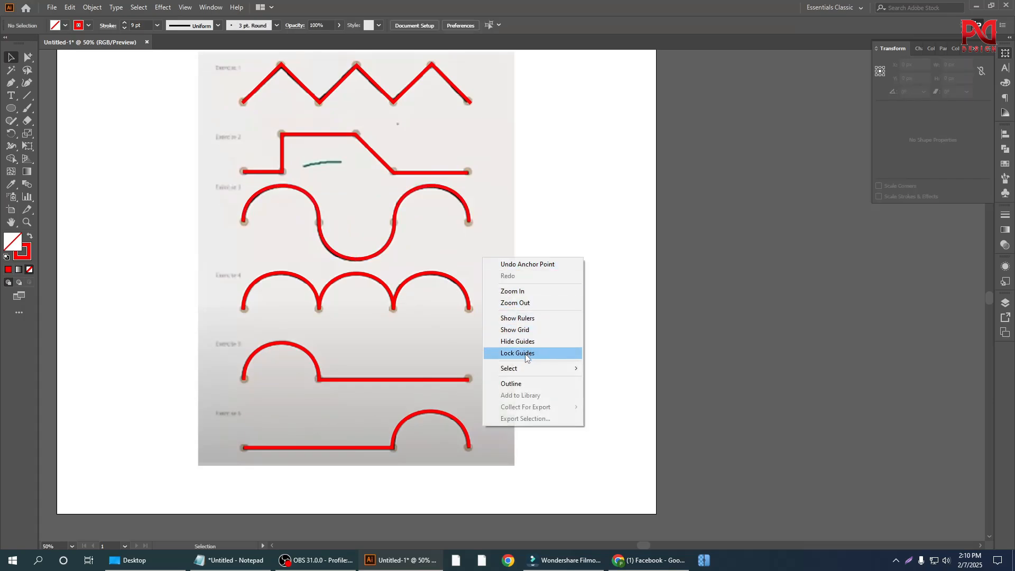
click(535, 239)
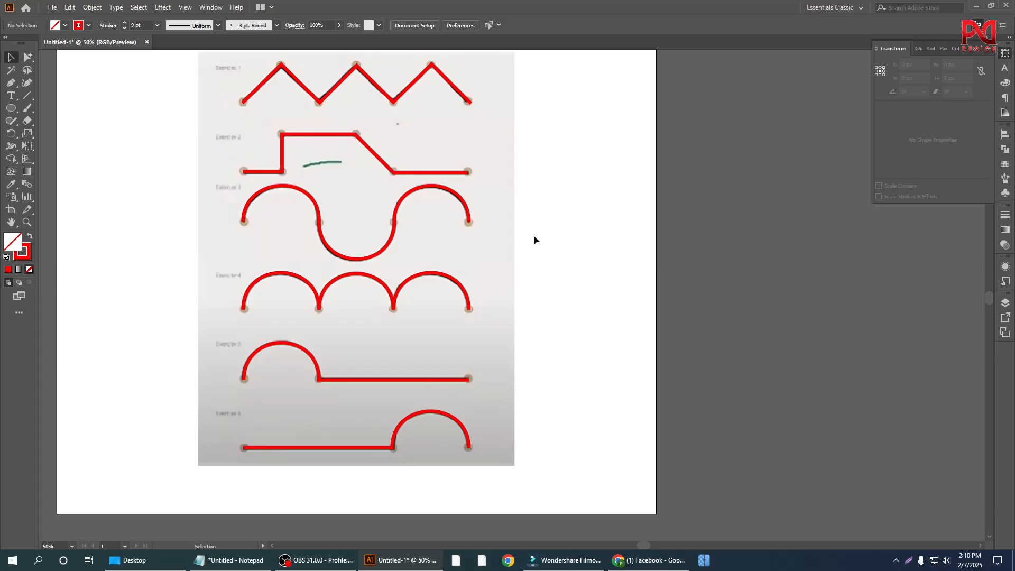
scroll(463, 323, up, 1)
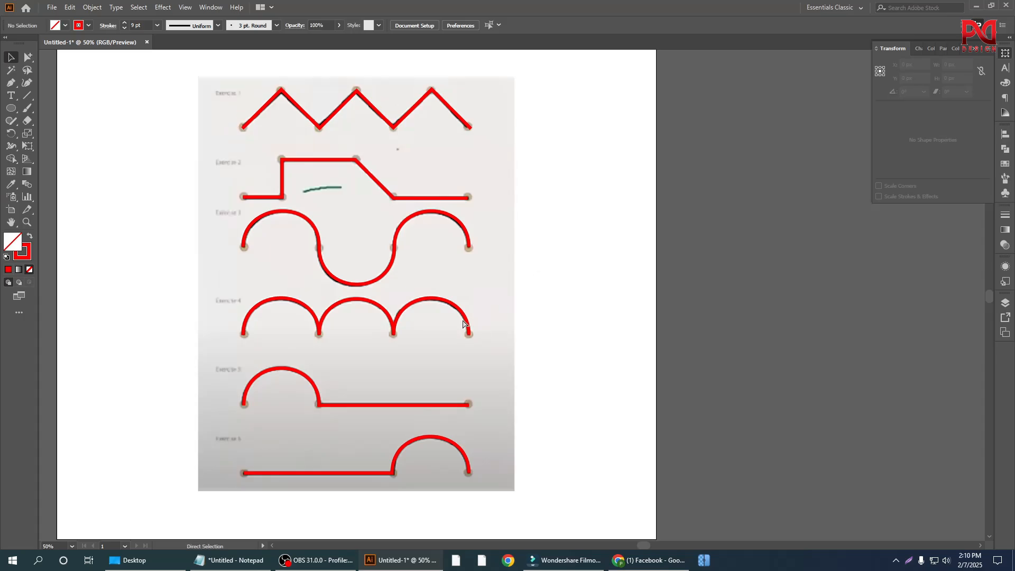
click(463, 324)
scroll(466, 309, down, 2)
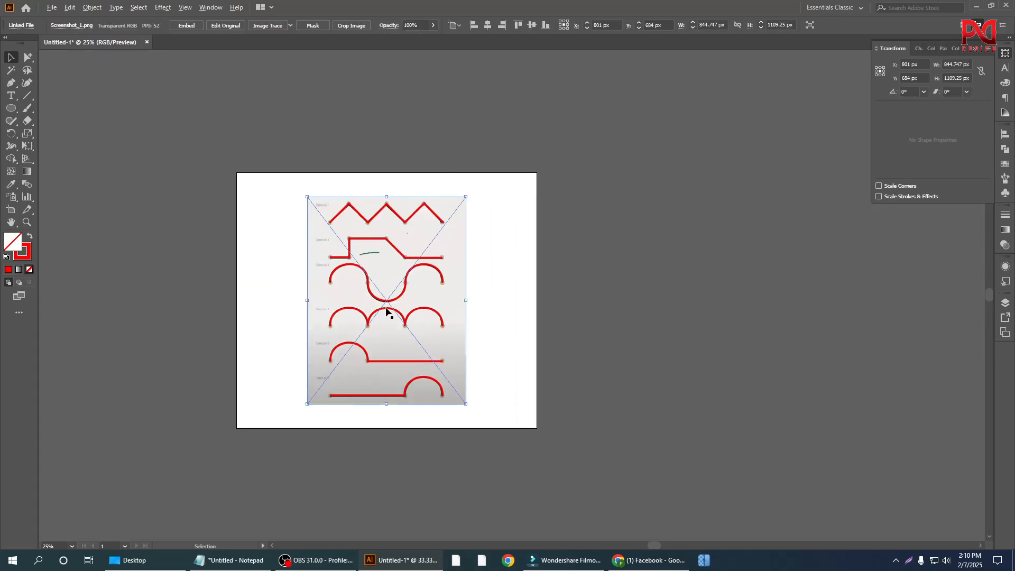
drag(385, 294, 626, 286)
click(413, 256)
scroll(414, 256, up, 1)
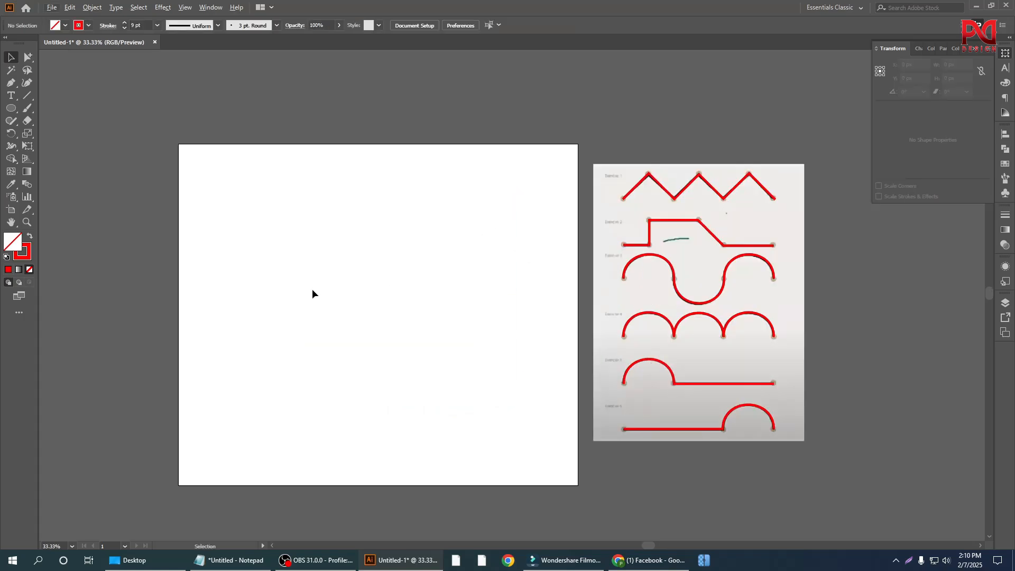
drag(13, 83, 40, 98)
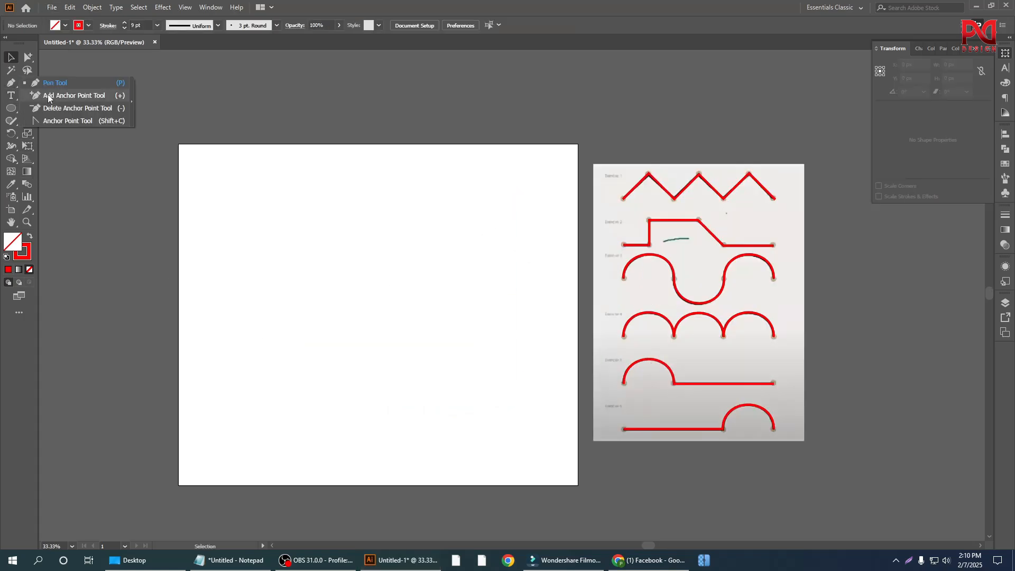
click(13, 59)
right_click(12, 83)
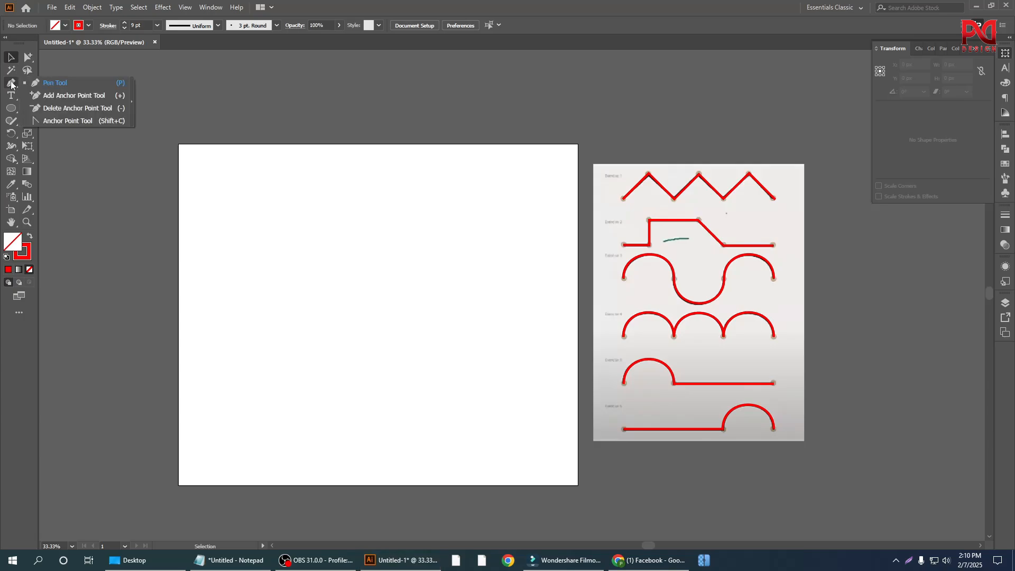
click(14, 59)
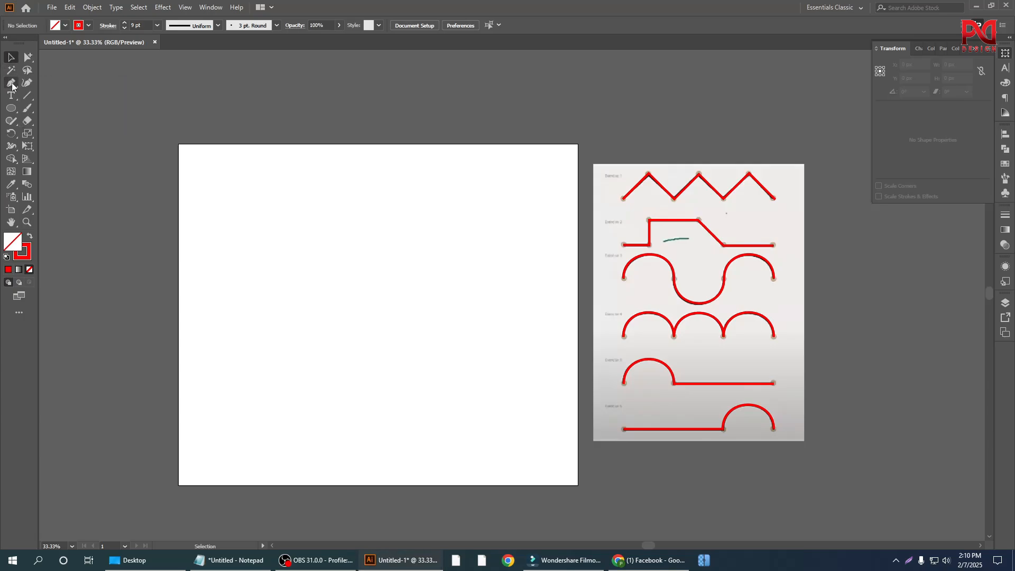
Step: Draw a square about 596 px per side on the empty artboard and give it a solid red fill without stroke
right_click(11, 109)
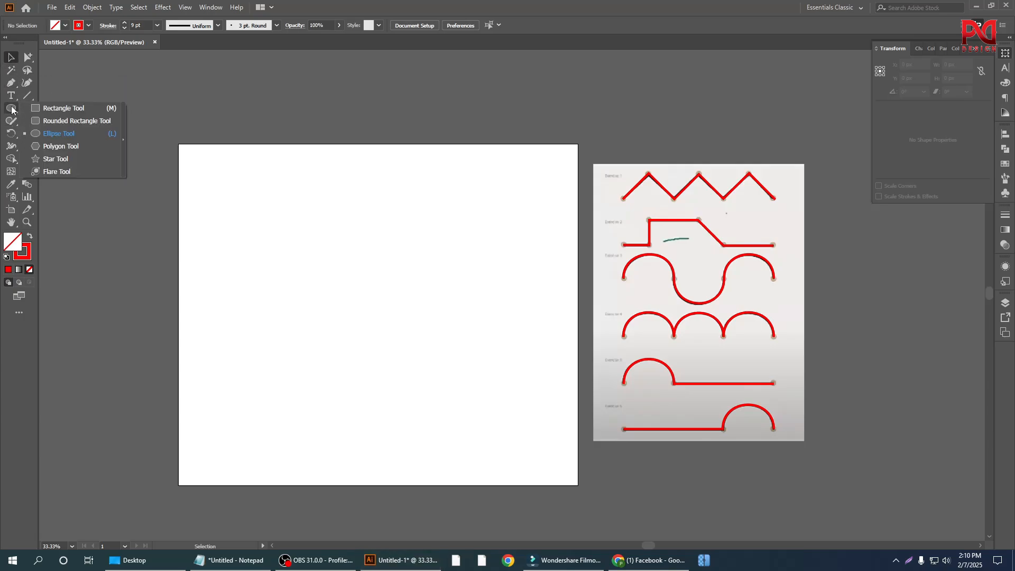
click(55, 108)
drag(361, 248, 418, 323)
scroll(317, 261, up, 1)
key(shift+x)
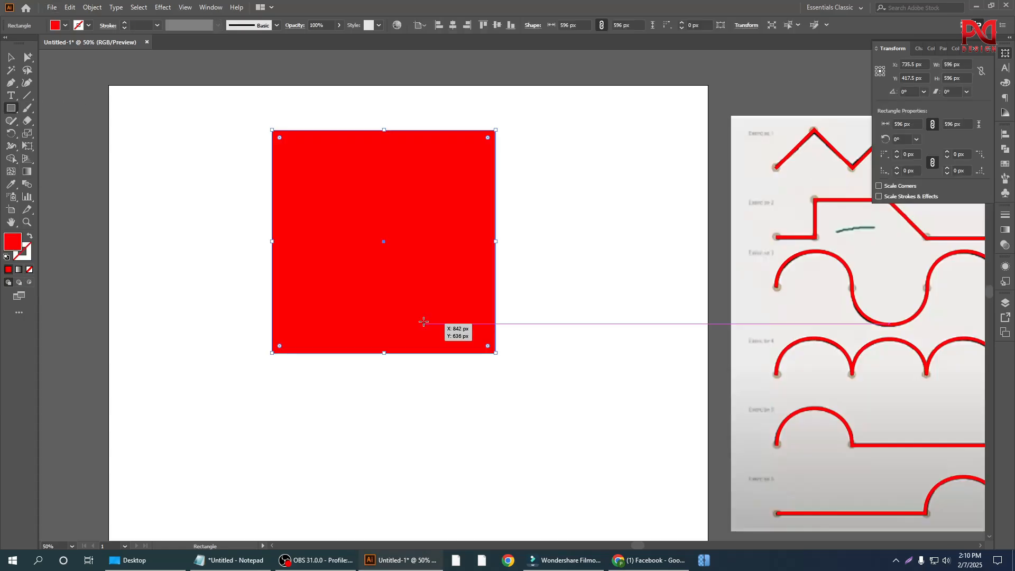
scroll(422, 328, up, 1)
scroll(420, 329, up, 3)
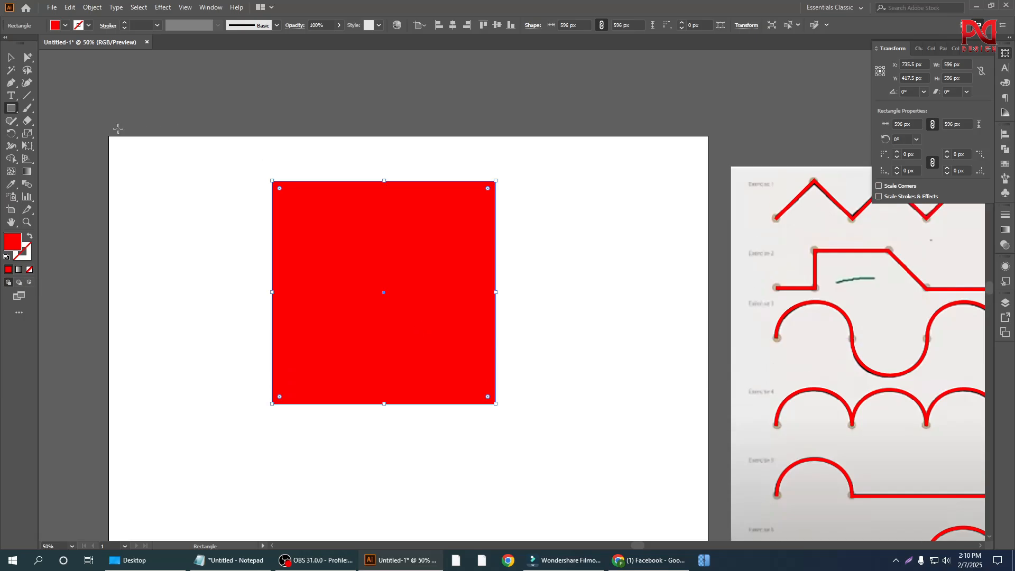
Step: Move the red square to about X 668 px, Y 510 px on the artboard and deselect it
key(v)
click(145, 223)
scroll(300, 307, up, 1)
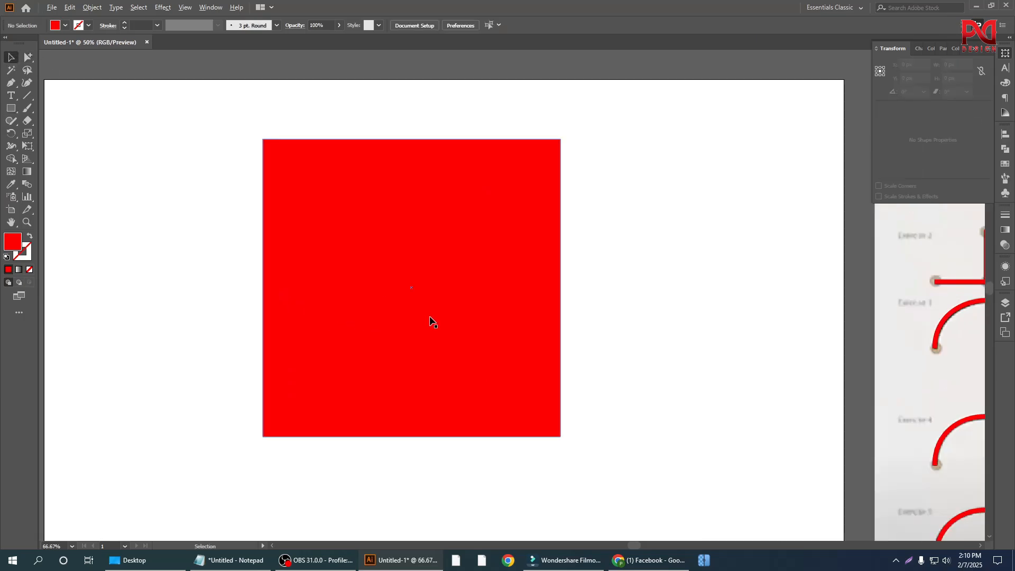
scroll(429, 317, down, 1)
drag(416, 303, 391, 336)
click(240, 362)
scroll(279, 363, up, 1)
scroll(419, 362, down, 2)
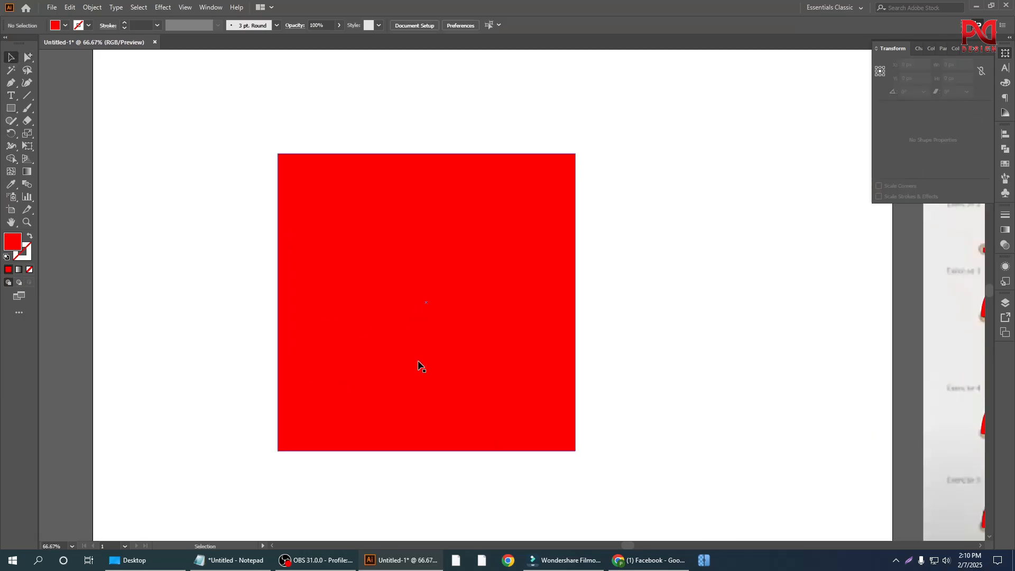
Step: Add an anchor point on the square's top edge at about X 801 px with the Add Anchor Point tool
click(414, 294)
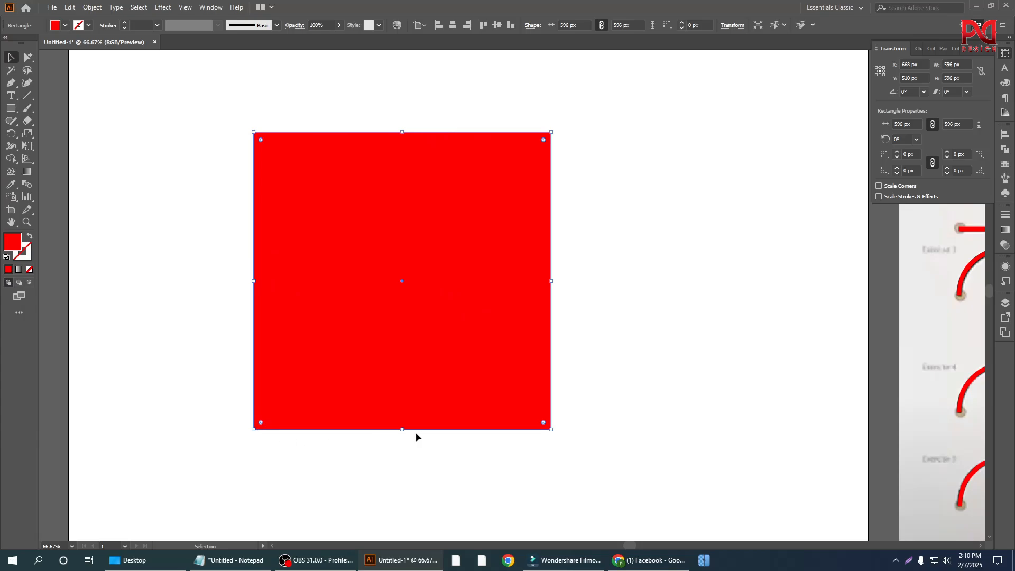
click(211, 243)
drag(200, 139, 614, 460)
scroll(443, 171, up, 1)
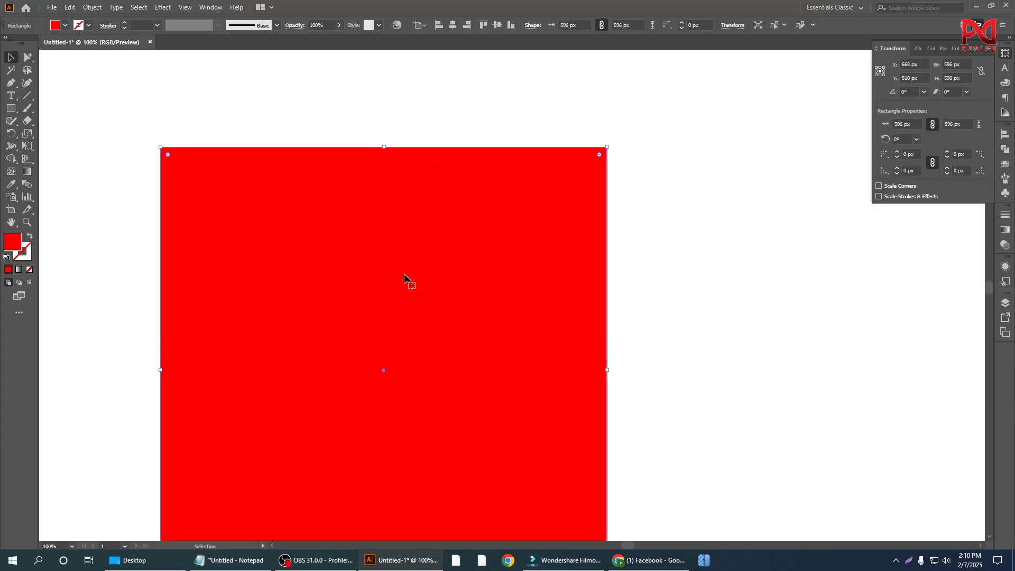
drag(16, 84, 53, 94)
scroll(473, 176, up, 1)
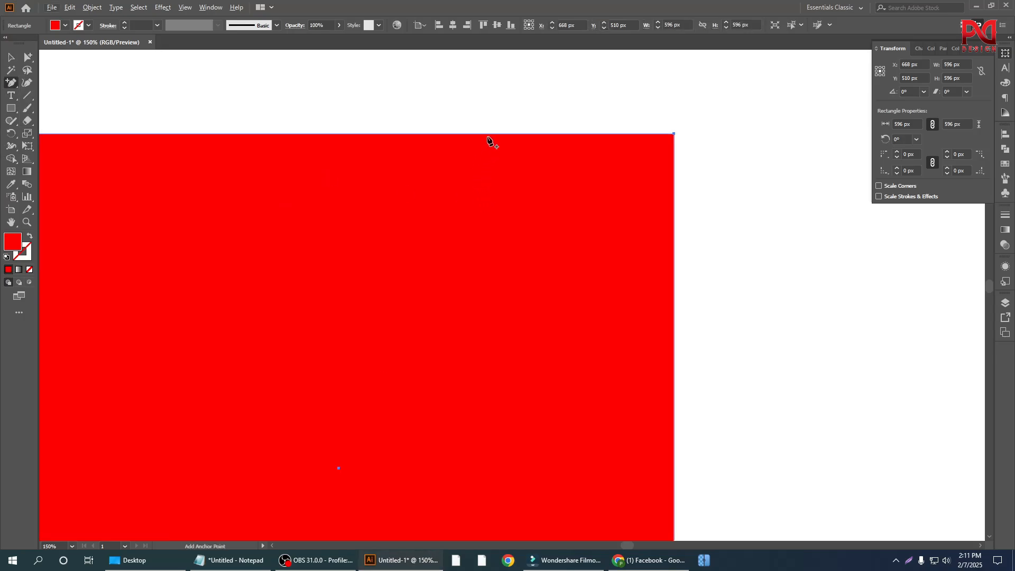
click(489, 135)
scroll(512, 229, down, 1)
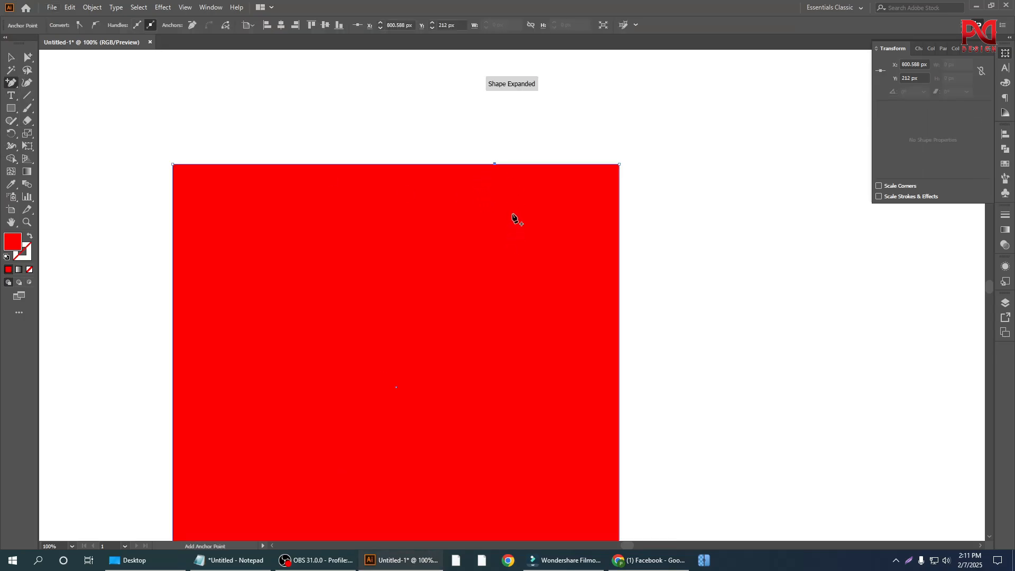
Step: Try pulling the square's top edge and its added anchor point upward with Direct Selection, and undo both moves
drag(28, 57, 79, 61)
click(525, 141)
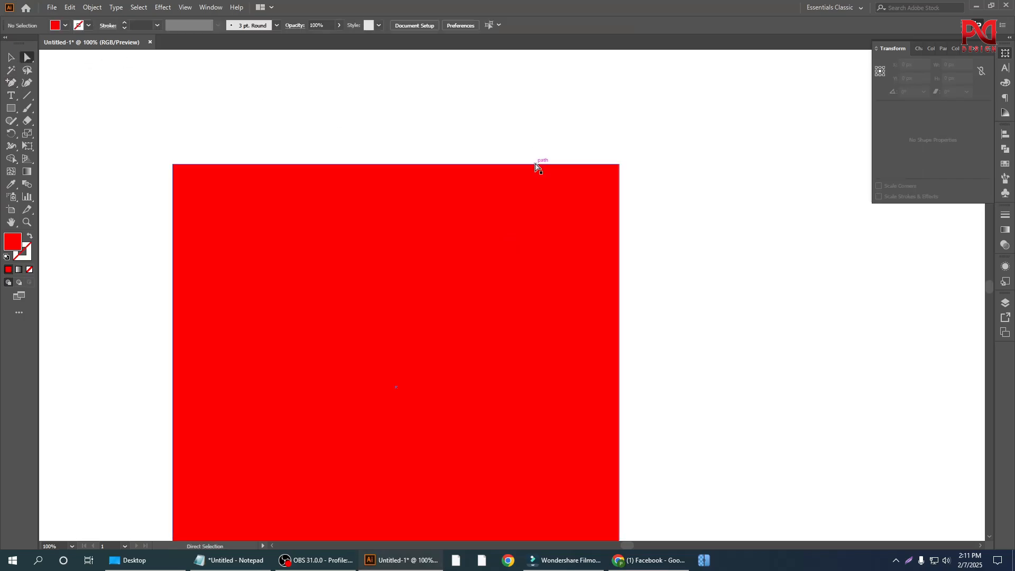
drag(537, 164, 544, 135)
key(ctrl+z)
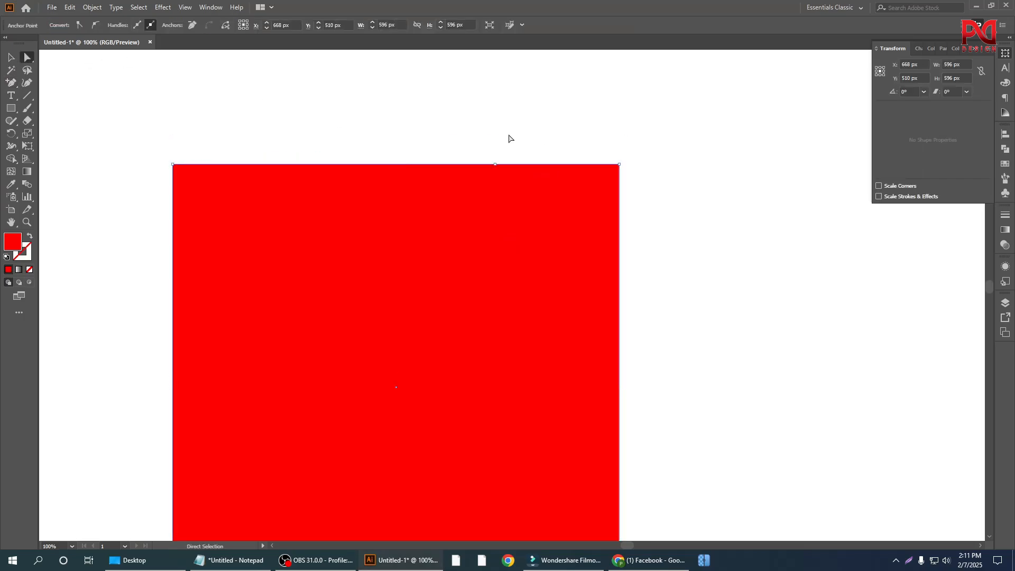
click(508, 144)
drag(484, 151, 499, 106)
key(ctrl+z)
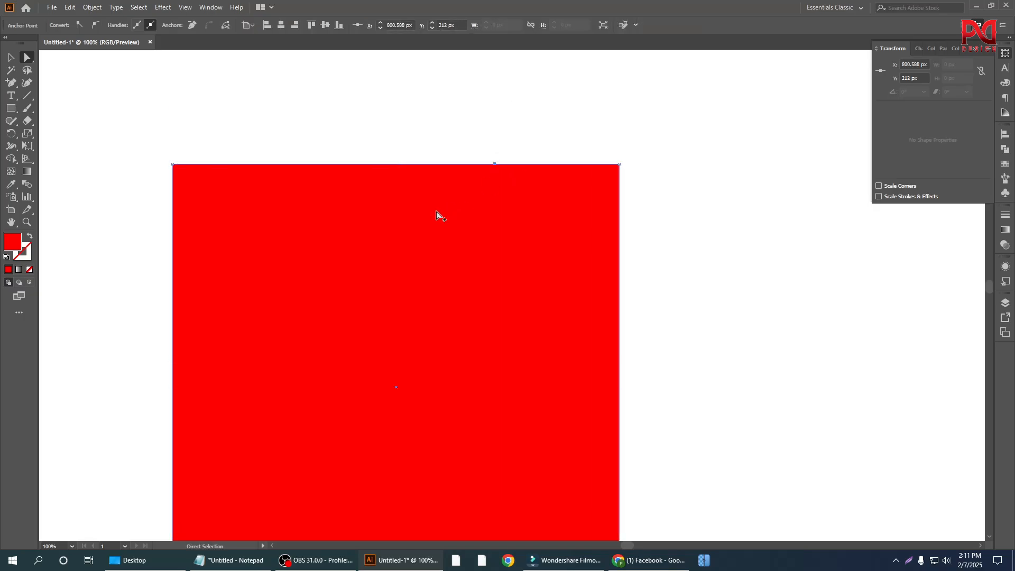
Step: Add two anchor points on the square's left edge, the upper one at about Y 381 px
scroll(436, 215, down, 1)
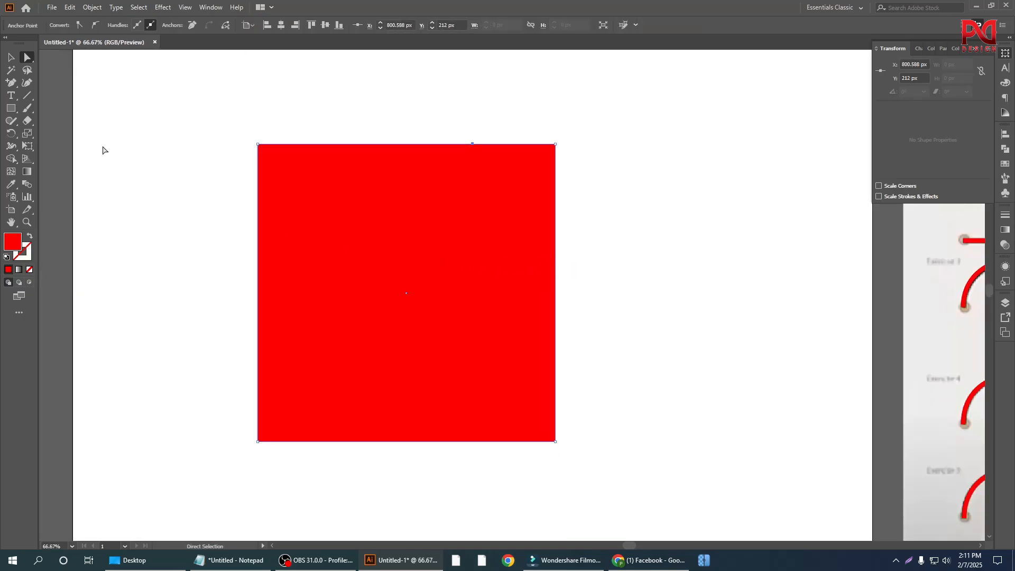
drag(204, 138, 582, 402)
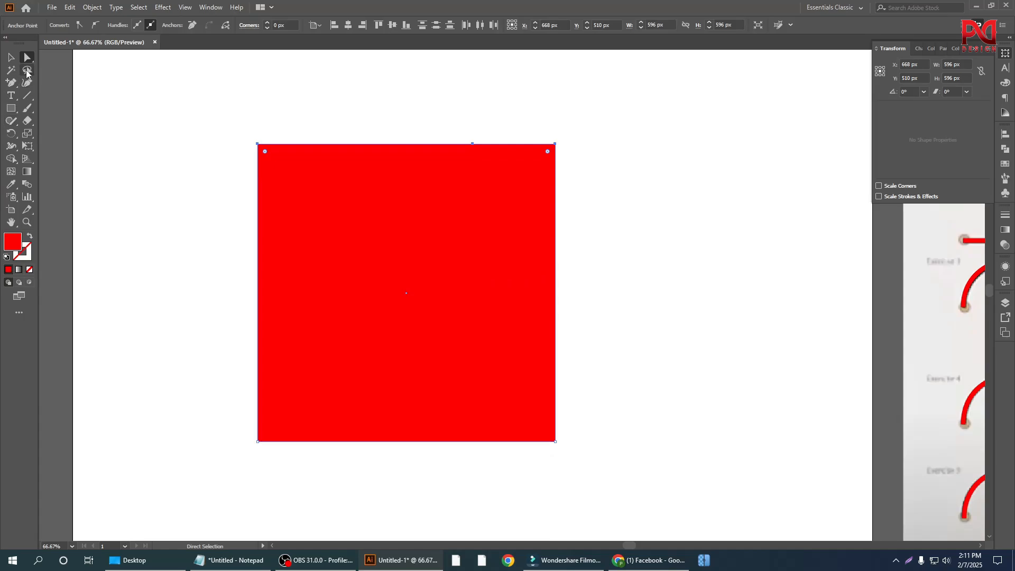
drag(11, 83, 41, 95)
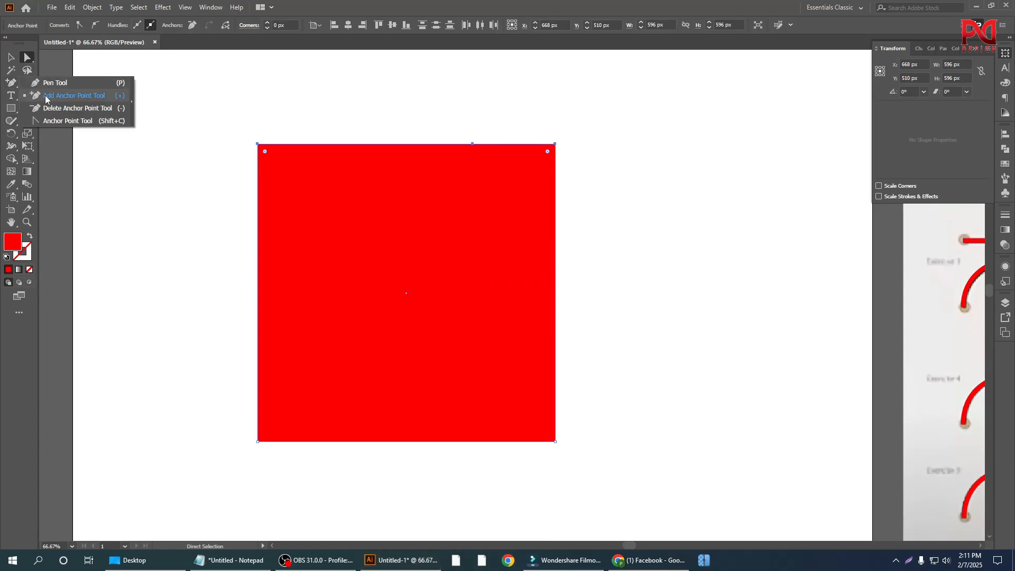
click(45, 99)
scroll(275, 259, down, 1)
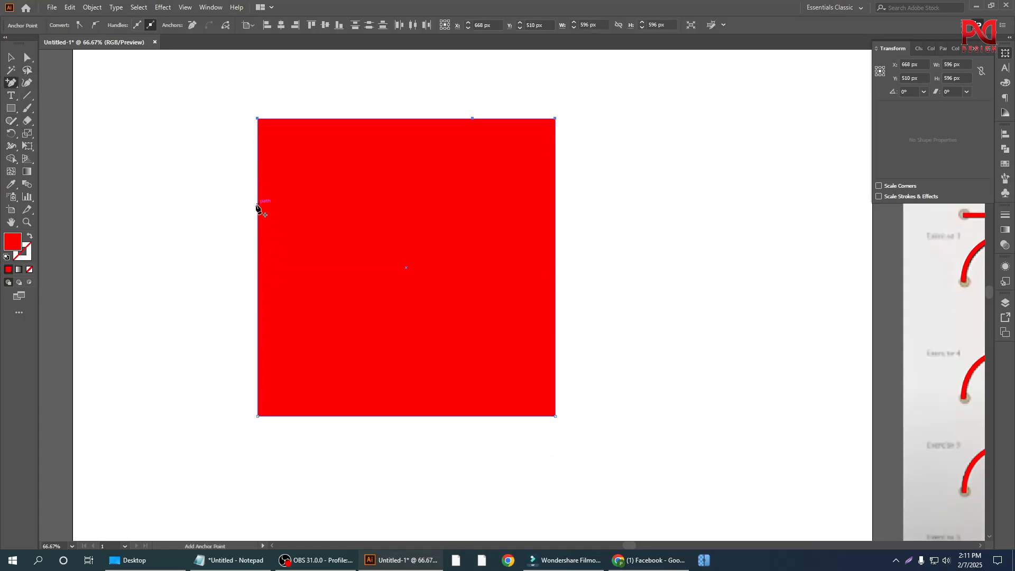
click(257, 203)
scroll(270, 329, down, 1)
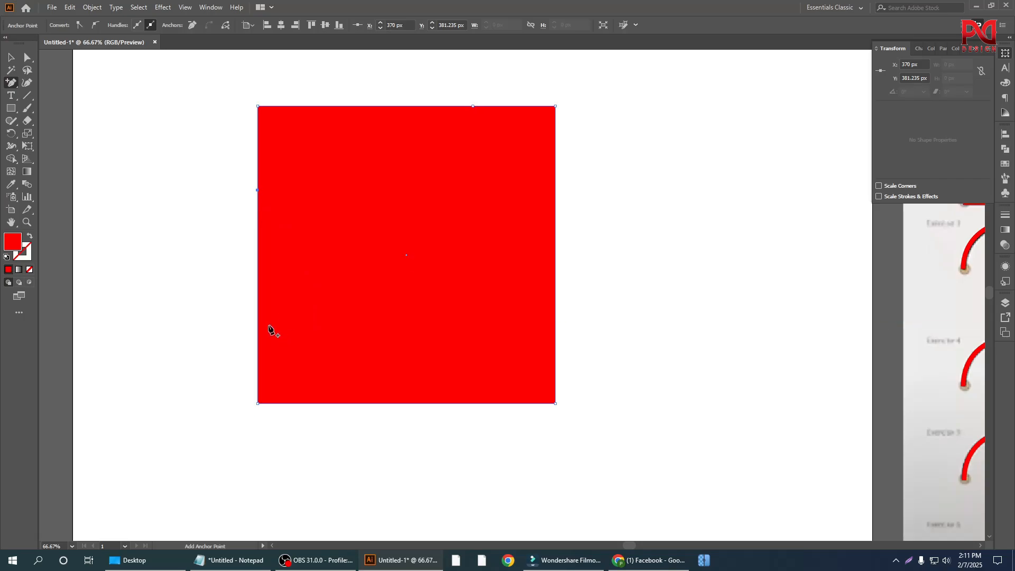
click(258, 324)
Step: Add two anchor points on the square's right edge, the lower at about Y 699 px, and select the whole square
click(555, 302)
click(555, 349)
click(10, 56)
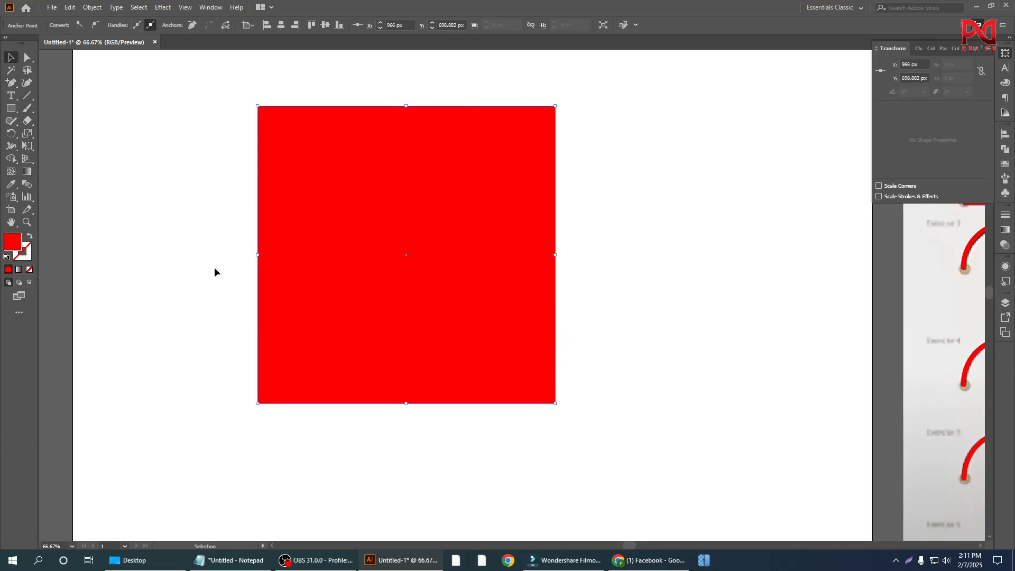
click(296, 279)
alt+scroll(296, 279, down, 1)
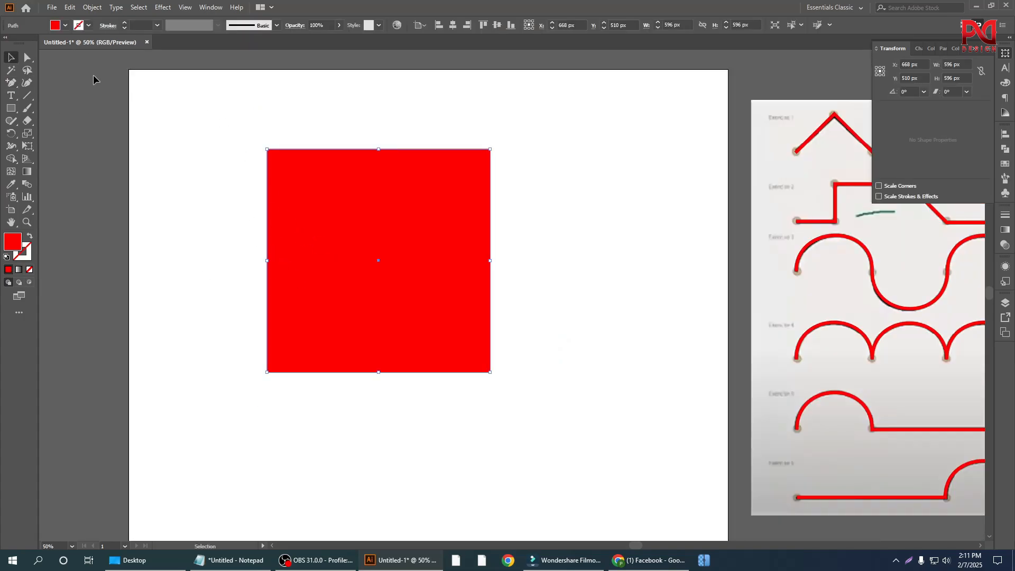
Step: Pull the square's lower-left added anchor to X 250, Y 639 px, the upper-right one to X 1161, Y 510 px, and the top one to X 648, Y 118 px
click(28, 56)
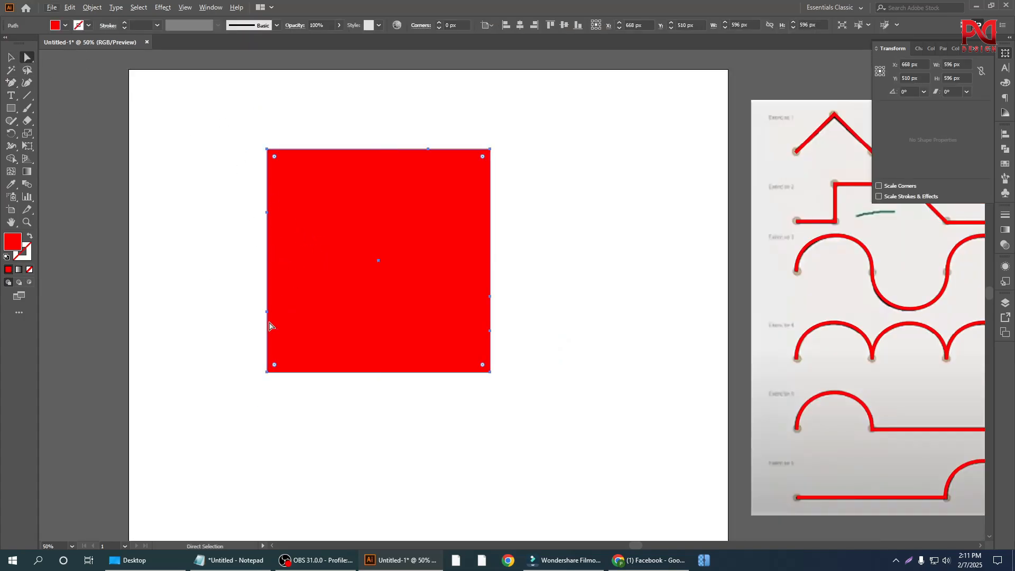
drag(268, 317, 222, 308)
key(ctrl+z)
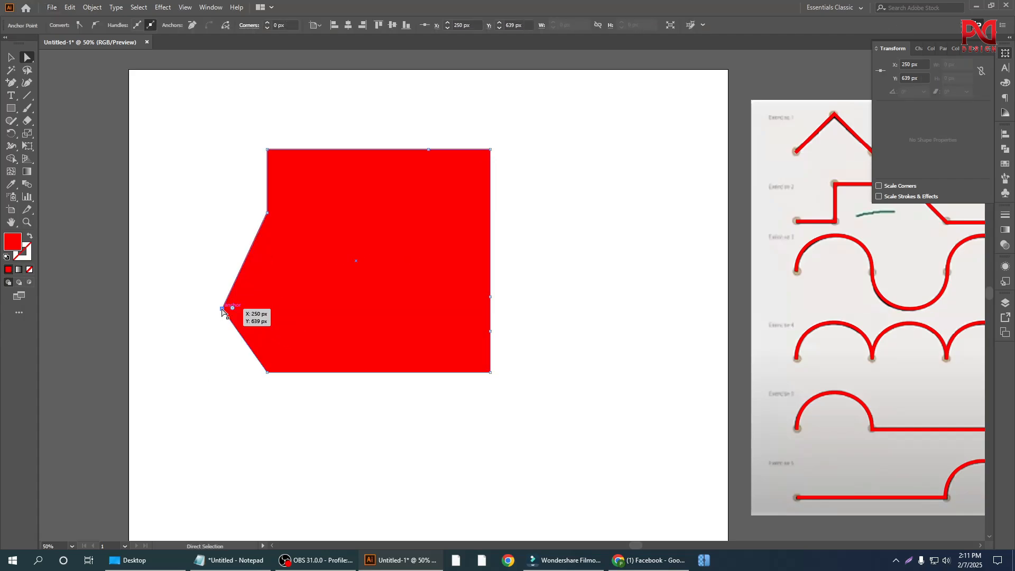
drag(527, 252, 563, 259)
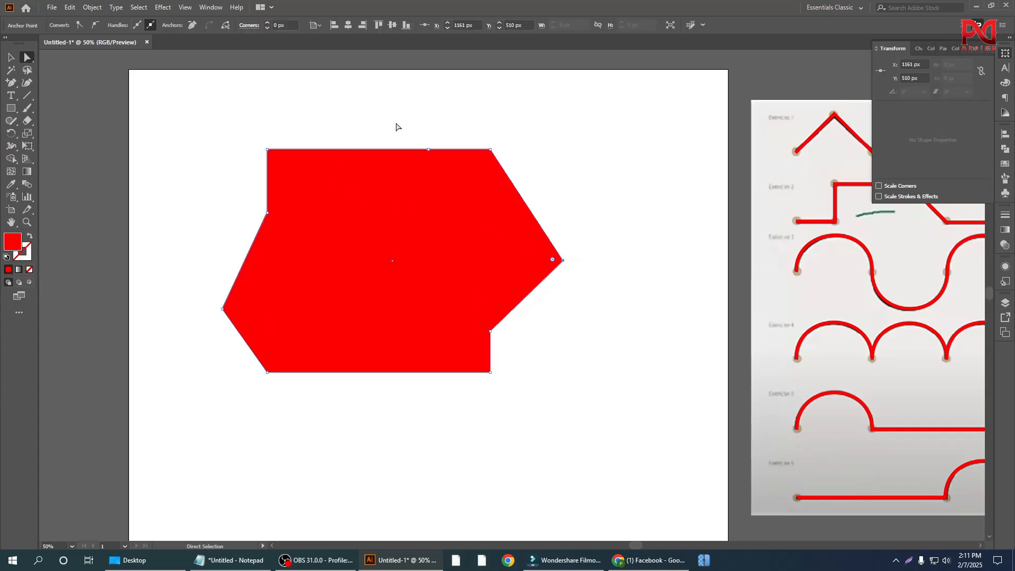
drag(397, 127, 455, 186)
drag(429, 149, 371, 113)
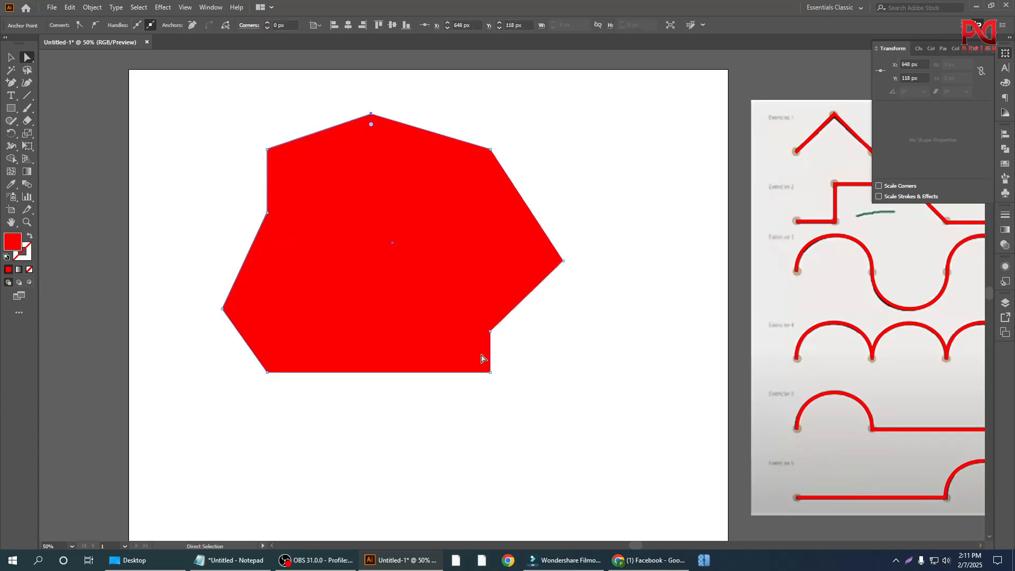
Step: Try moving the whole reshaped polygon down to the right, undo the move, and deselect it
drag(365, 351, 455, 413)
key(ctrl+z)
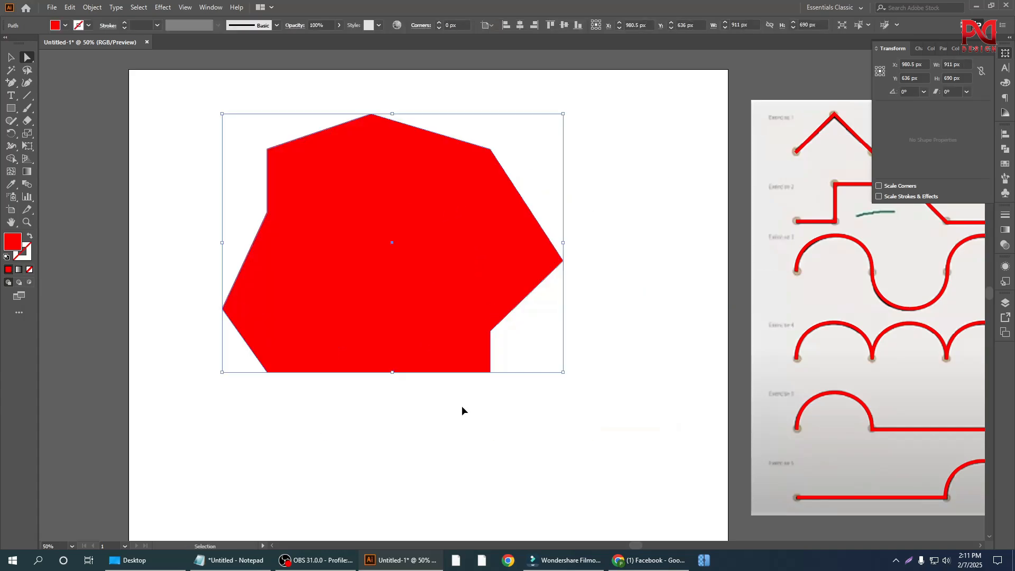
drag(353, 422, 427, 362)
click(421, 390)
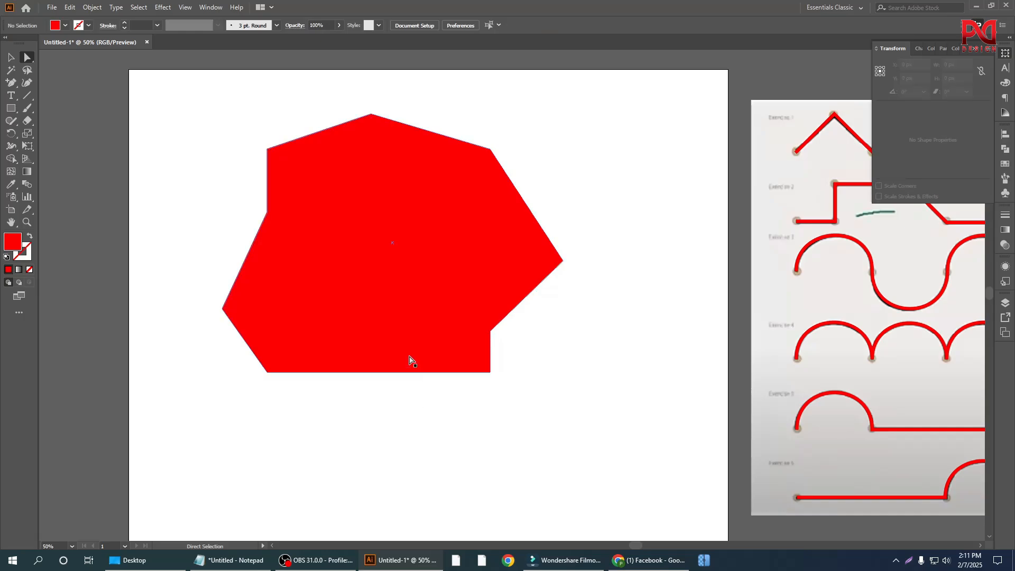
Step: Select the entire reshaped red polygon and delete it from the artboard
scroll(439, 342, down, 1)
scroll(426, 323, up, 1)
scroll(426, 338, up, 2)
scroll(428, 349, down, 1)
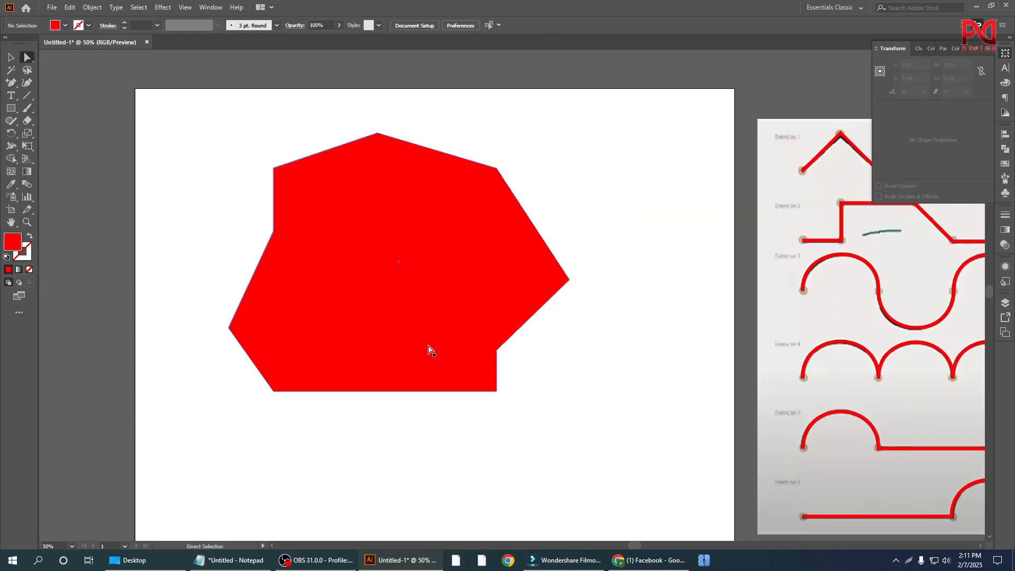
scroll(410, 320, down, 1)
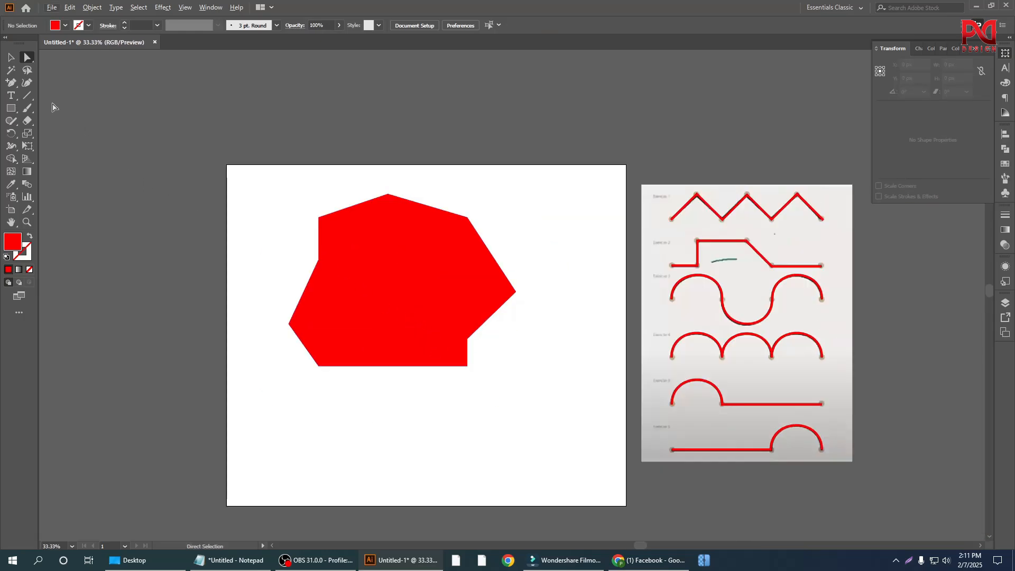
click(11, 57)
drag(279, 199, 544, 407)
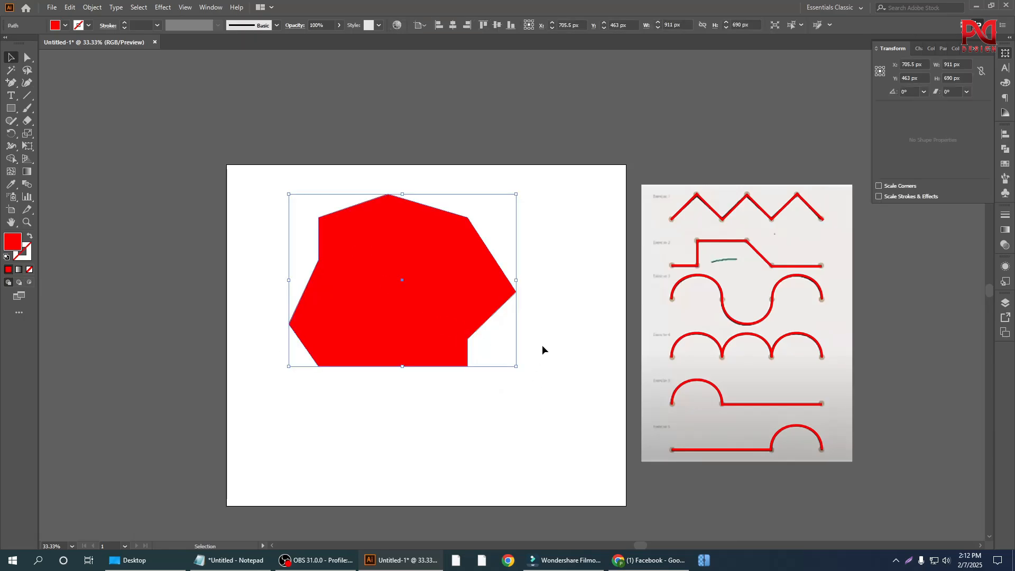
key(Delete)
Step: Draw a red circle about 560 px in diameter near the middle of the artboard with the Ellipse tool
scroll(423, 349, up, 1)
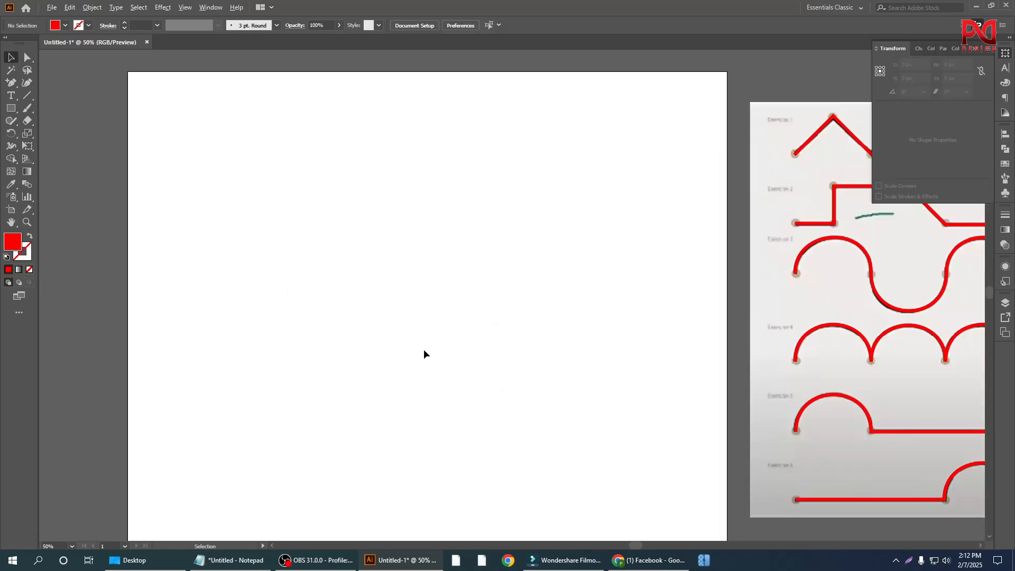
scroll(426, 322, down, 1)
scroll(384, 300, down, 1)
scroll(406, 304, down, 2)
scroll(407, 306, up, 1)
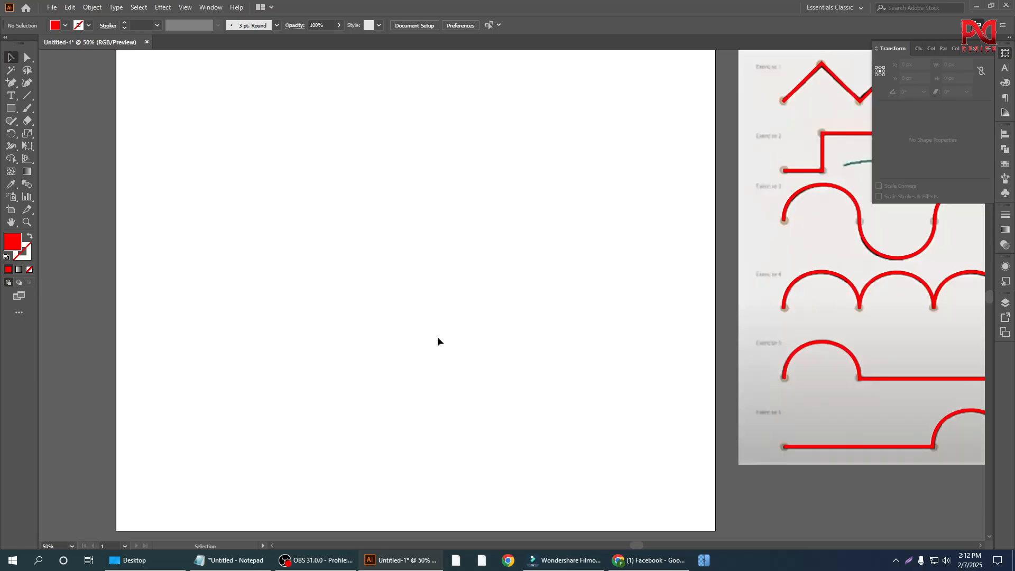
right_click(9, 110)
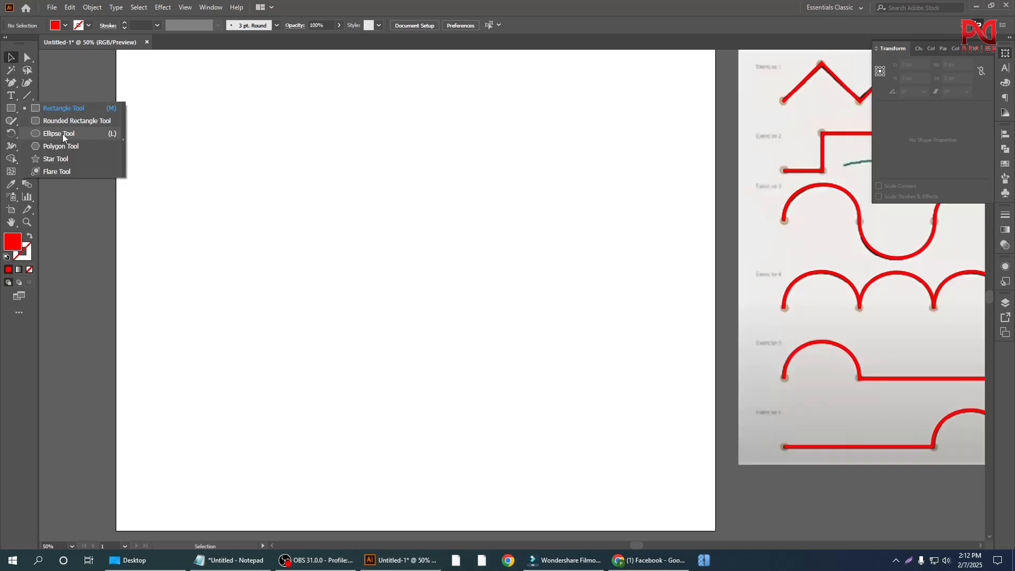
click(63, 134)
drag(420, 242, 527, 347)
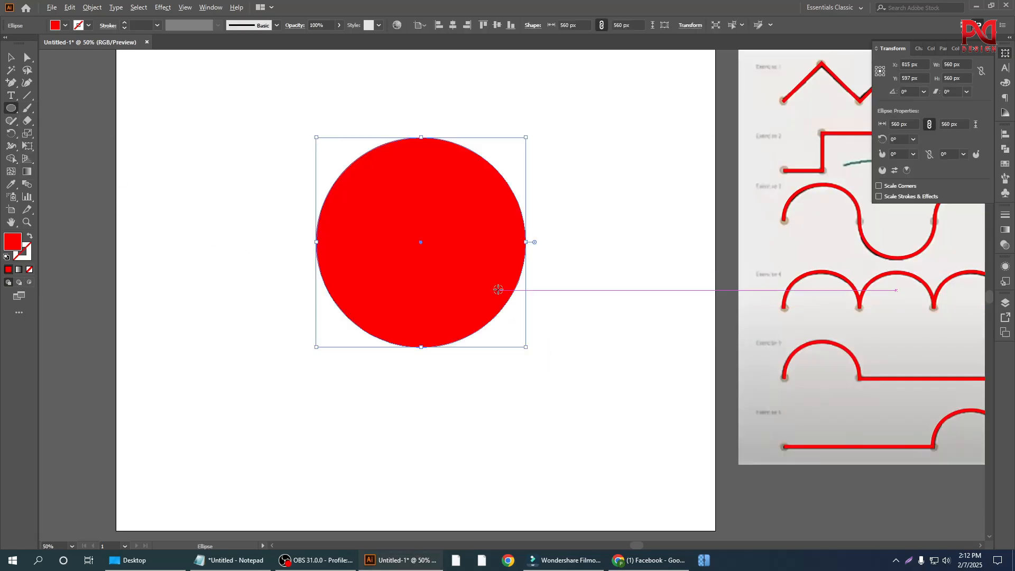
scroll(494, 288, up, 1)
scroll(488, 309, up, 1)
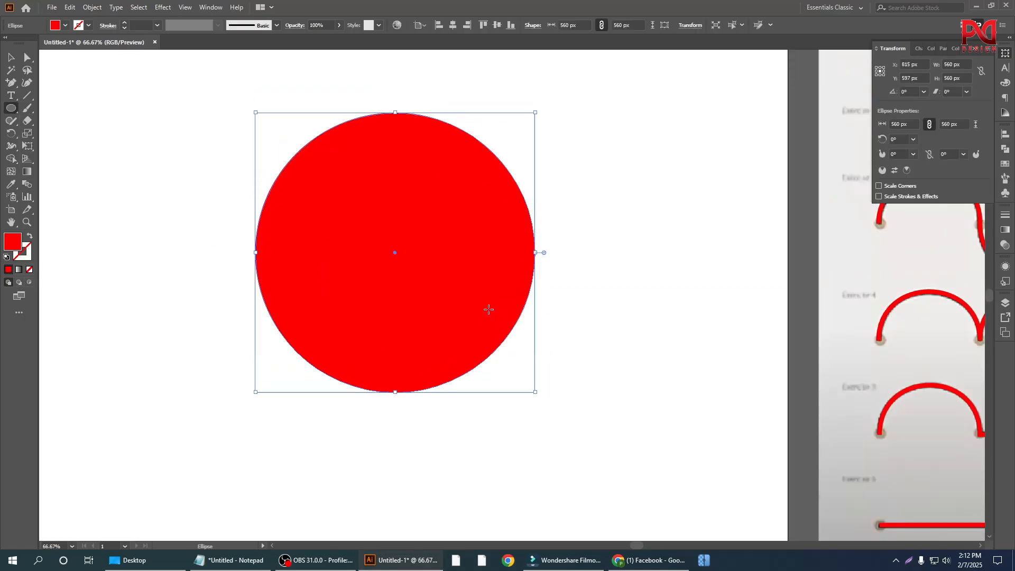
Step: Add one anchor point in each of the circle's four quadrants with the Add Anchor Point tool, and select the whole circle
right_click(11, 82)
click(59, 93)
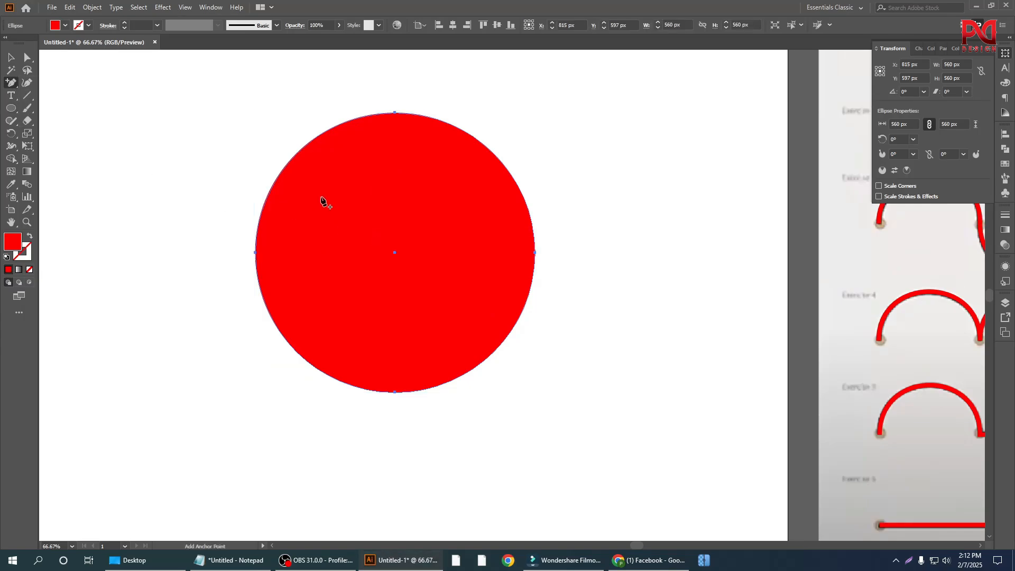
click(286, 166)
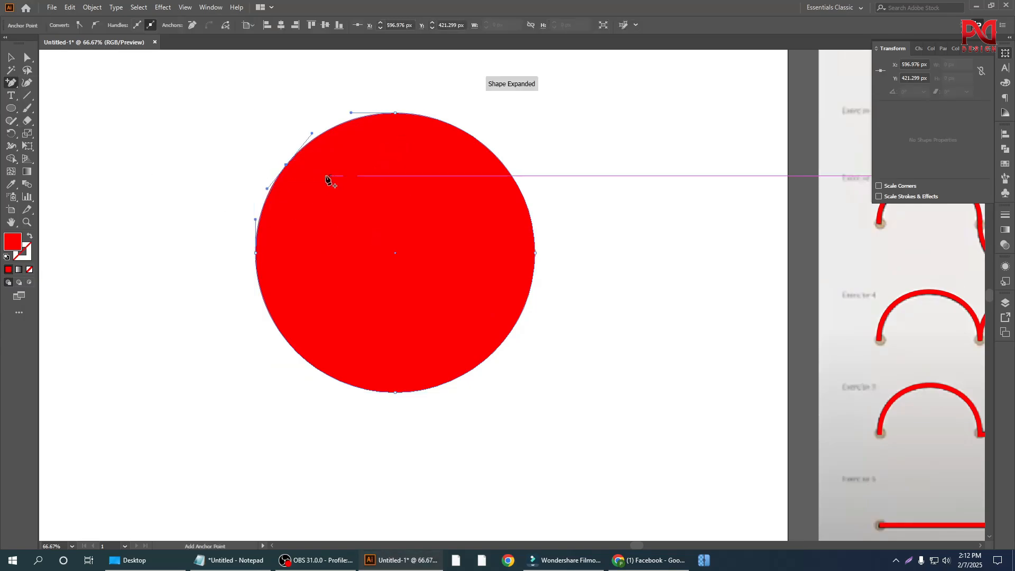
click(514, 180)
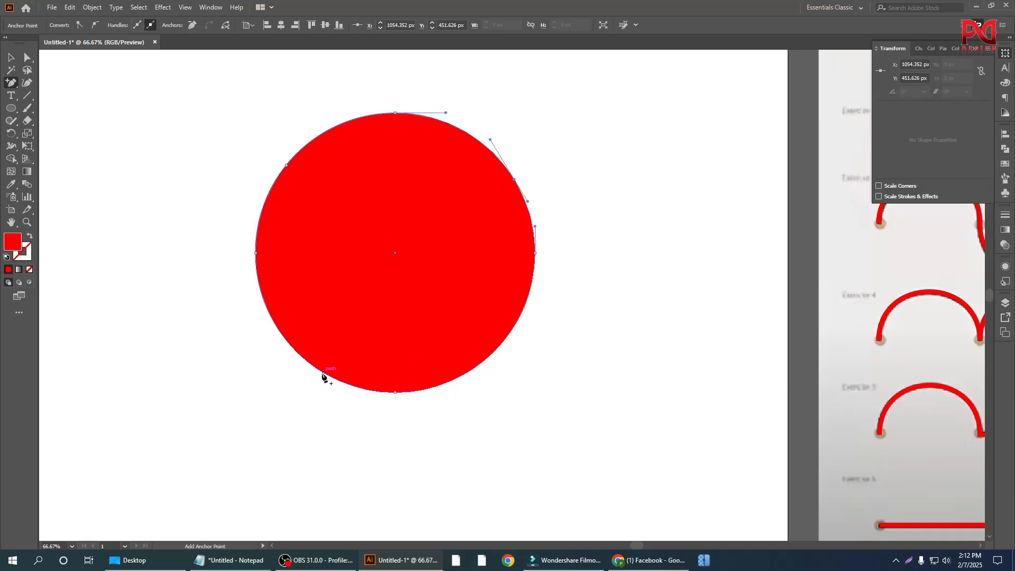
click(323, 372)
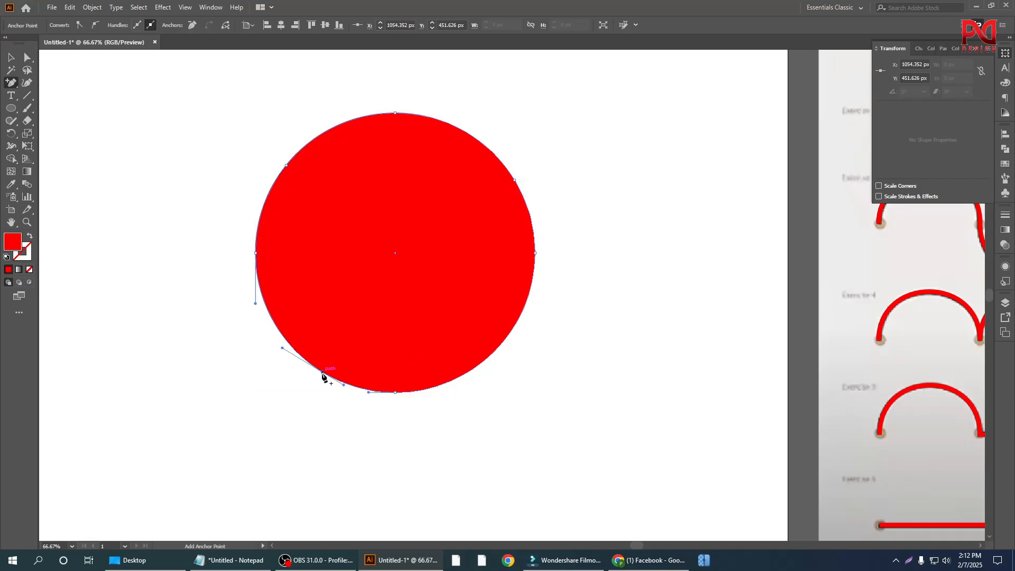
click(486, 360)
key(v)
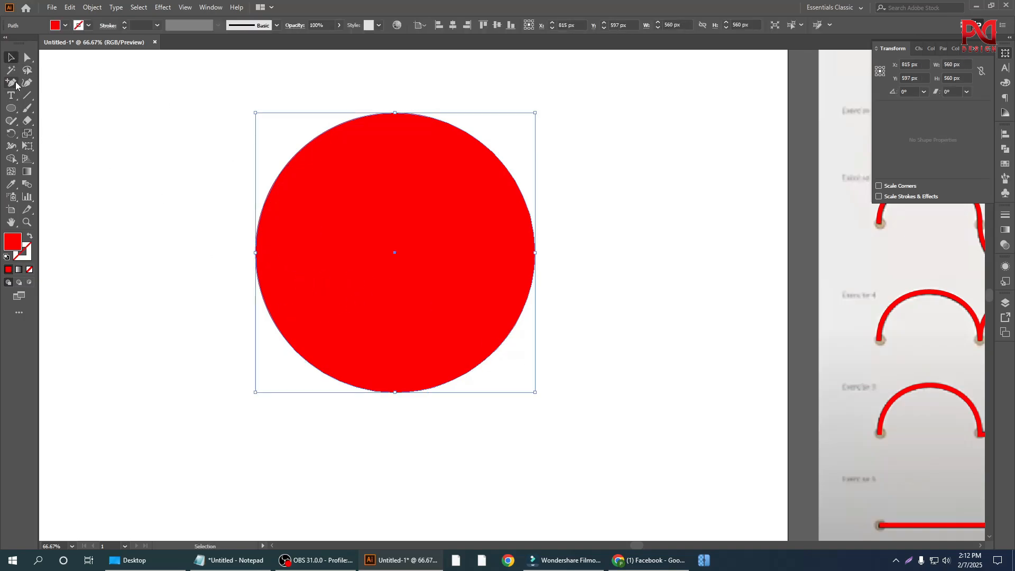
Step: Pull the circle's upper-left added anchor point outward to X 433, Y 394 px and its lower-left one outward with Direct Selection
right_click(12, 83)
right_click(28, 58)
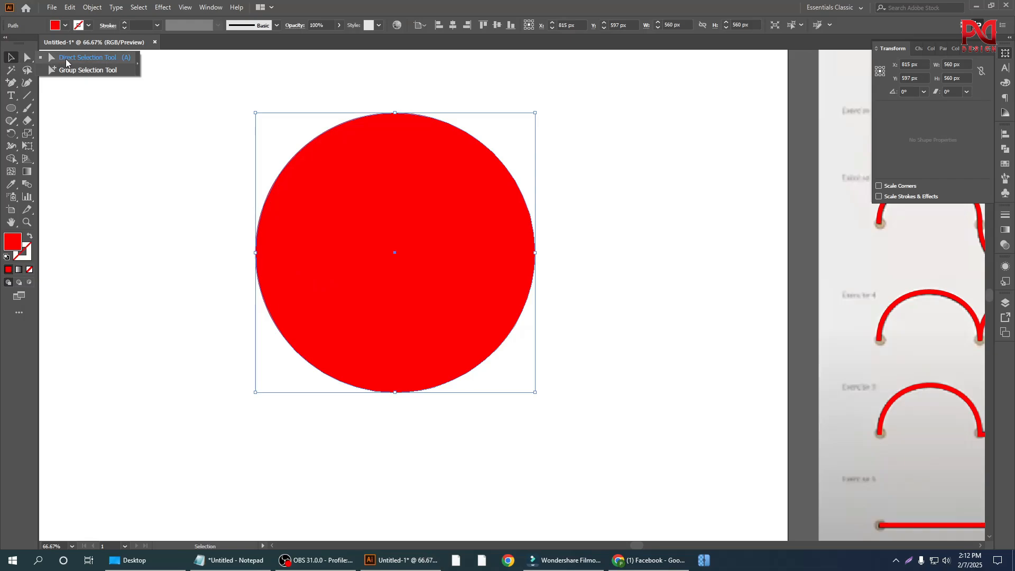
click(66, 60)
drag(286, 165, 204, 152)
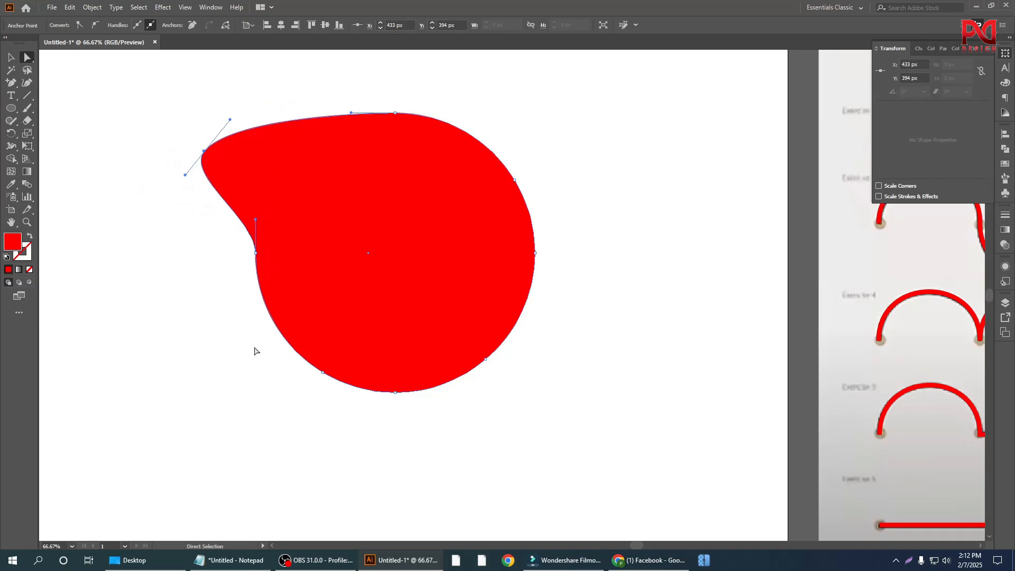
drag(258, 340, 236, 391)
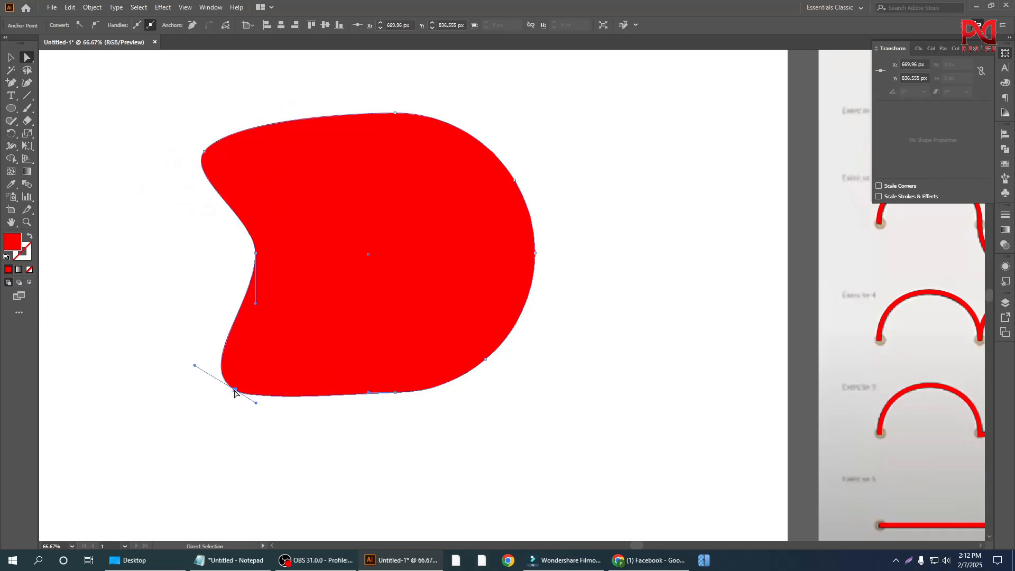
Step: Pull the lower-right added anchor outward, the upper-right one inward to X 862, Y 471 px, and the circle's top anchor to X 744, Y 450 px
drag(514, 358, 549, 334)
drag(545, 158, 418, 194)
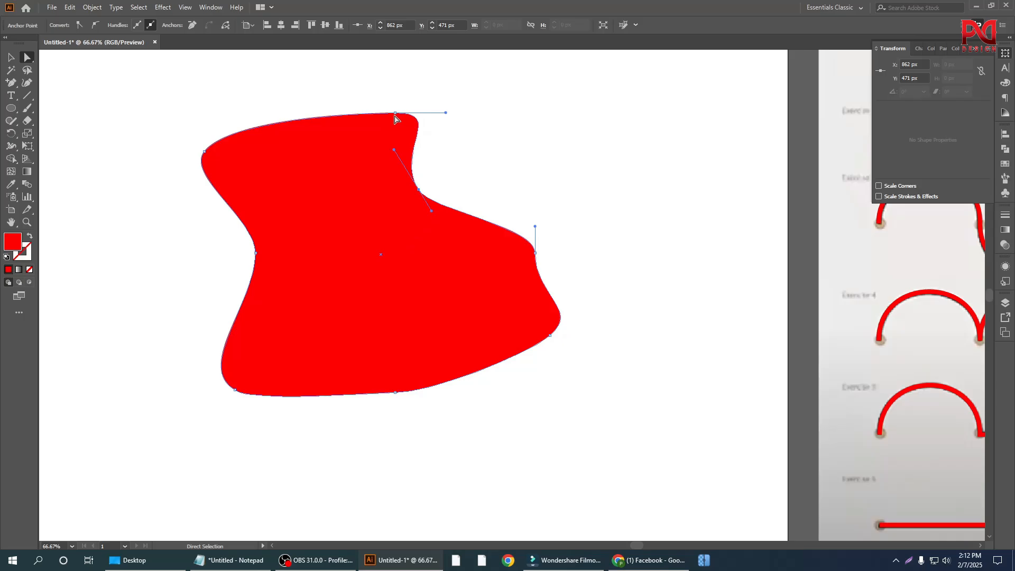
drag(395, 114, 355, 188)
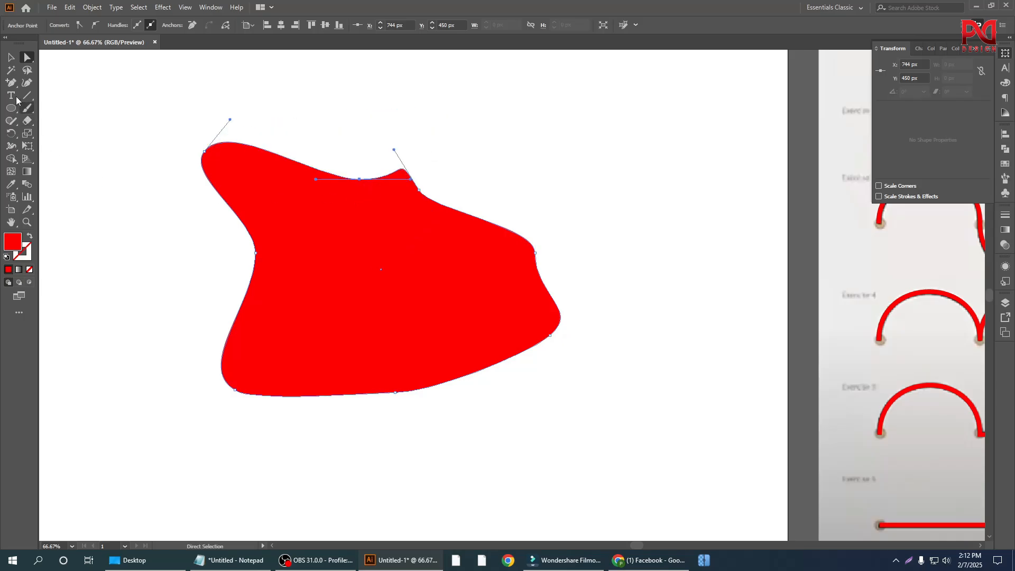
Step: Select the whole distorted circle and delete it from the artboard
click(11, 56)
click(170, 233)
scroll(344, 322, down, 1)
drag(237, 215, 566, 436)
key(Delete)
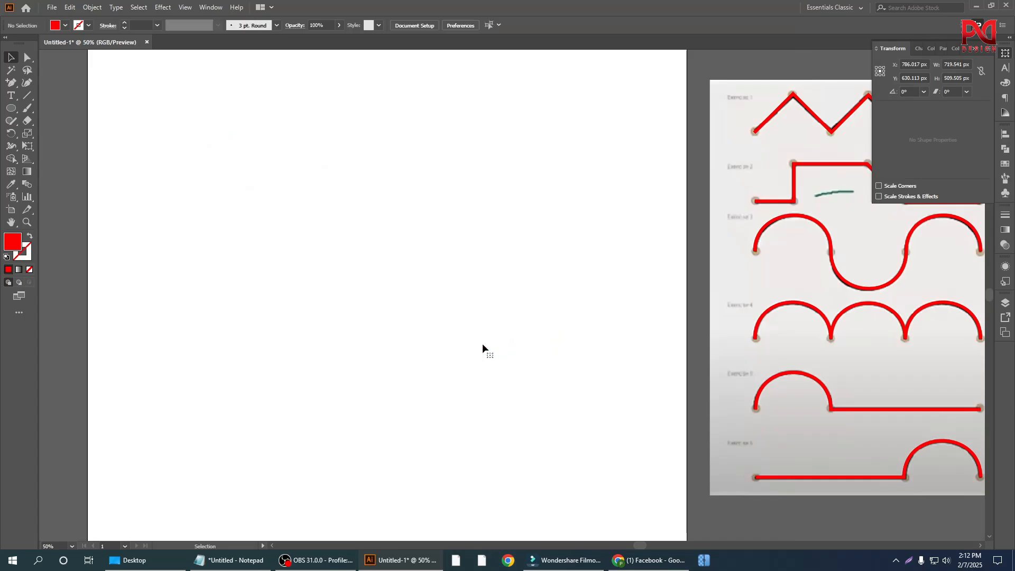
scroll(391, 331, down, 2)
scroll(411, 370, up, 2)
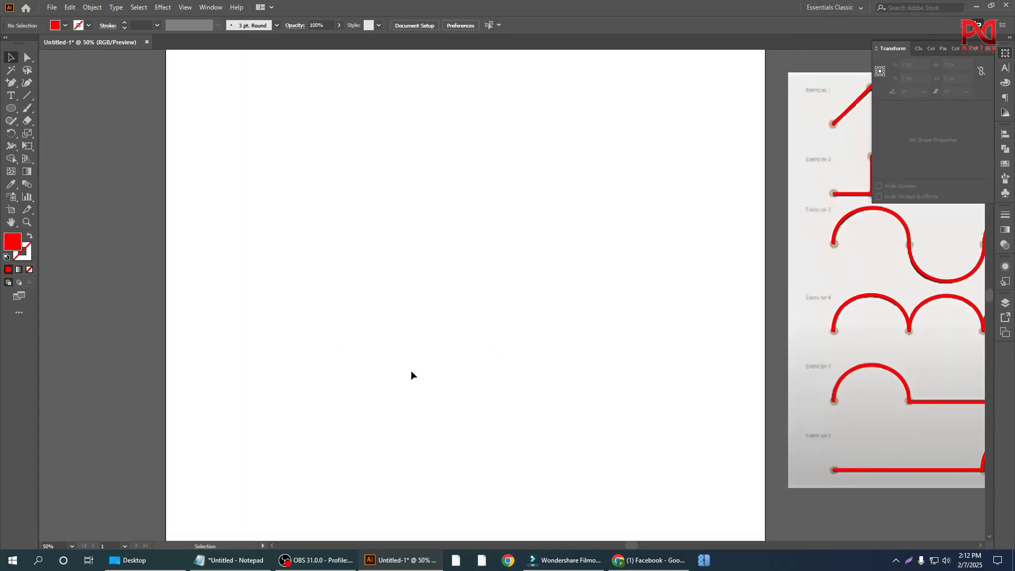
scroll(308, 335, down, 1)
scroll(407, 329, up, 1)
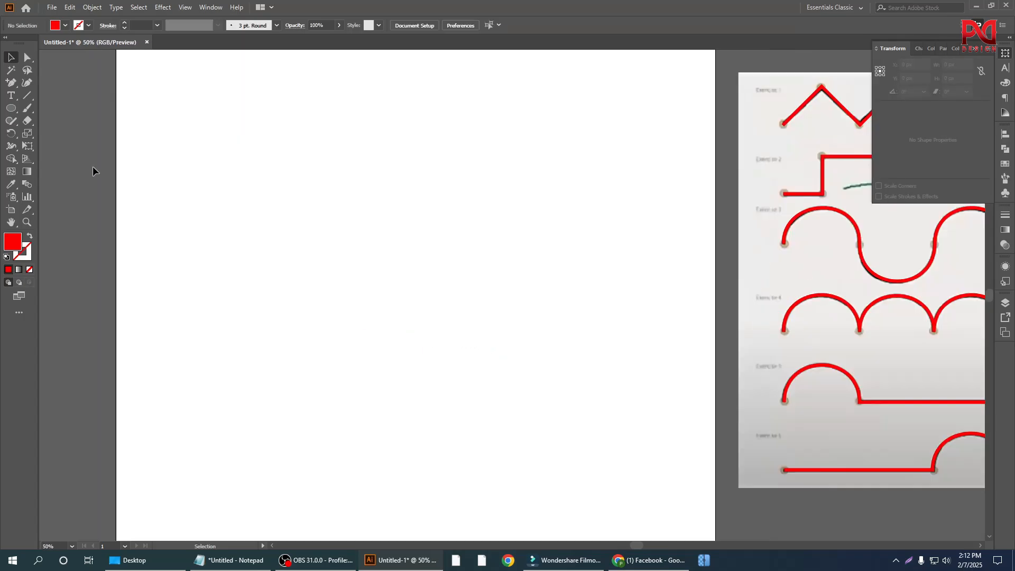
right_click(8, 83)
scroll(398, 274, down, 1)
scroll(464, 358, up, 1)
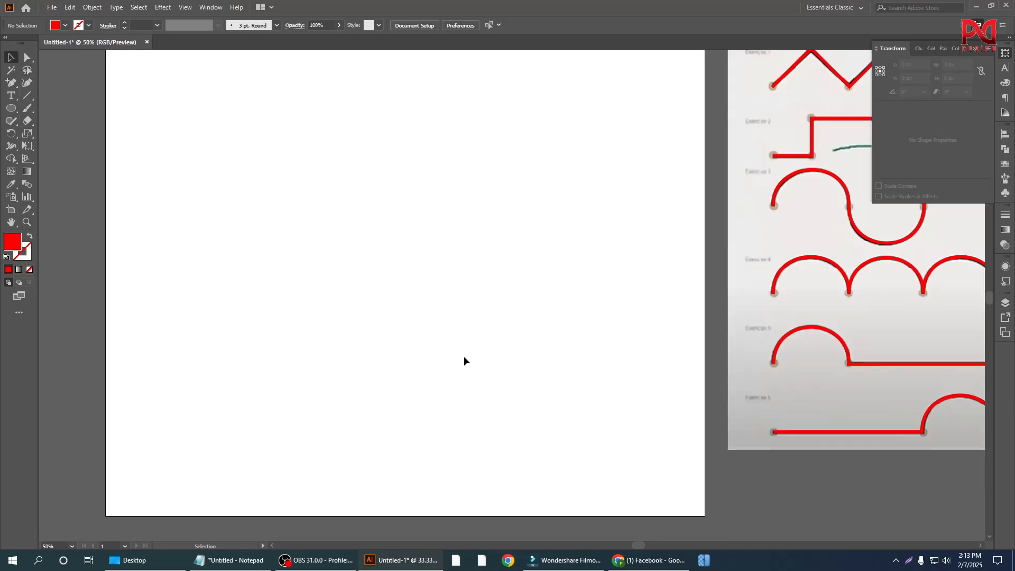
Step: Draw a red square about 740 px on each side on the empty artboard with the Rectangle tool
click(10, 108)
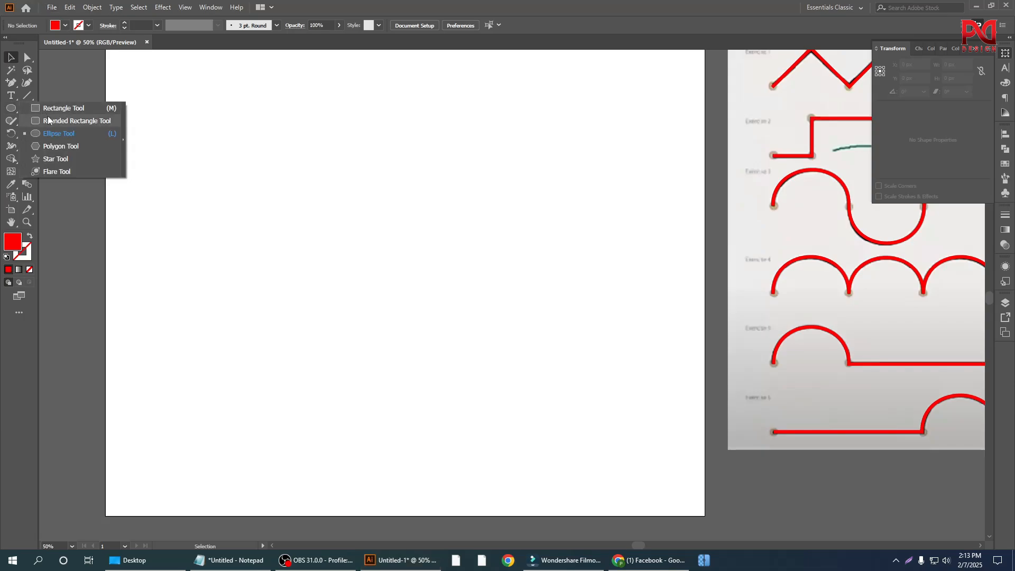
click(59, 108)
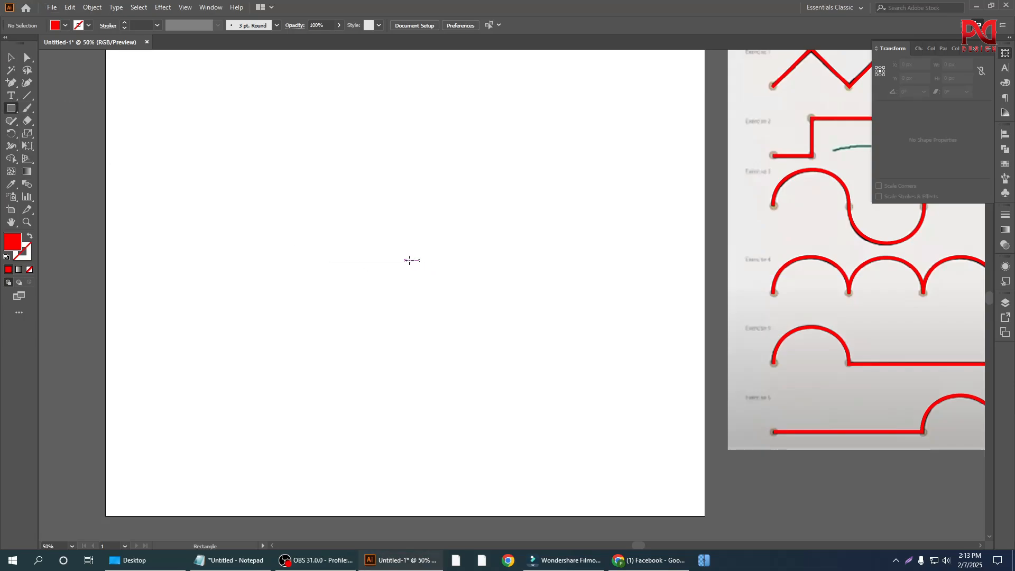
drag(381, 224, 516, 363)
scroll(310, 390, up, 1)
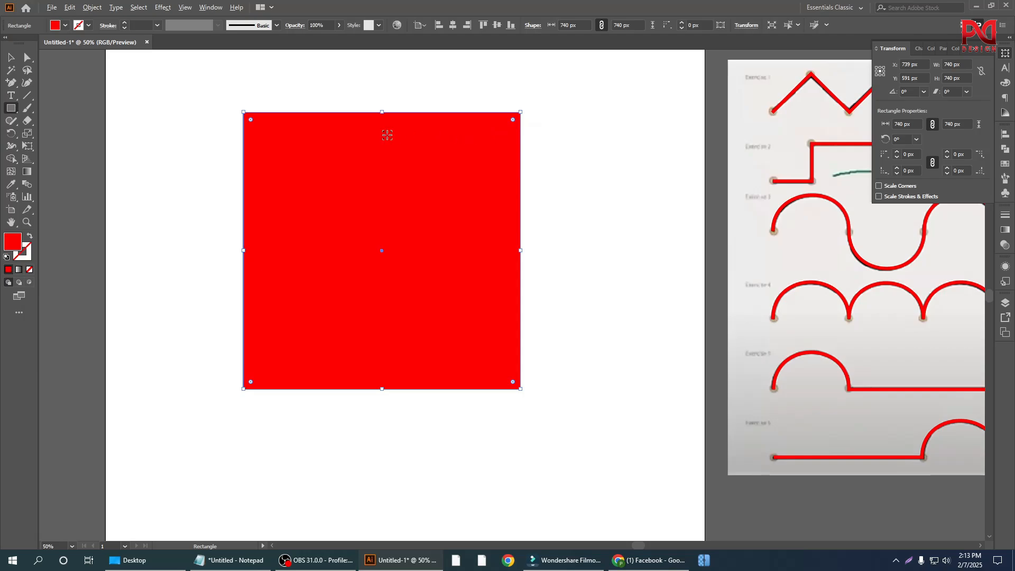
scroll(386, 135, up, 1)
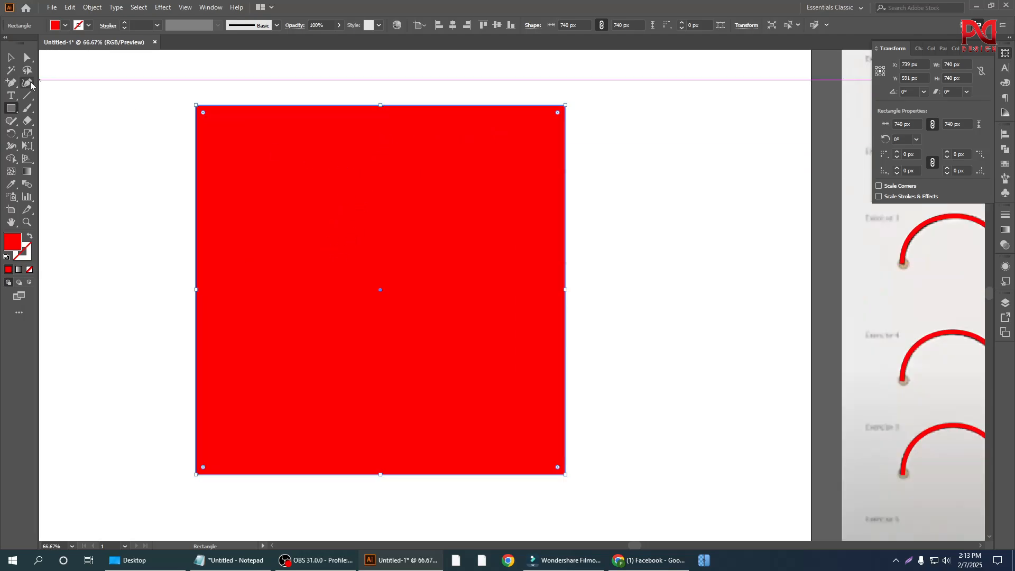
Step: Remove the square's top-left corner point with the Delete Anchor Point tool
right_click(11, 82)
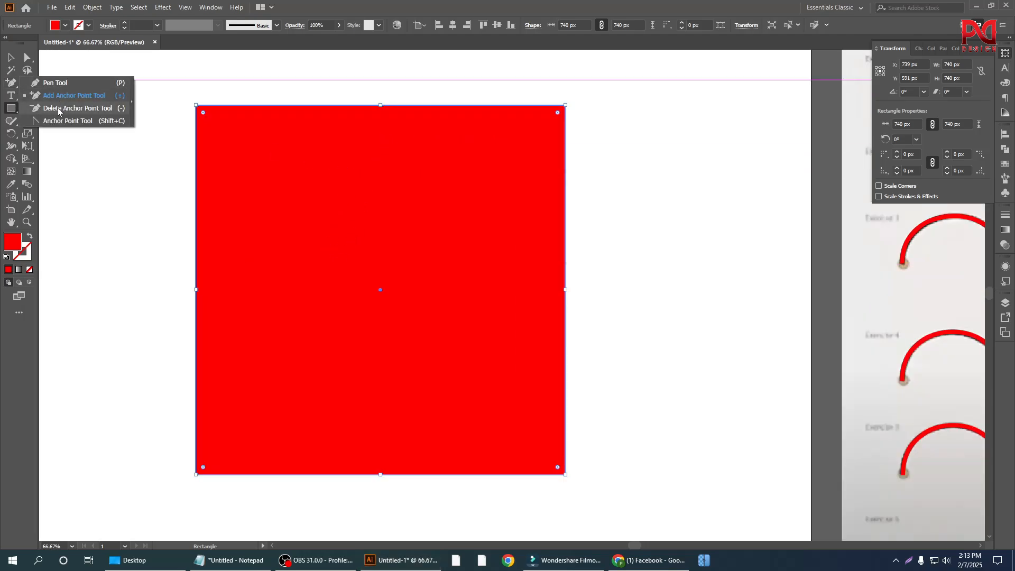
click(58, 108)
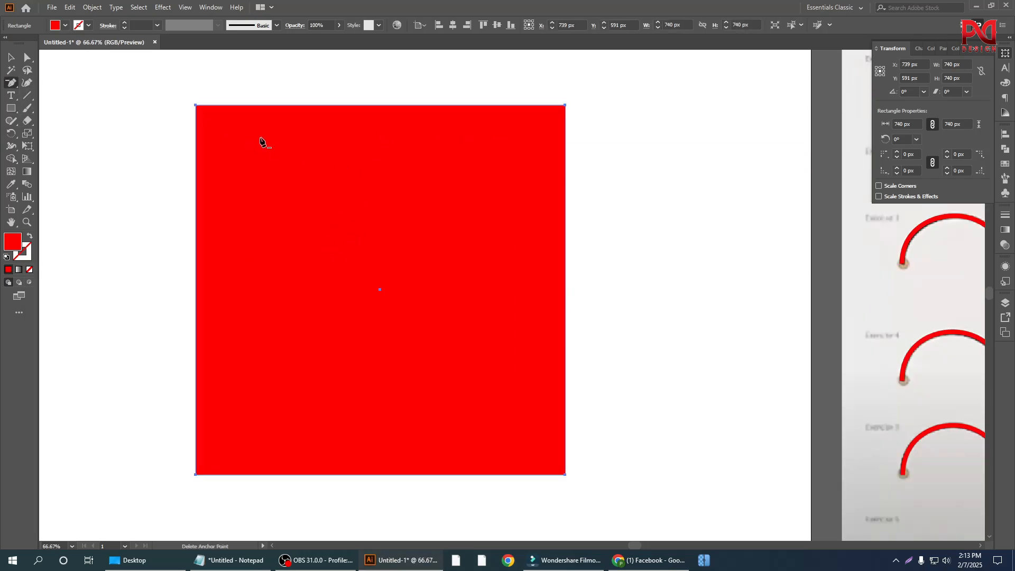
click(196, 105)
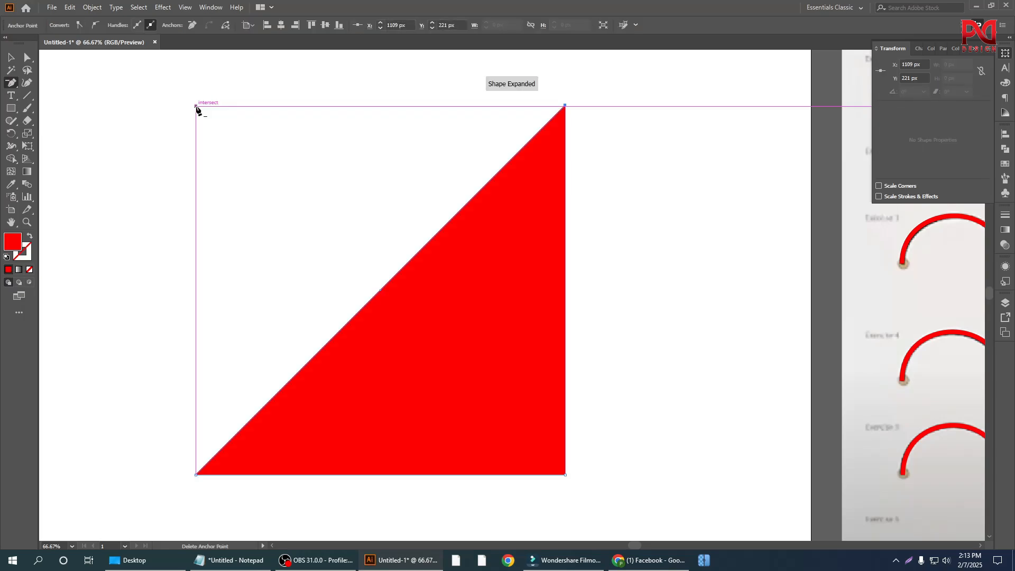
Step: Undo the top-left corner's removal and try removing the square's top-right corner point with the Delete Anchor Point tool instead
key(ctrl+z)
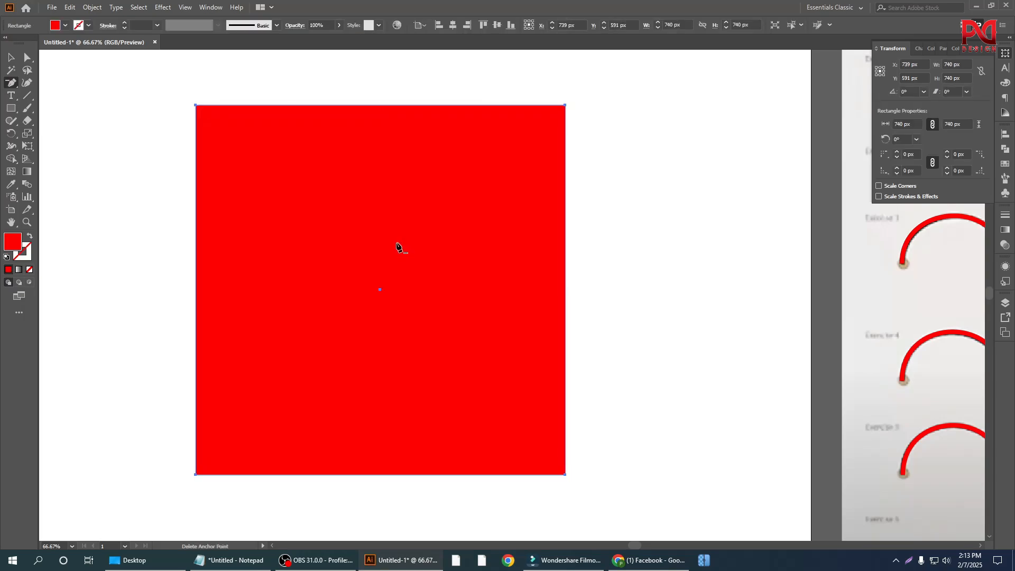
scroll(398, 247, up, 1)
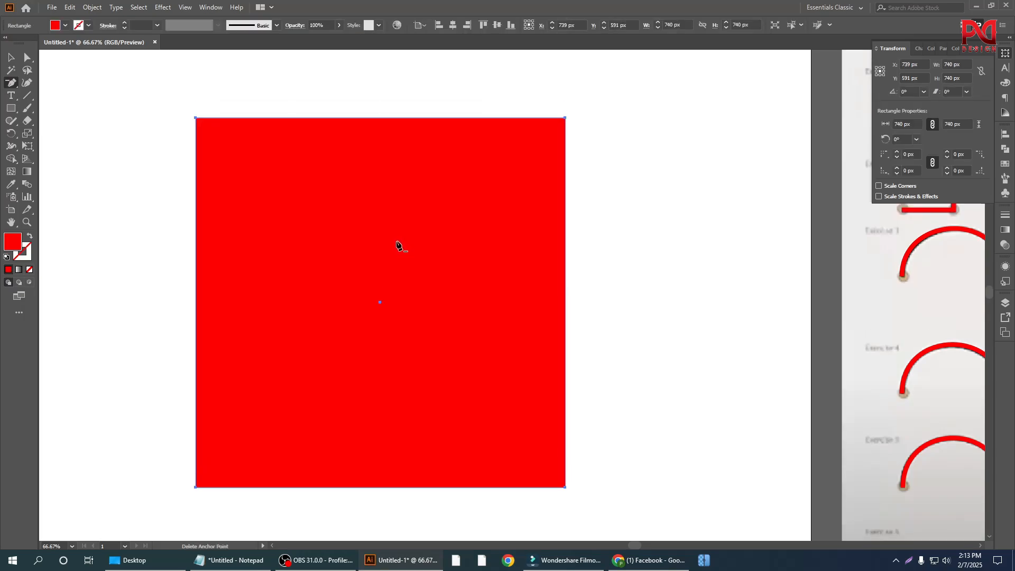
click(565, 117)
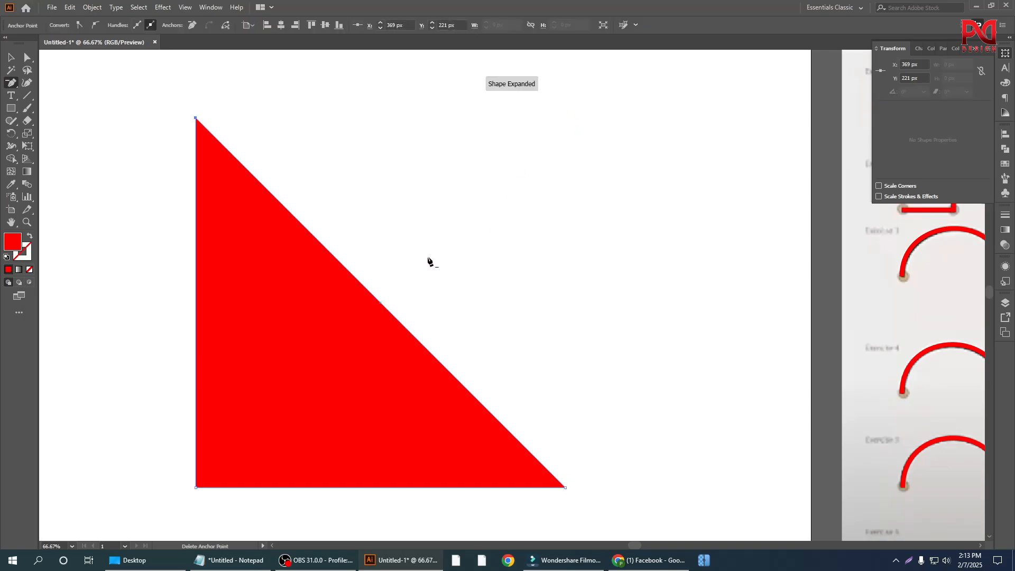
key(ctrl+z)
key(ctrl+minus)
scroll(338, 247, down, 1)
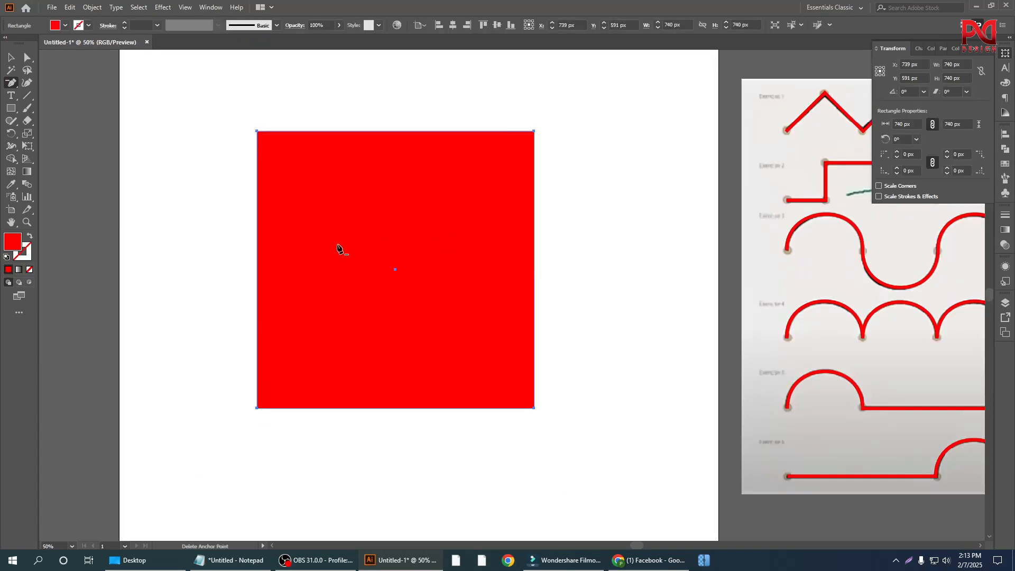
scroll(362, 302, down, 1)
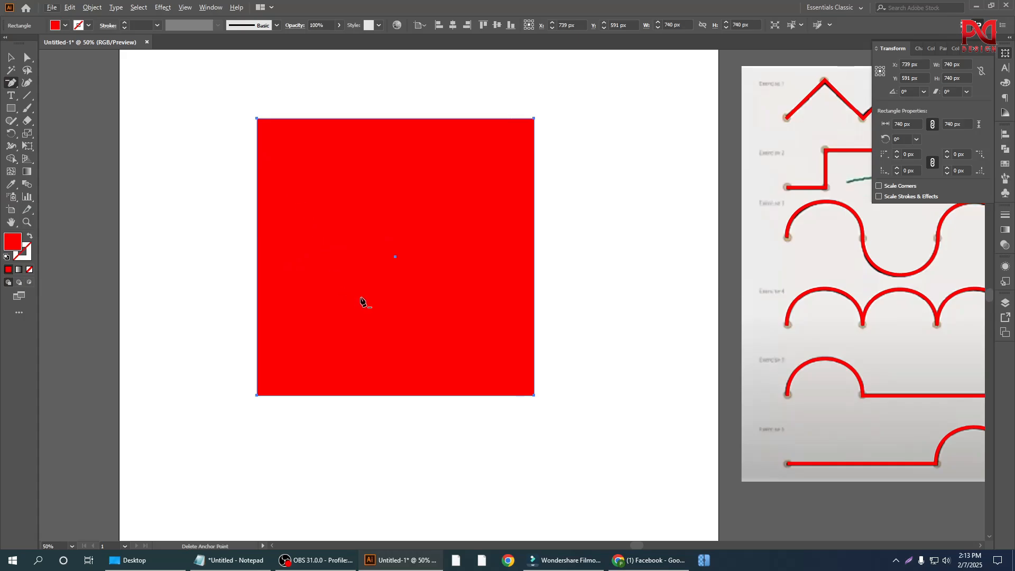
scroll(362, 301, down, 1)
alt+scroll(535, 400, up, 1)
scroll(541, 420, up, 1)
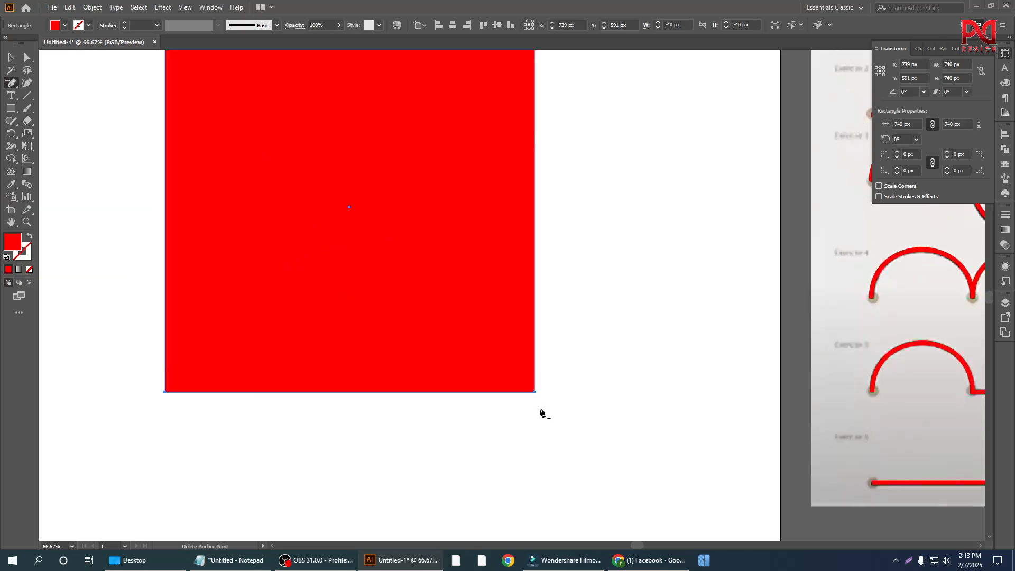
alt+scroll(489, 405, down, 1)
alt+scroll(248, 405, up, 1)
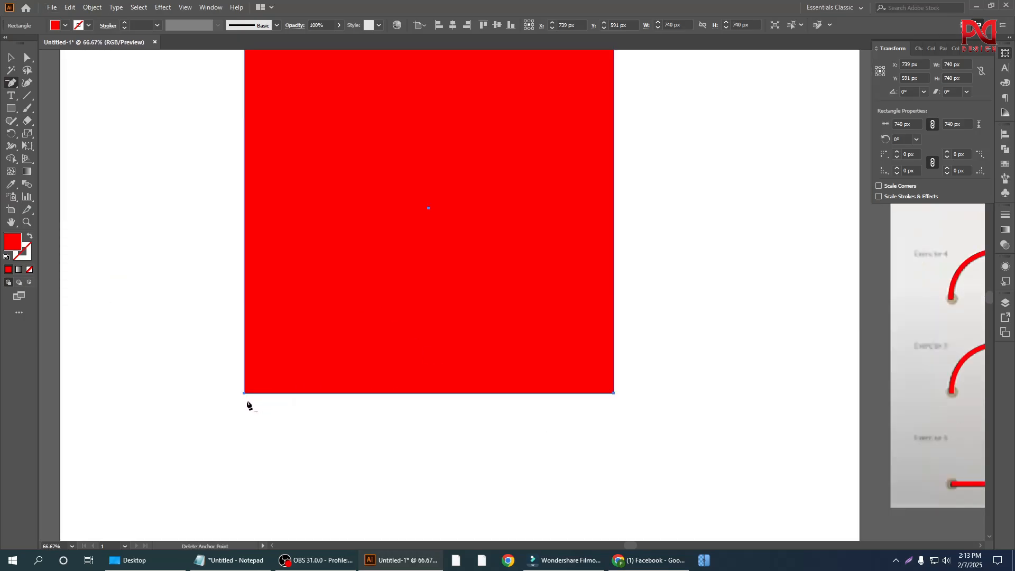
scroll(251, 396, up, 3)
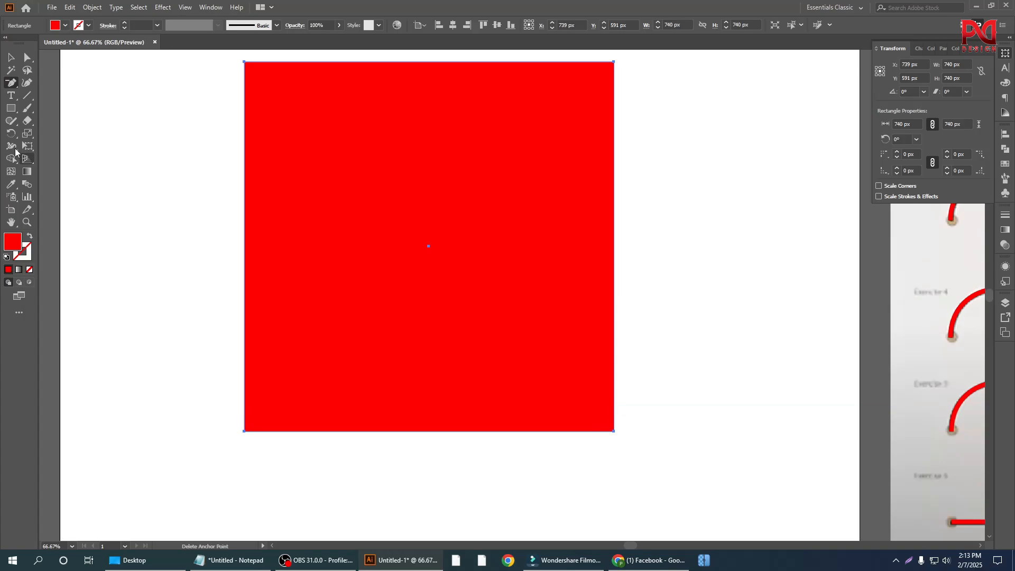
Step: Add anchor points at the middle of the square's left edge and on its top edge at about X 849 px, Y 221 px
click(12, 83)
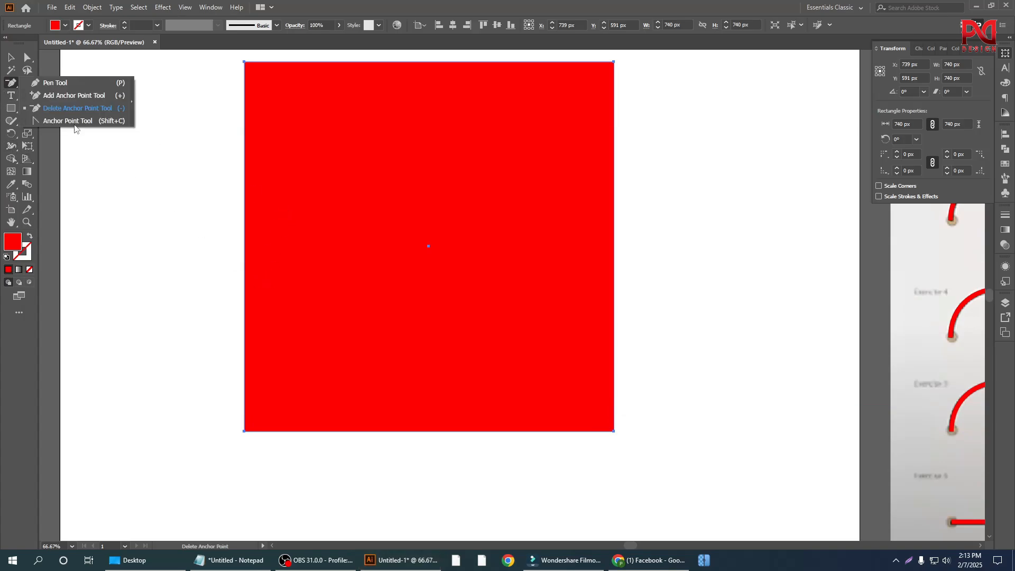
click(70, 95)
click(245, 247)
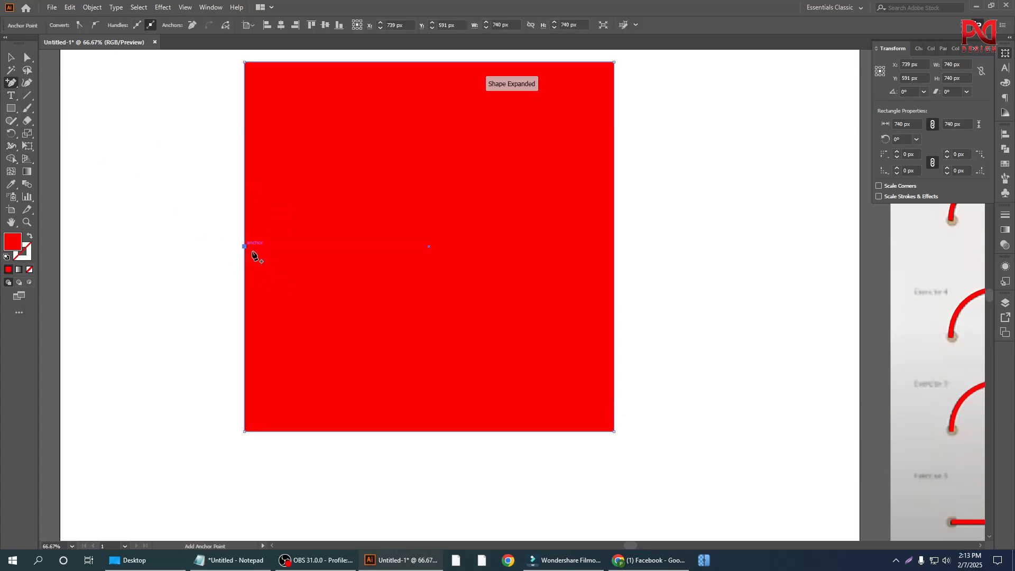
click(484, 62)
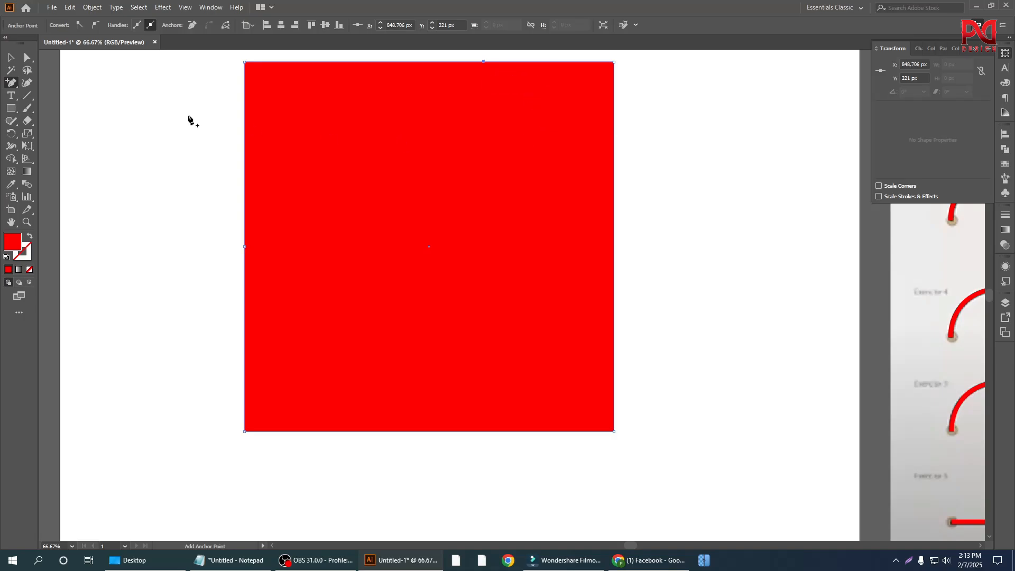
Step: Remove the square's top-left corner point with the Delete Anchor Point tool, leaving the two added points
click(11, 83)
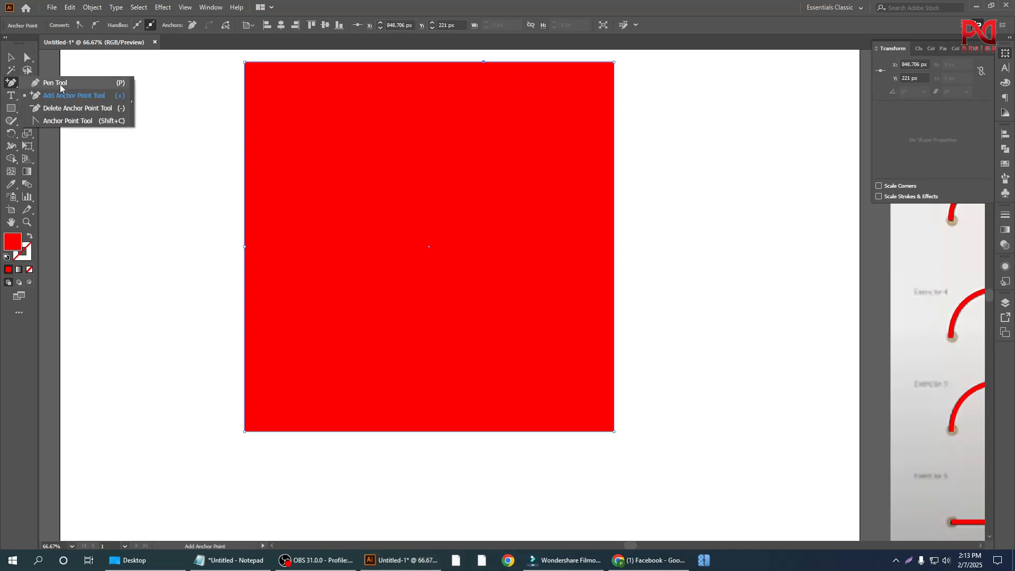
click(60, 85)
click(9, 84)
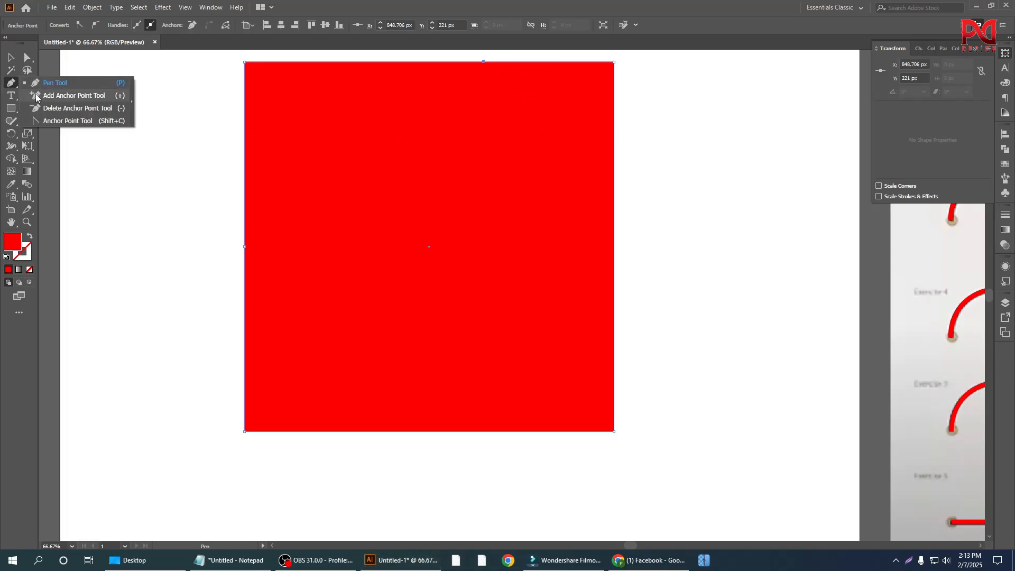
click(47, 110)
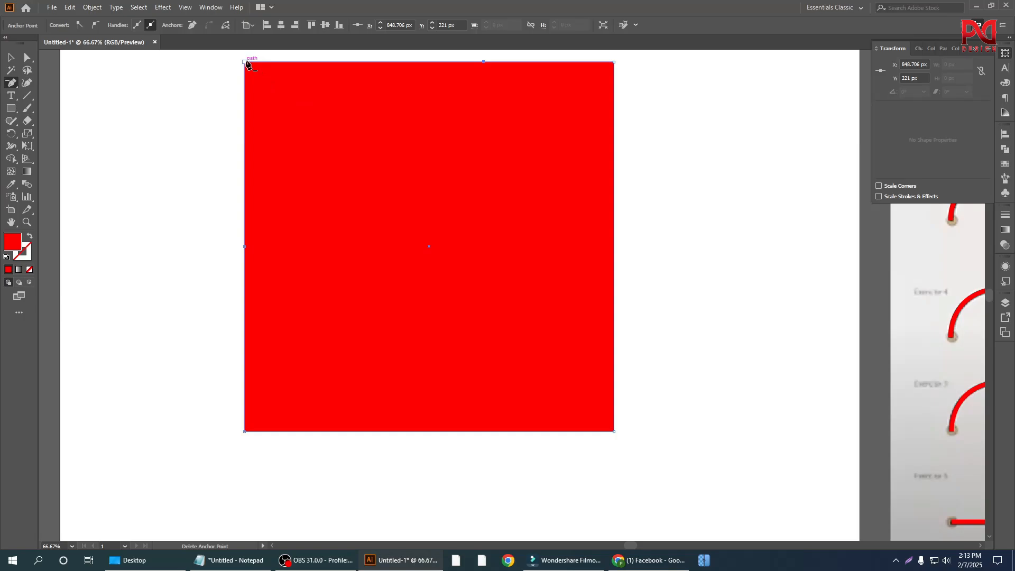
click(245, 62)
scroll(521, 217, up, 3)
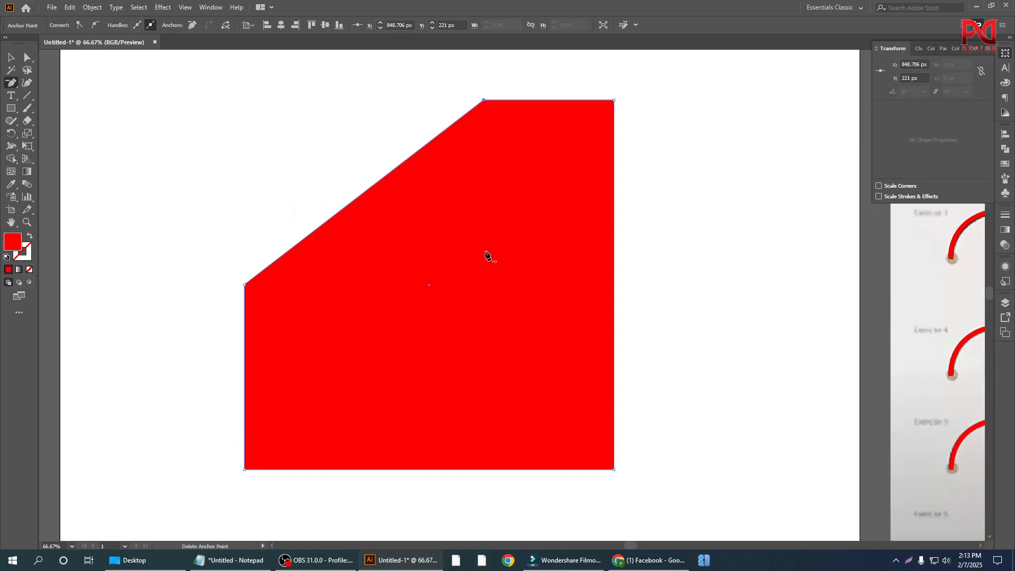
Step: Select the cut-off square and remove its top-right and bottom-left corner points with the Delete Anchor Point tool
scroll(335, 256, down, 1)
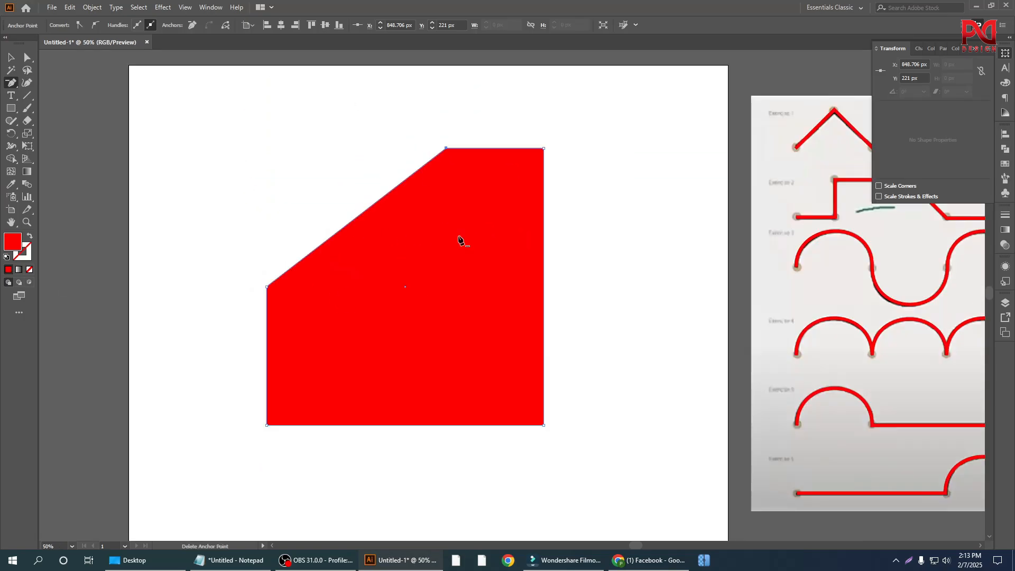
scroll(343, 315, up, 1)
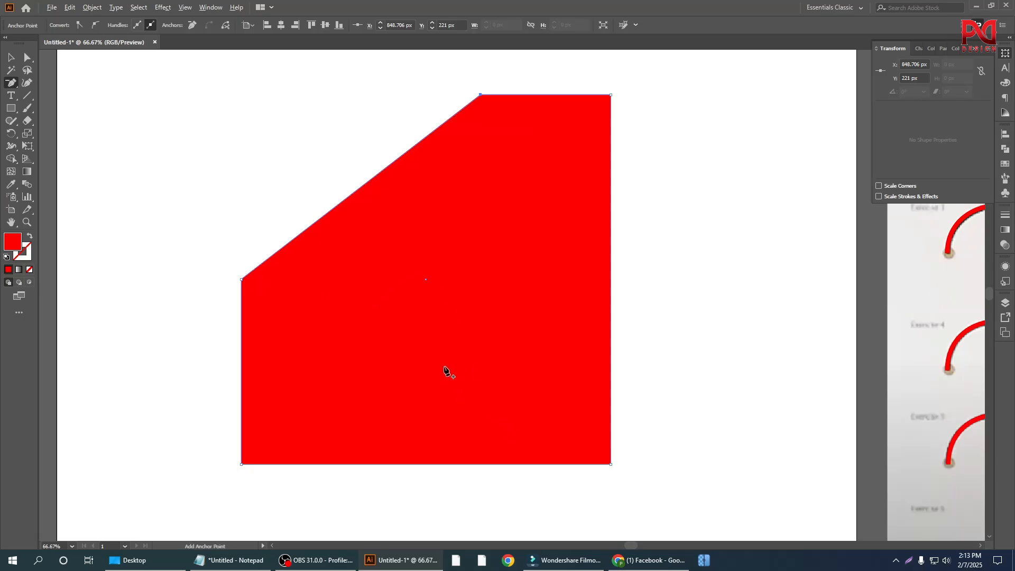
scroll(455, 340, down, 2)
click(11, 59)
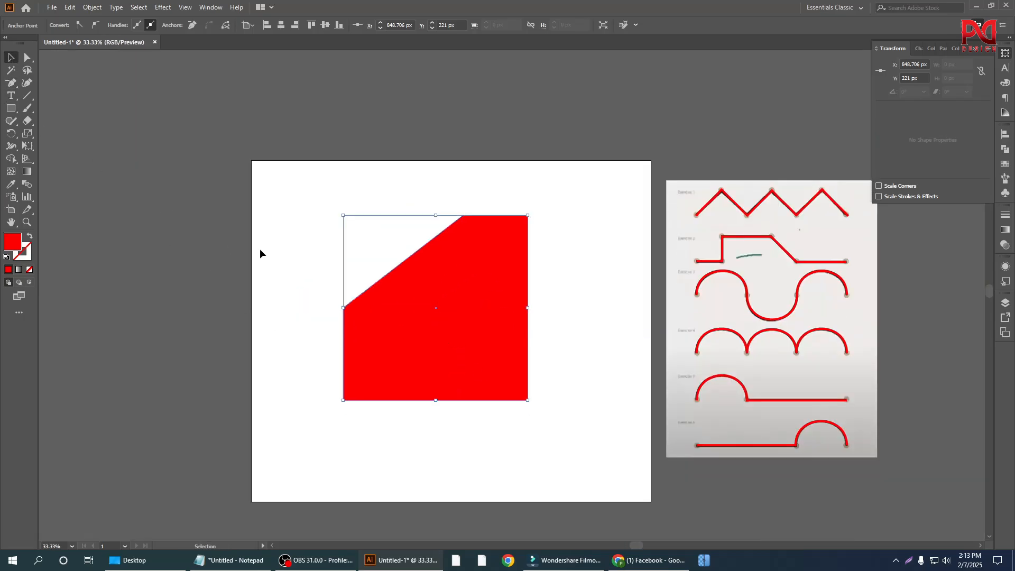
drag(333, 195, 575, 448)
scroll(481, 366, up, 1)
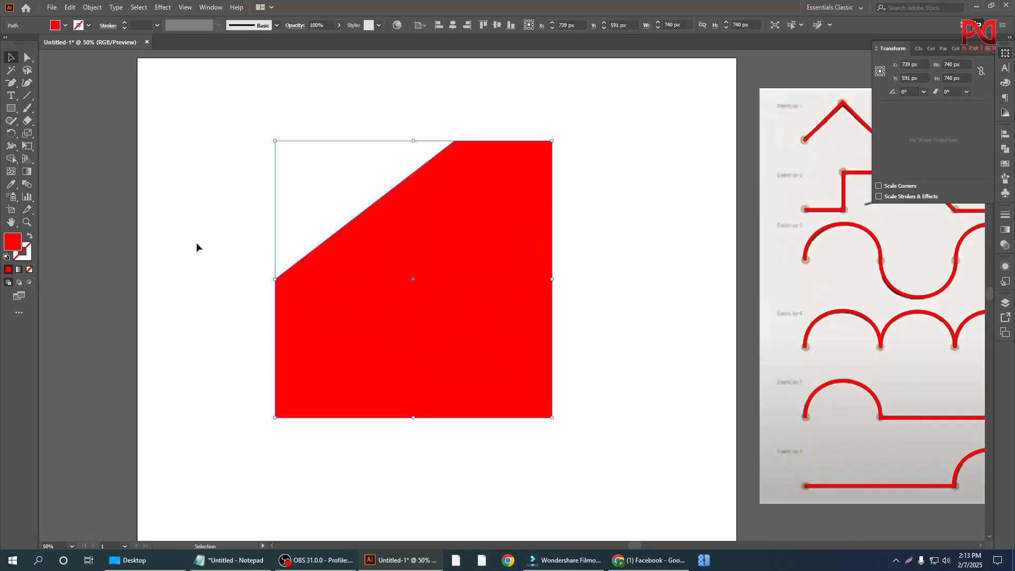
drag(213, 170, 469, 420)
drag(11, 83, 59, 106)
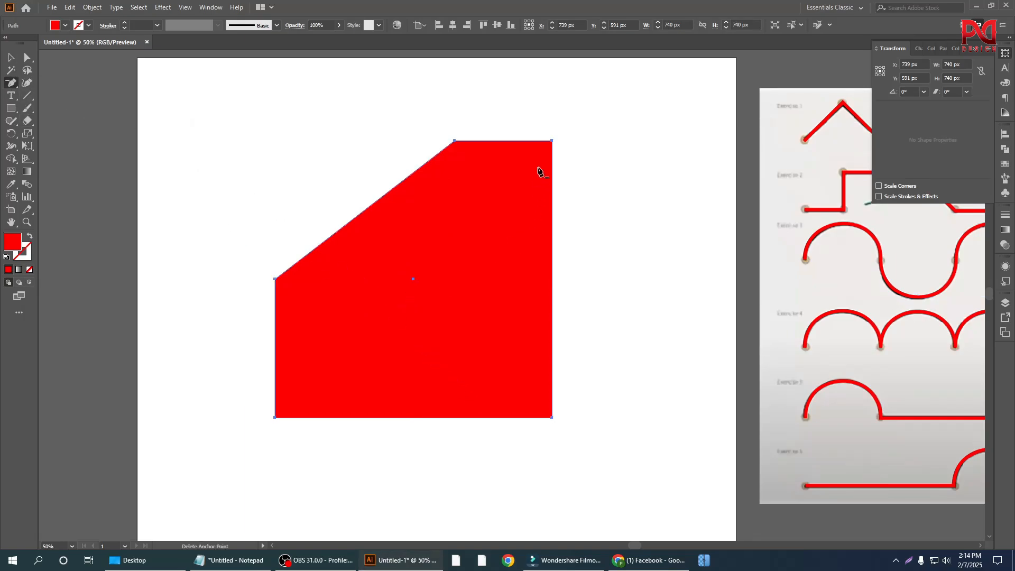
click(553, 140)
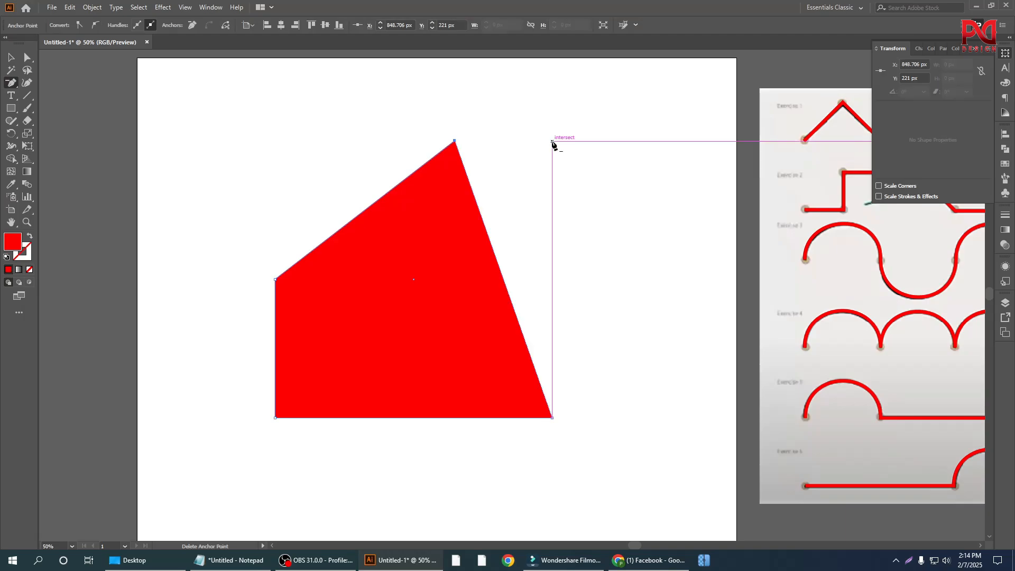
click(276, 418)
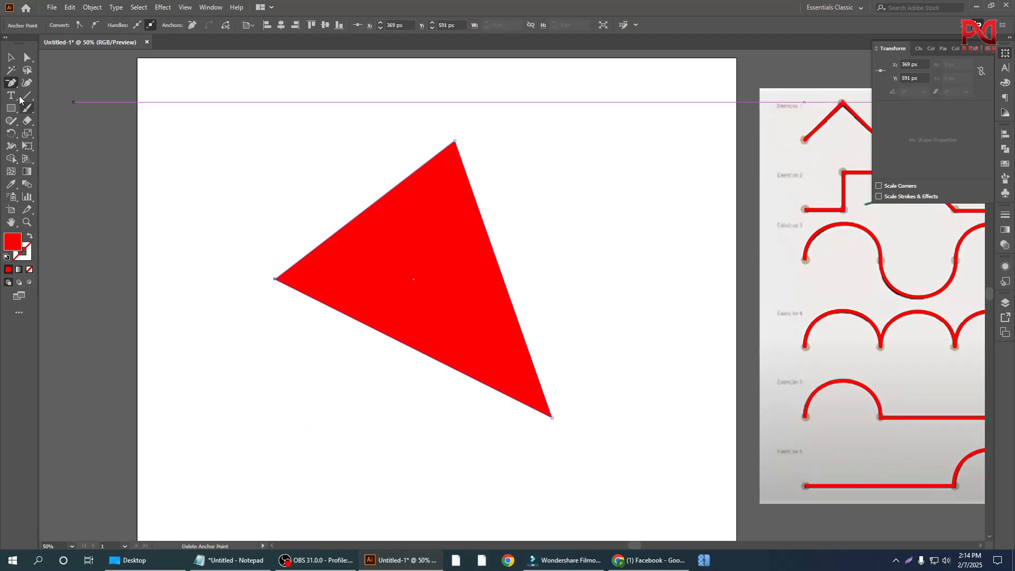
Step: Select the remaining red triangle and delete it from the artboard
click(12, 58)
drag(234, 124, 525, 394)
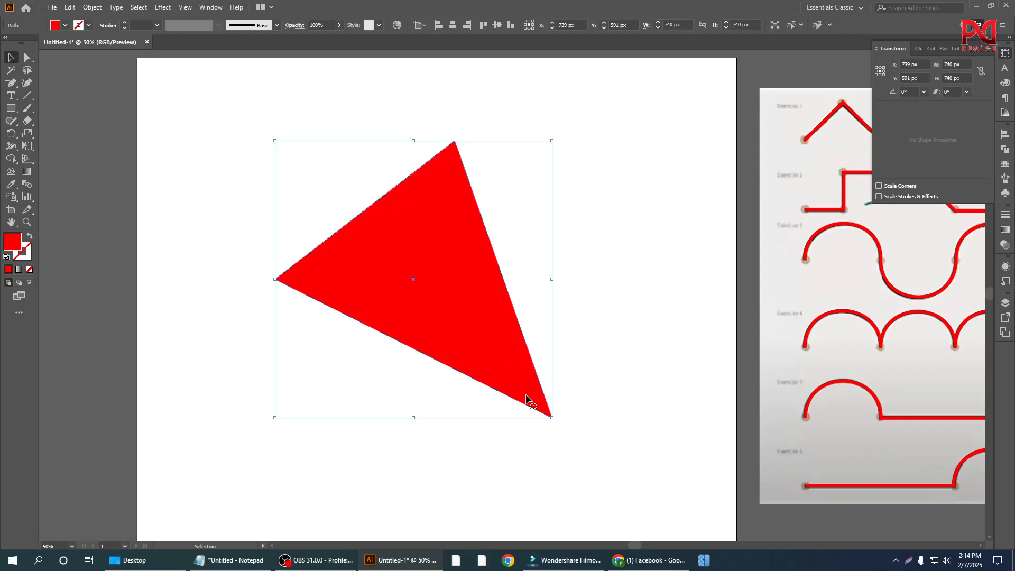
key(Delete)
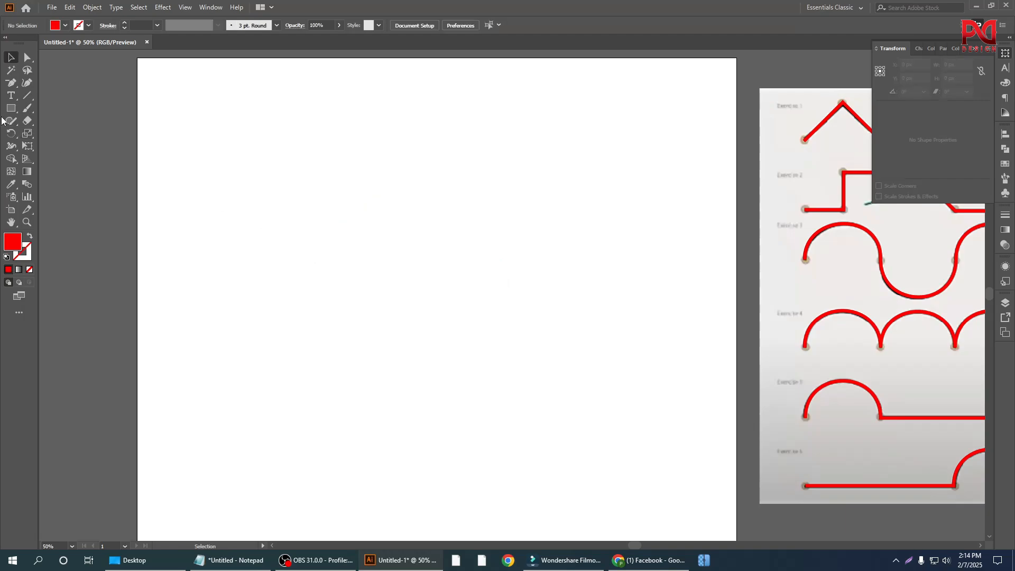
click(10, 84)
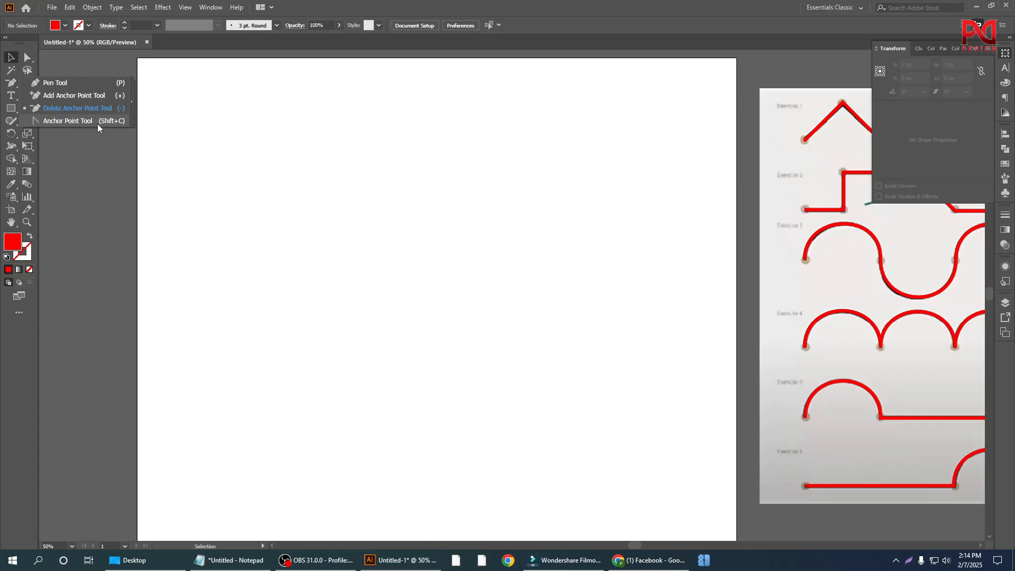
click(12, 58)
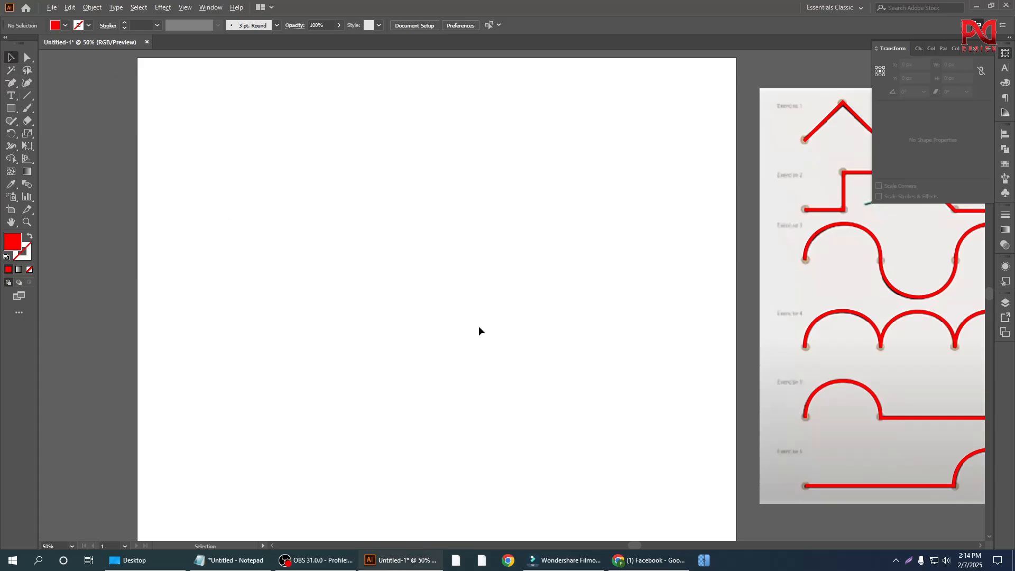
scroll(478, 326, down, 1)
scroll(423, 347, up, 1)
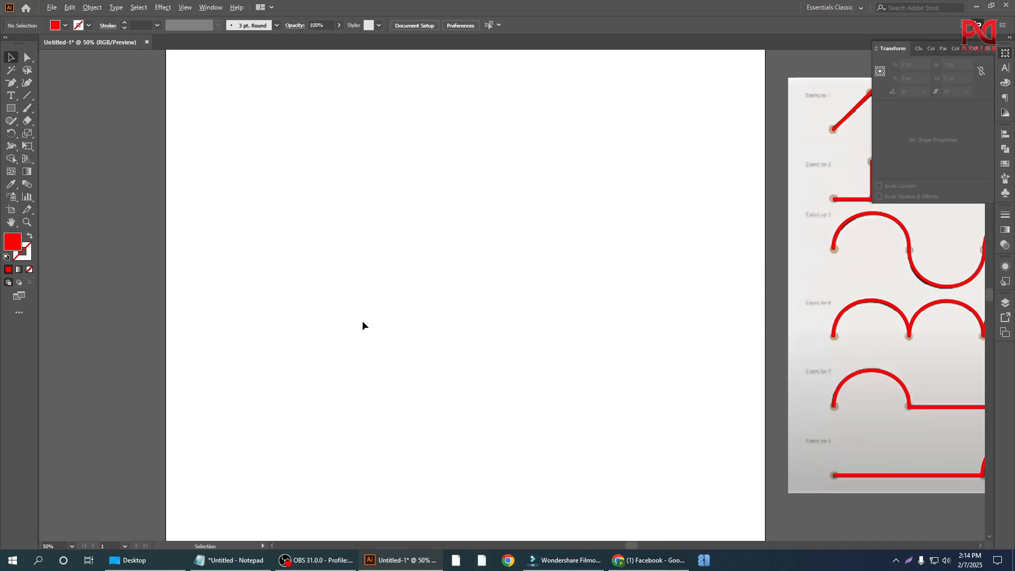
scroll(353, 343, down, 1)
scroll(414, 360, up, 1)
scroll(449, 340, down, 1)
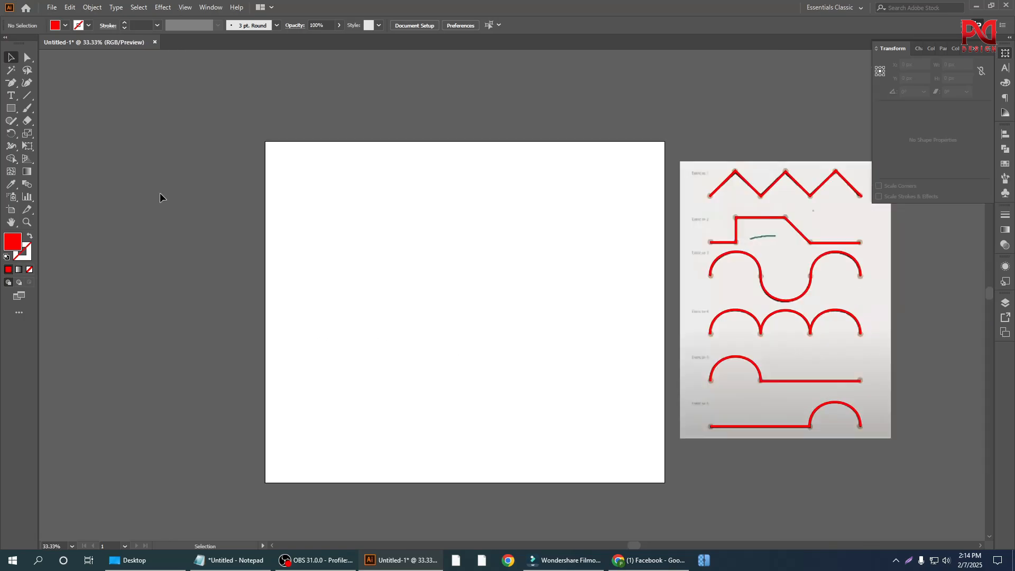
click(11, 83)
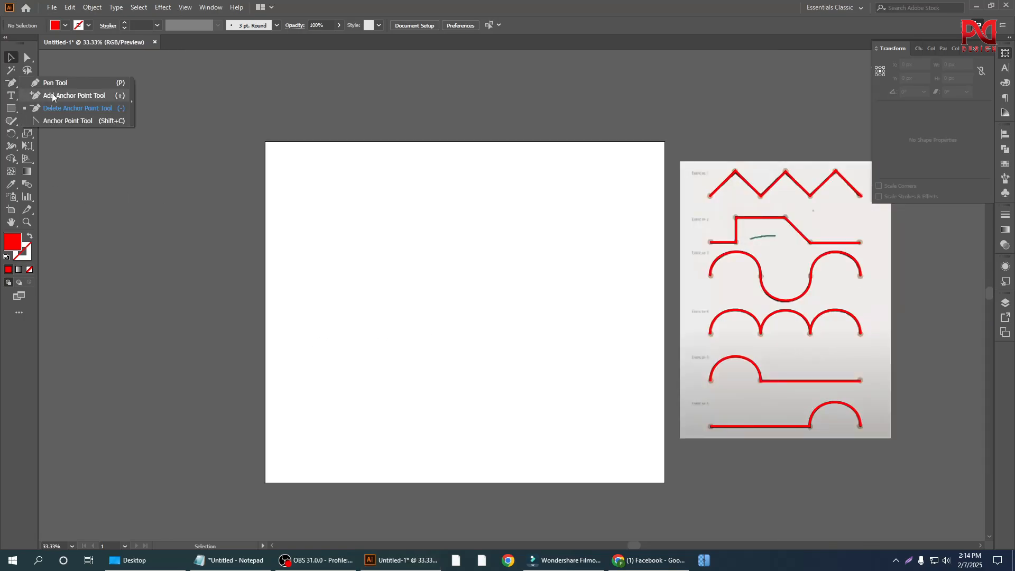
click(56, 121)
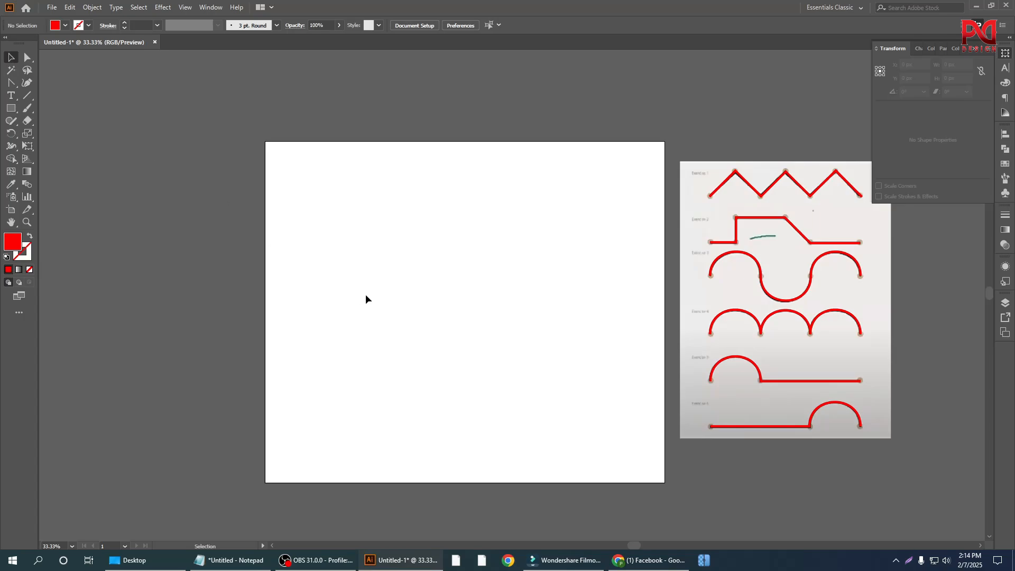
Step: Draw a new red square about 712 px on each side on the empty artboard with the Rectangle tool
click(14, 110)
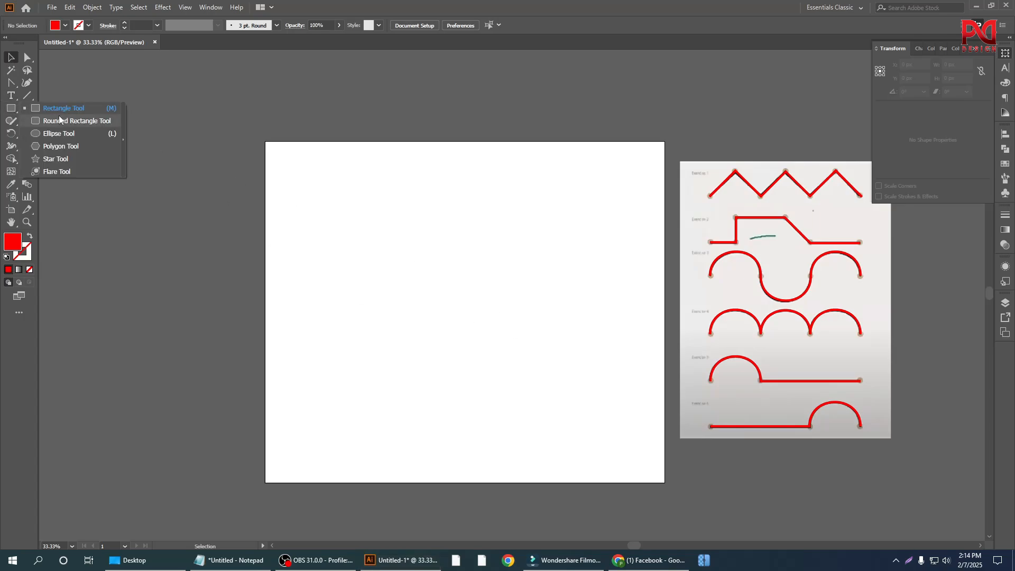
click(59, 111)
click(11, 108)
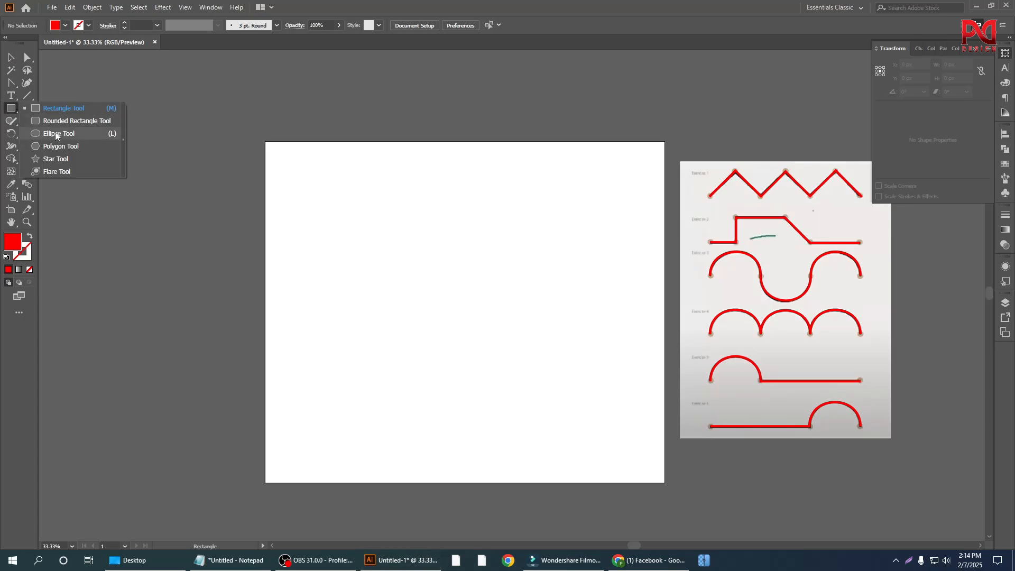
click(58, 110)
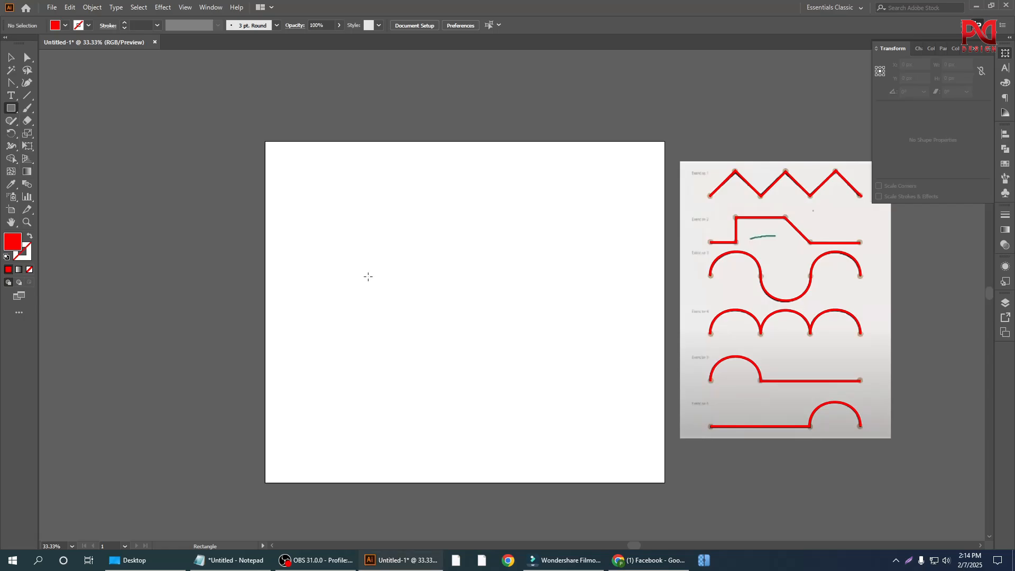
scroll(404, 338, up, 1)
scroll(413, 333, down, 1)
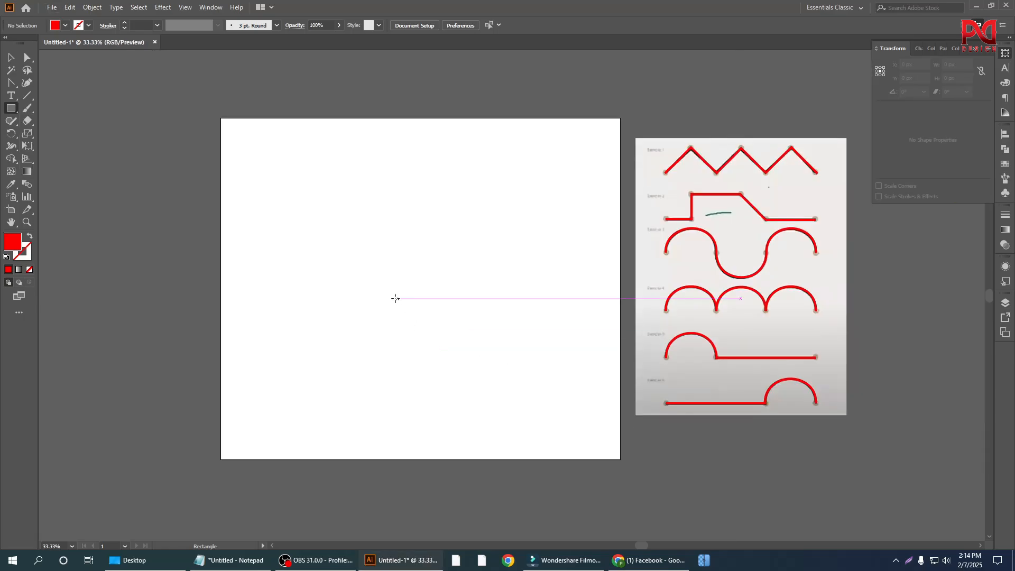
scroll(422, 308, up, 1)
drag(342, 231, 477, 365)
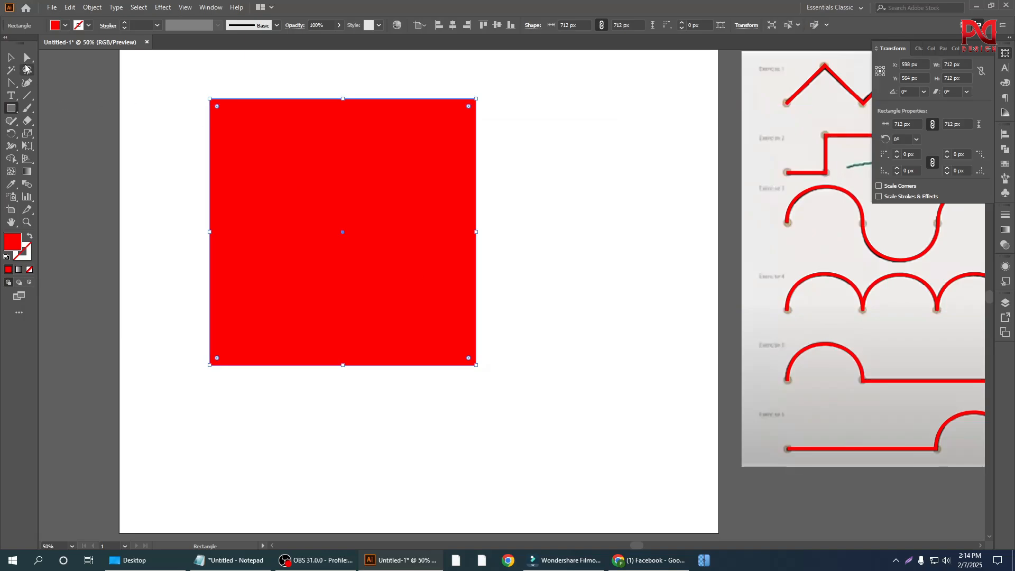
Step: With the Anchor Point tool, try bending the red square's left edge inward, undo that, and pull its top edge down into a deep curve
right_click(10, 84)
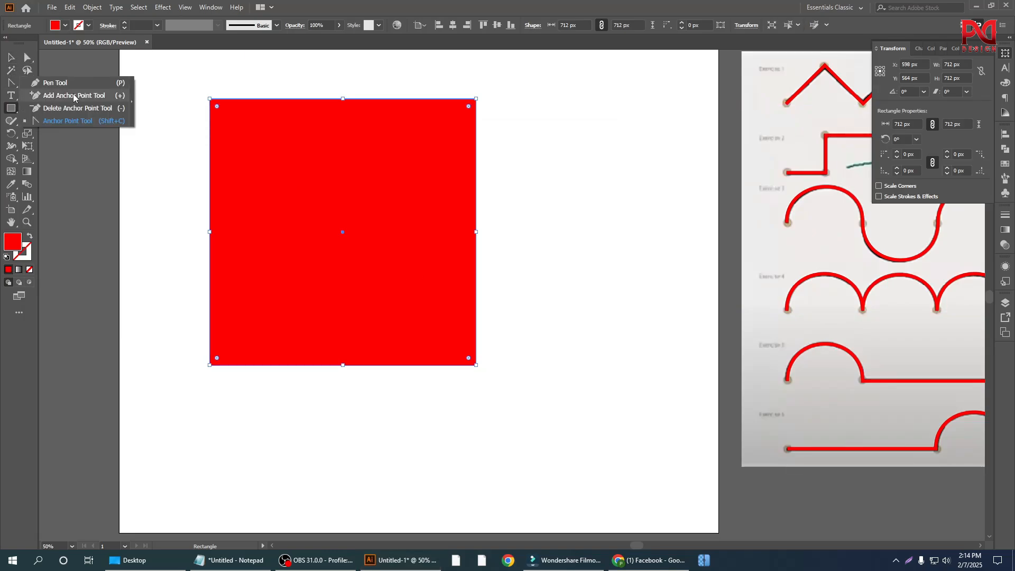
click(85, 121)
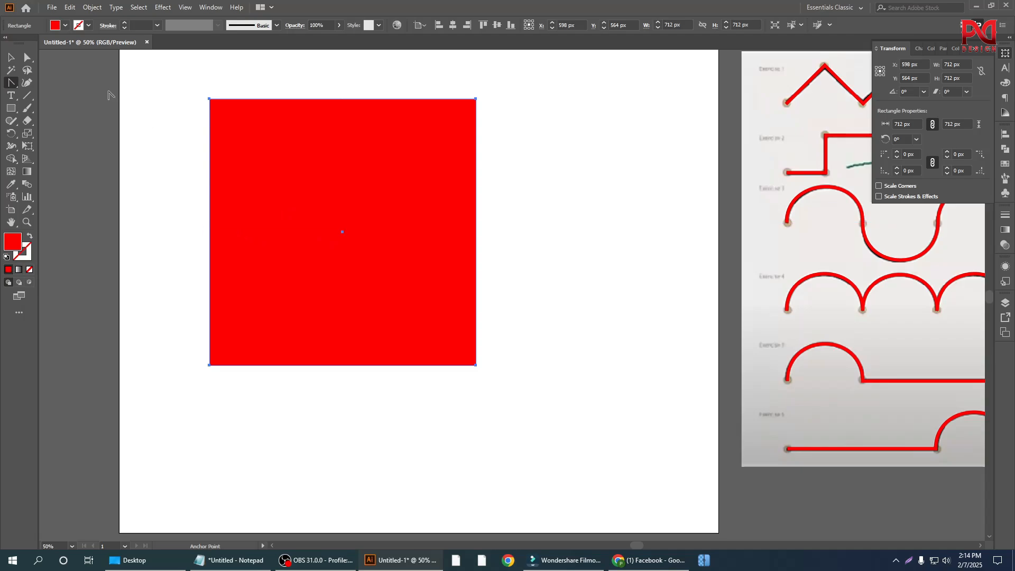
click(11, 83)
click(59, 121)
scroll(280, 157, up, 2)
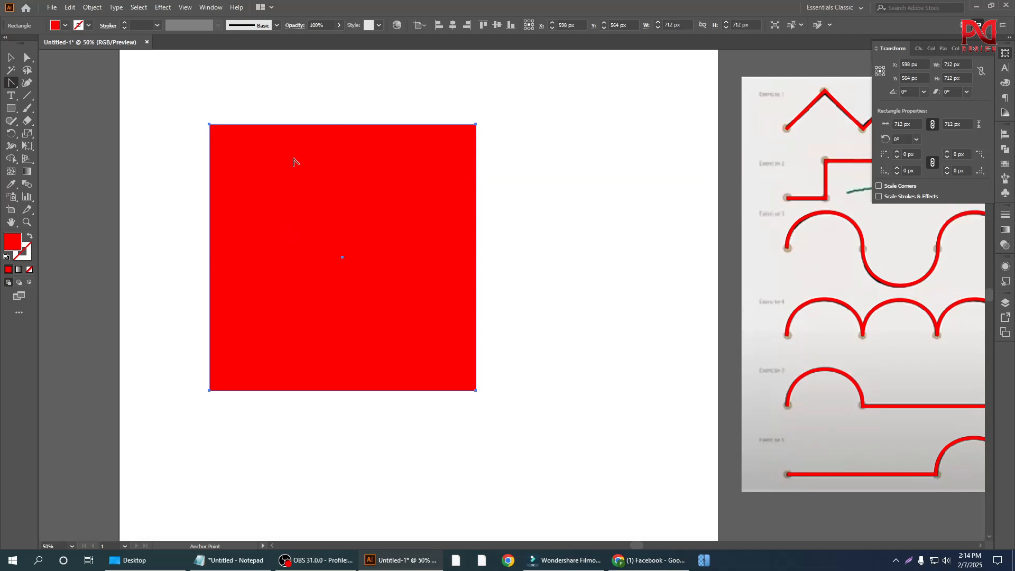
scroll(315, 136, up, 1)
scroll(333, 237, up, 2)
scroll(279, 186, up, 1)
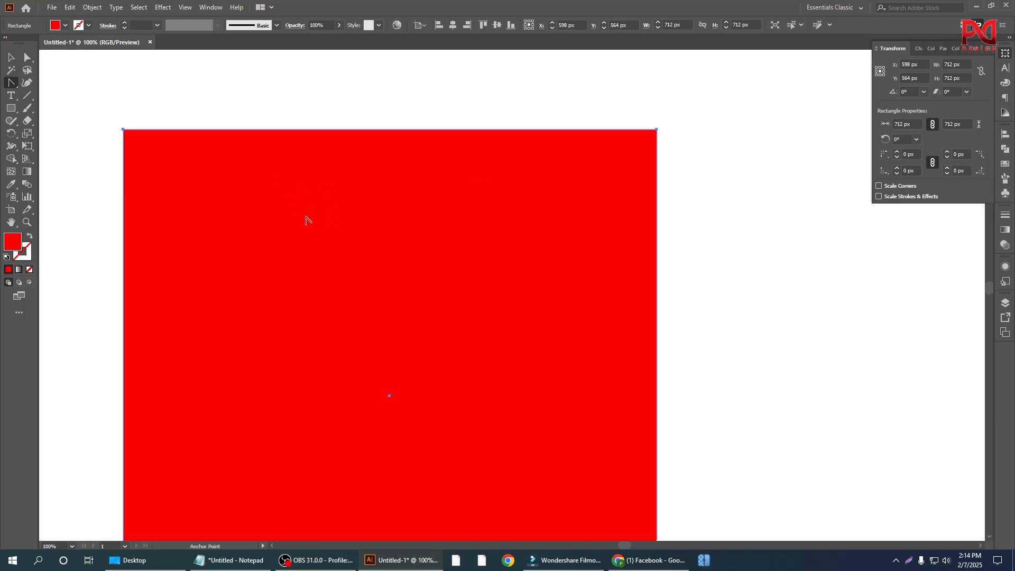
scroll(371, 161, down, 1)
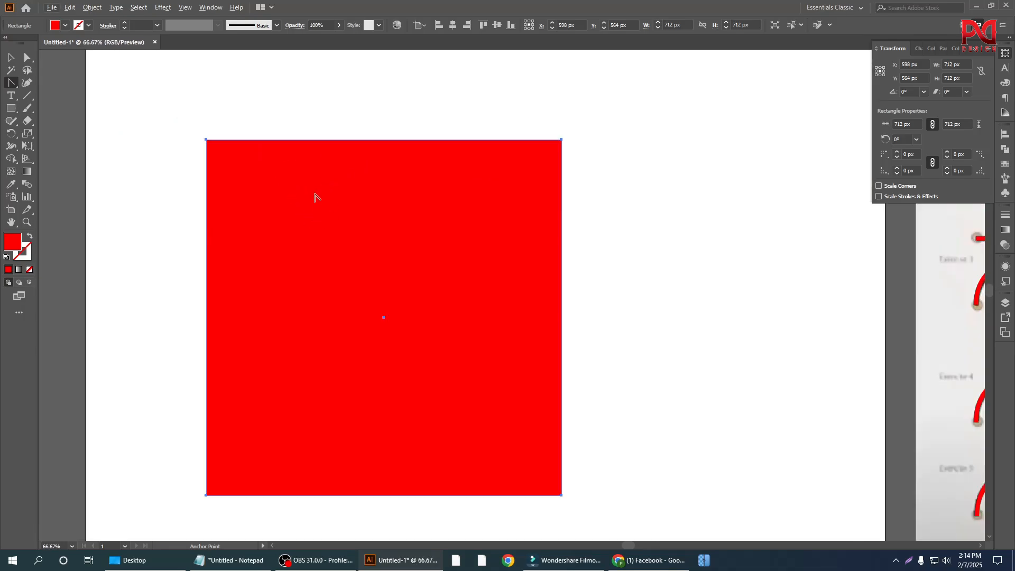
scroll(315, 197, down, 1)
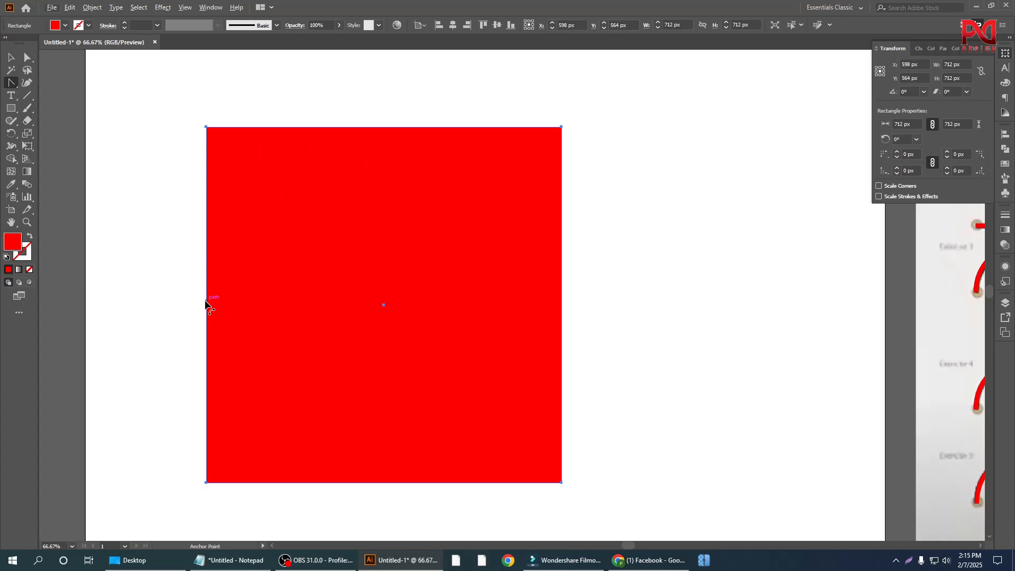
drag(205, 304, 290, 299)
key(ctrl+z)
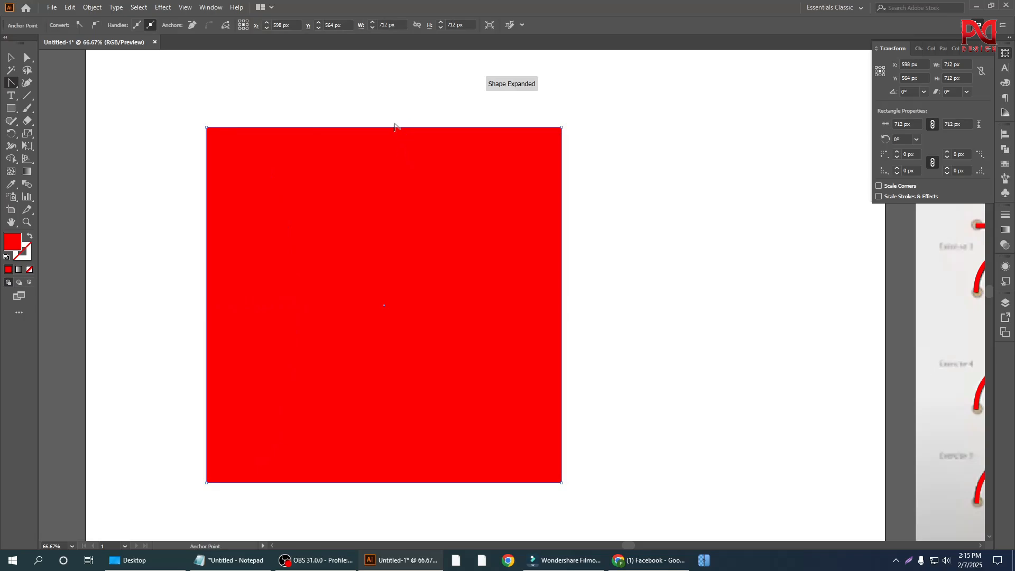
drag(389, 127, 385, 294)
Step: Bend the shape's right, left and bottom edges inward with the Anchor Point tool
alt+scroll(410, 241, down, 1)
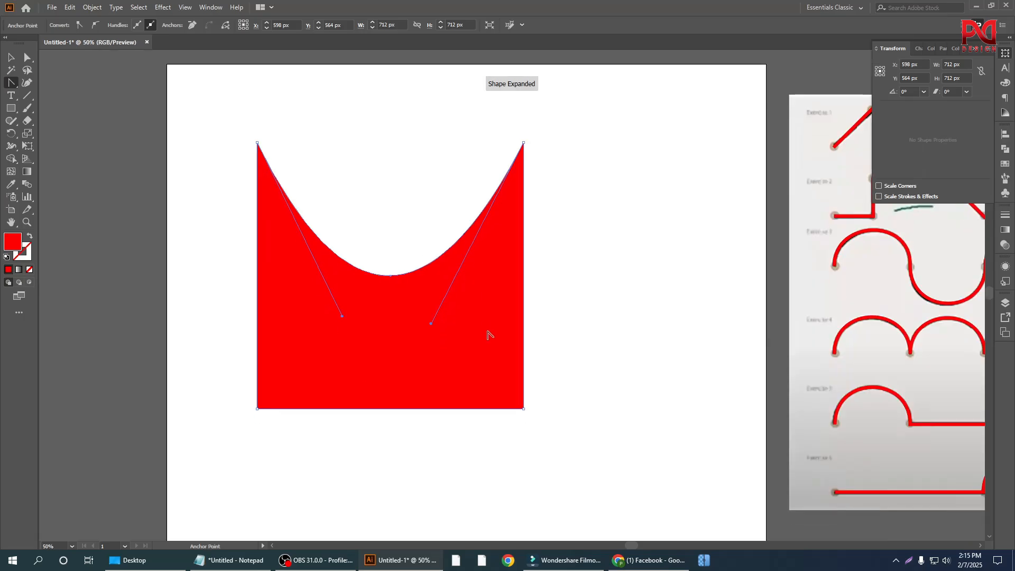
alt+scroll(517, 335, up, 1)
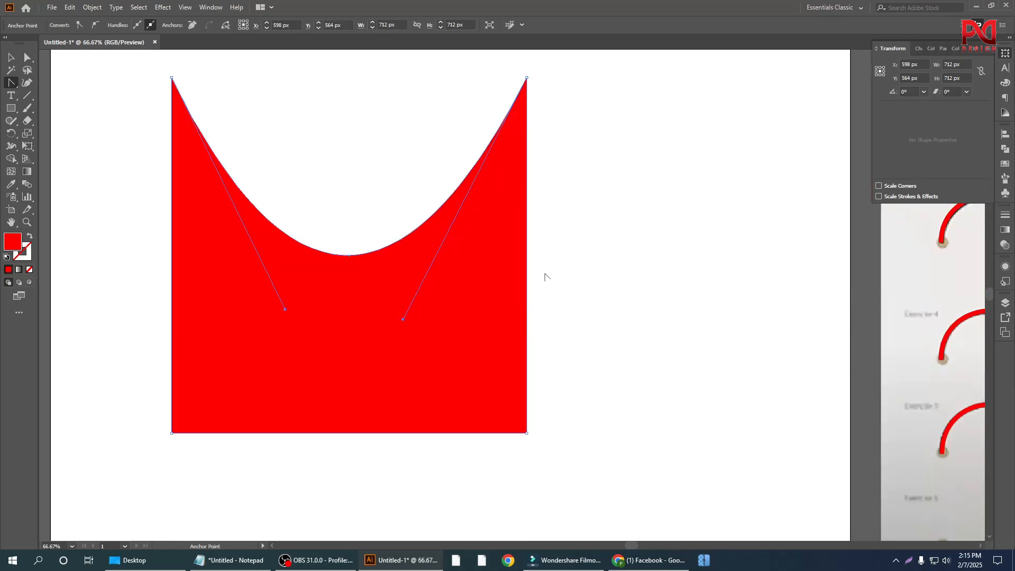
drag(527, 268, 490, 277)
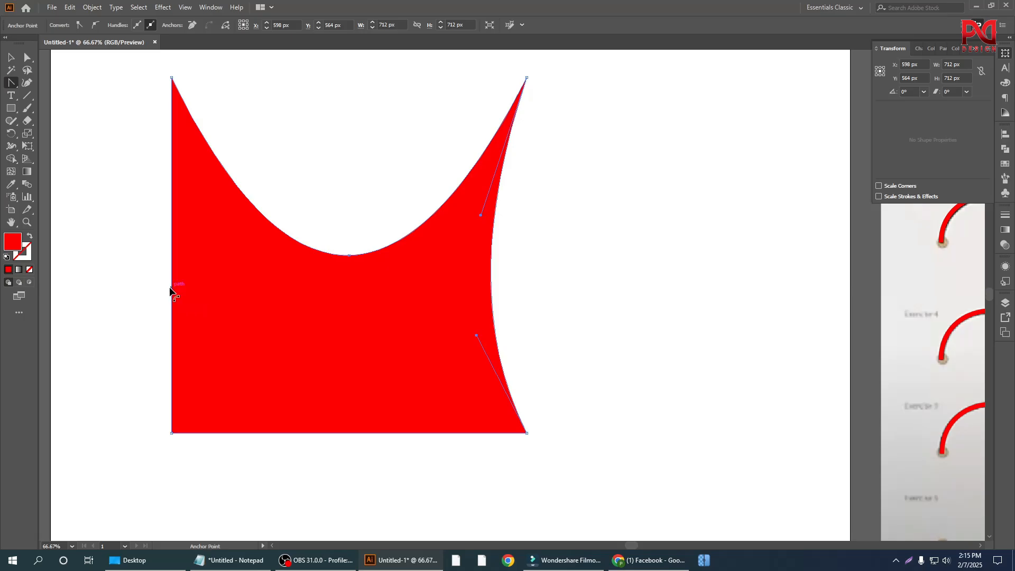
drag(170, 290, 211, 284)
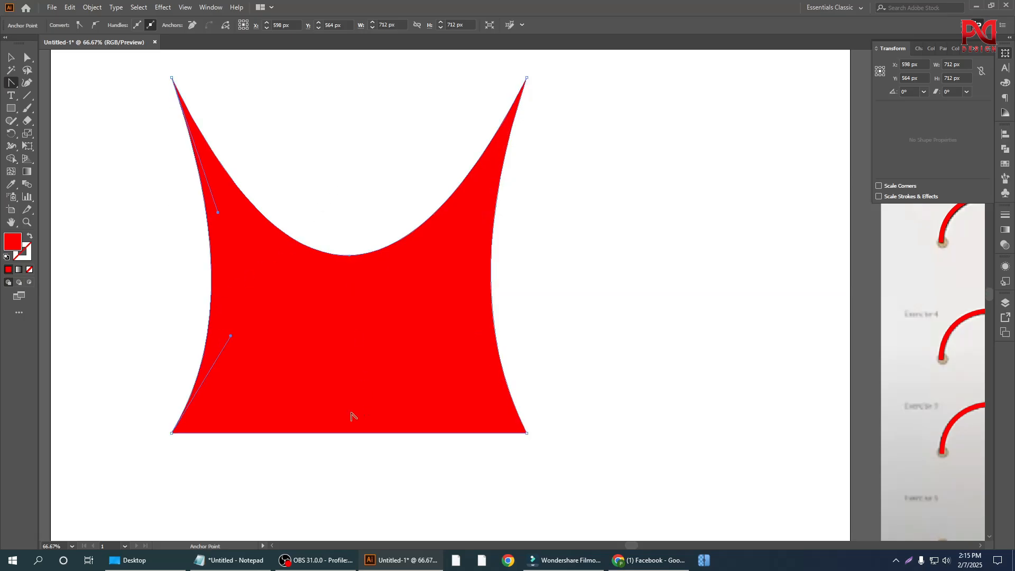
drag(326, 436, 333, 324)
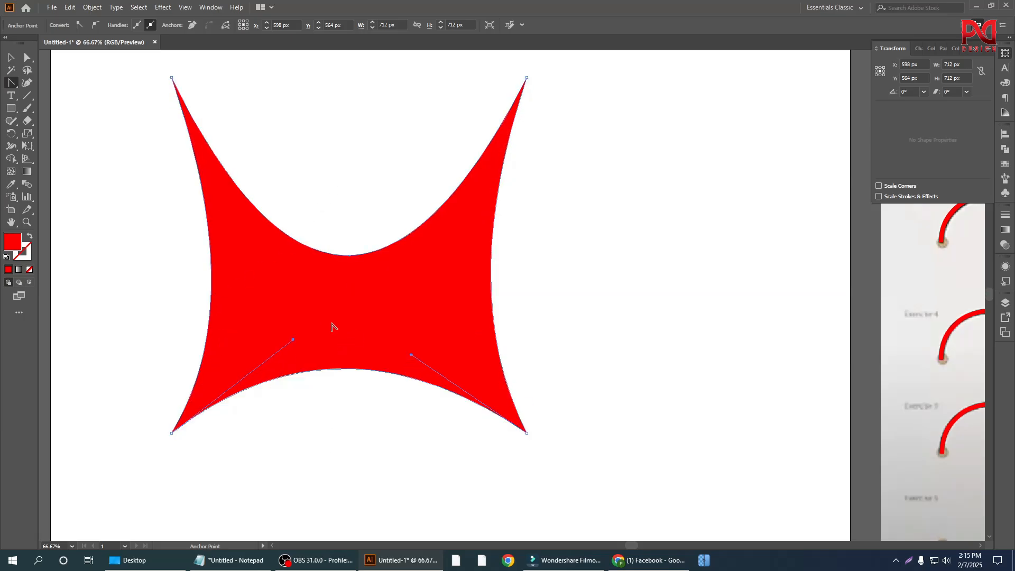
Step: Select the red shape with the curved edges and delete it from the artboard
key(ctrl+minus)
scroll(363, 287, up, 1)
click(11, 57)
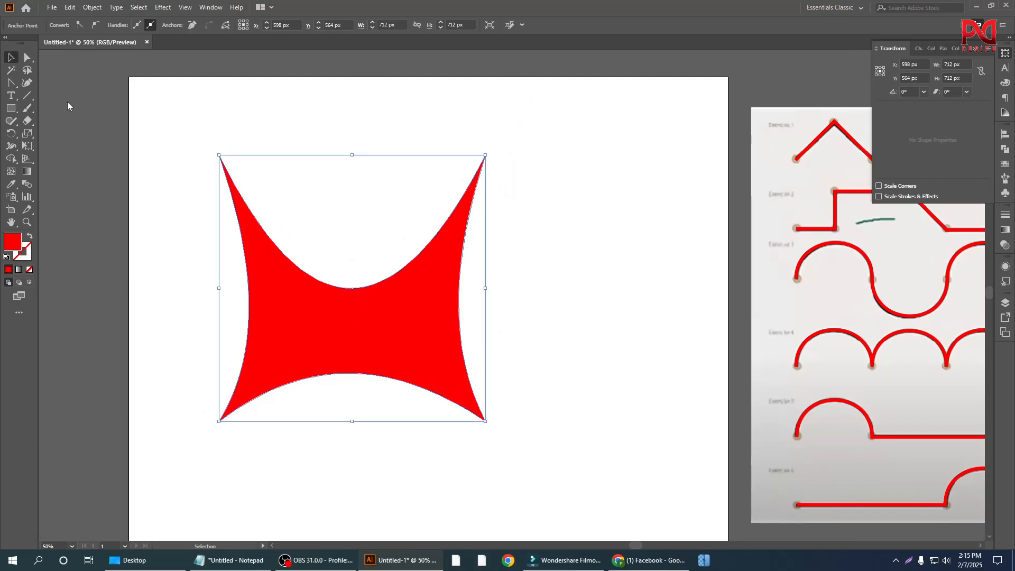
drag(168, 133, 526, 406)
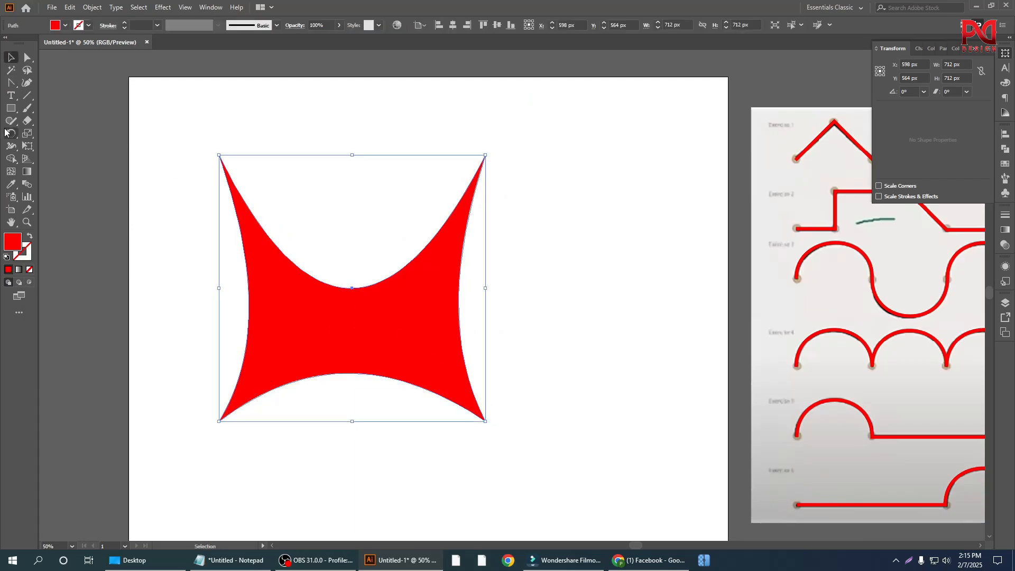
drag(355, 356, 431, 333)
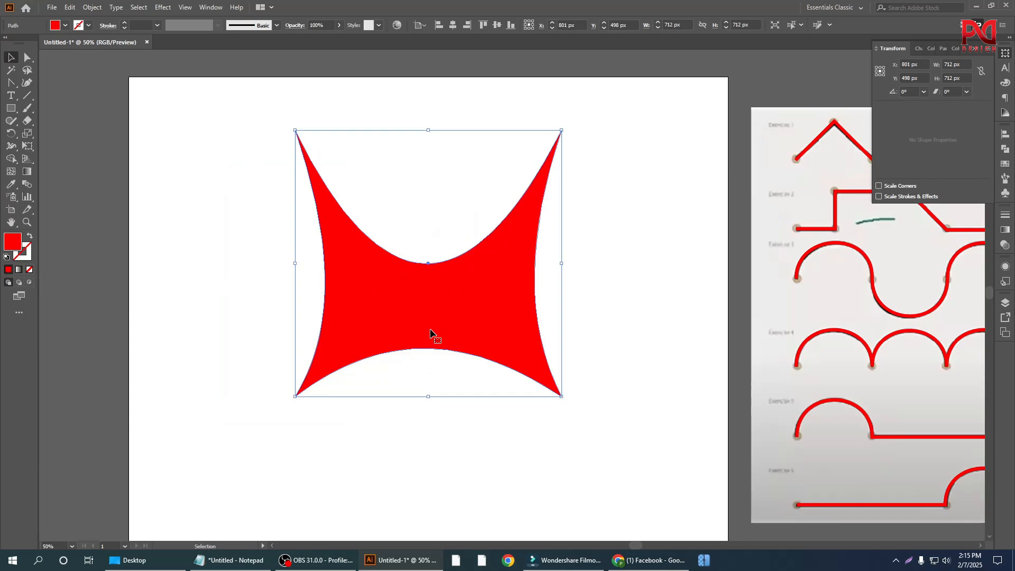
key(Delete)
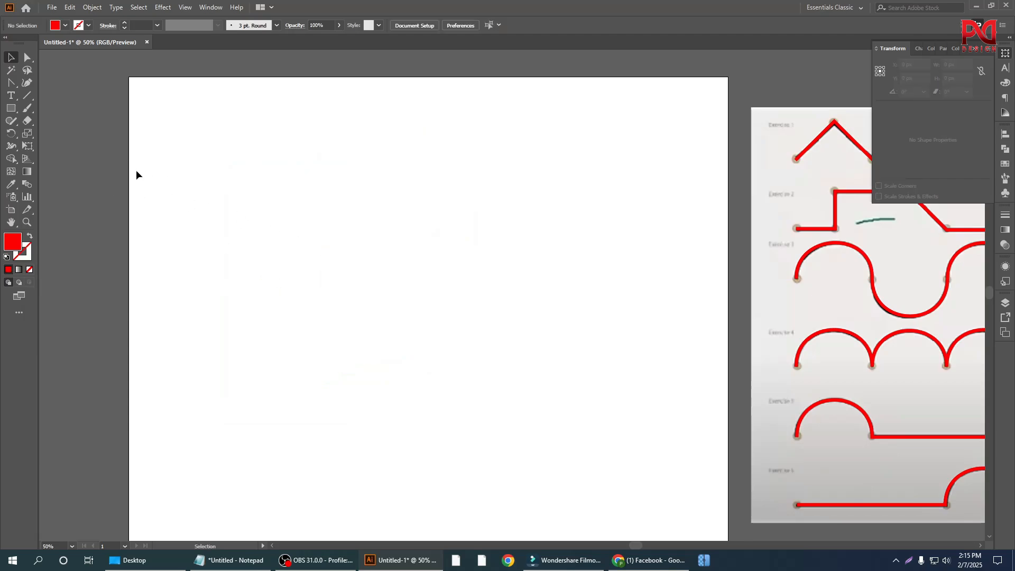
drag(11, 83, 59, 121)
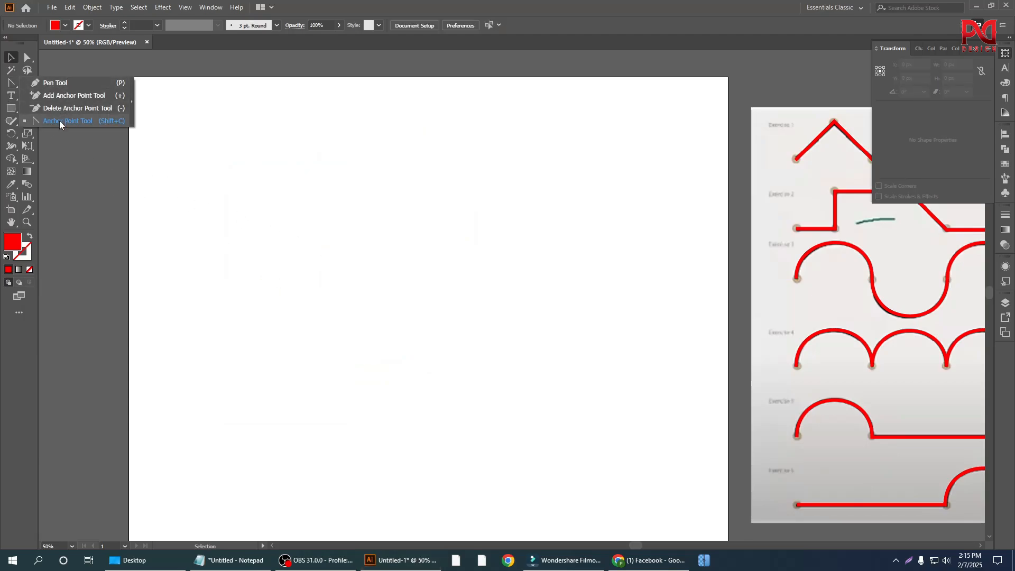
click(13, 59)
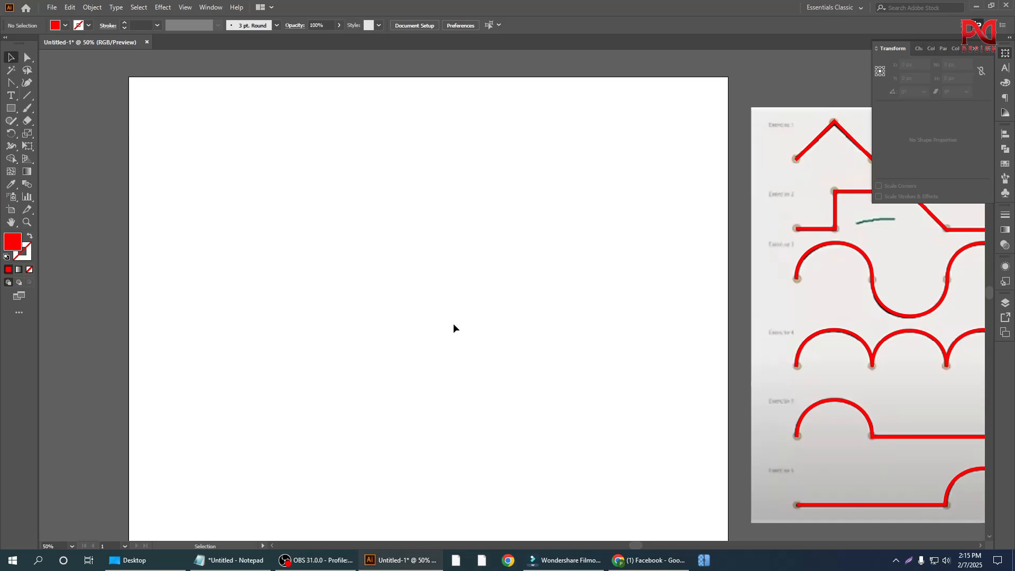
scroll(413, 299, down, 1)
scroll(427, 341, up, 1)
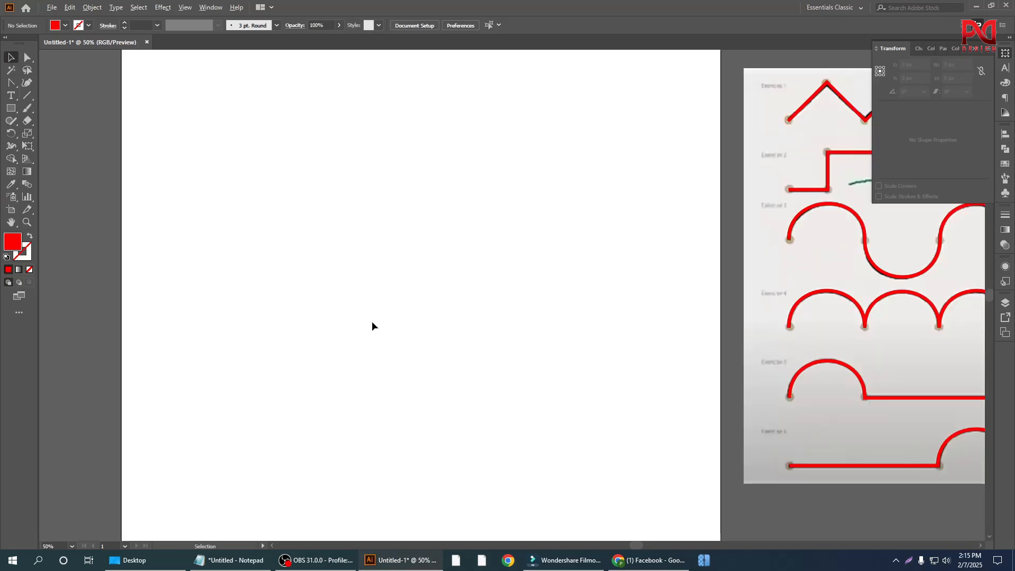
scroll(372, 321, down, 1)
scroll(366, 309, up, 1)
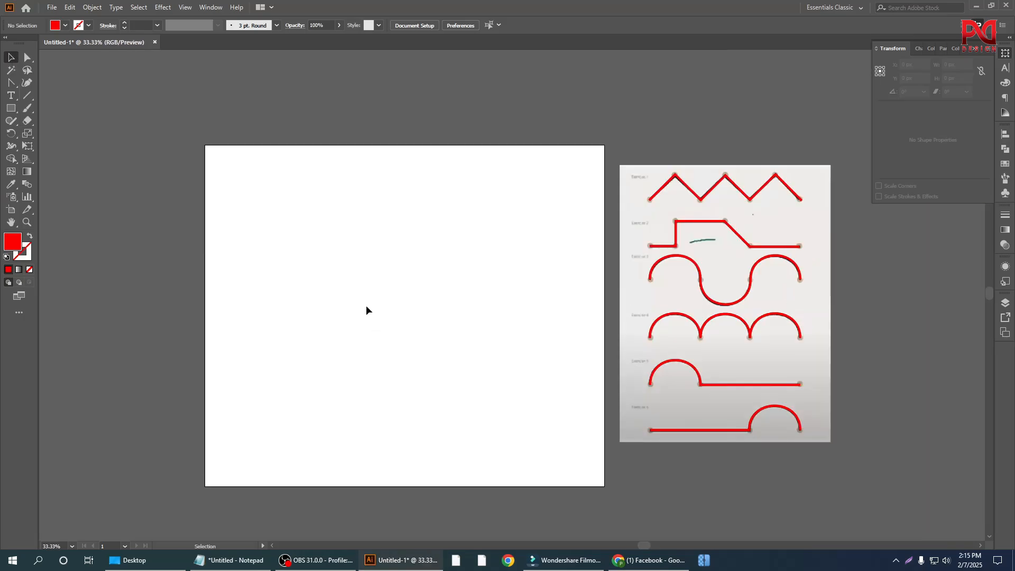
click(27, 82)
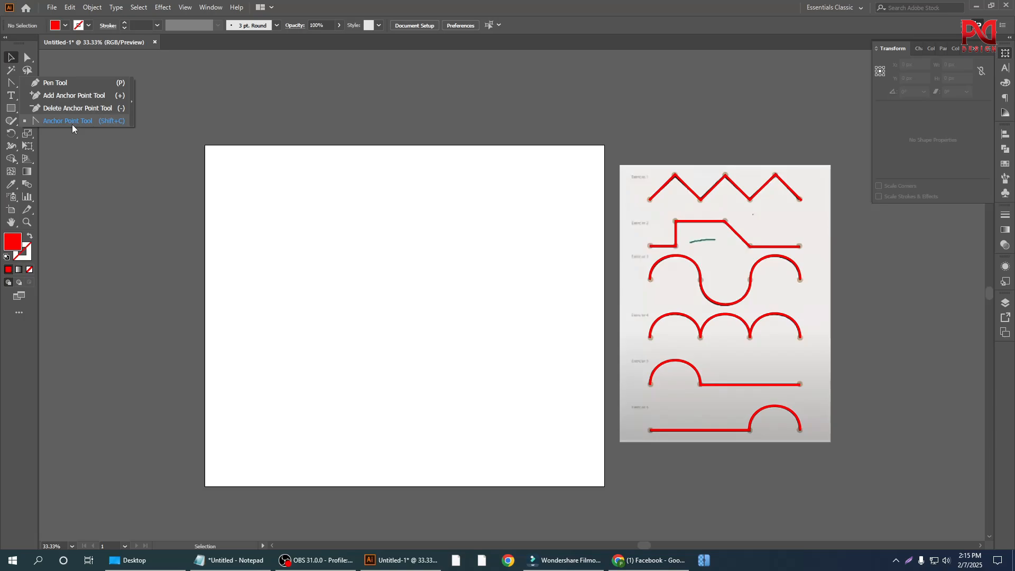
click(14, 86)
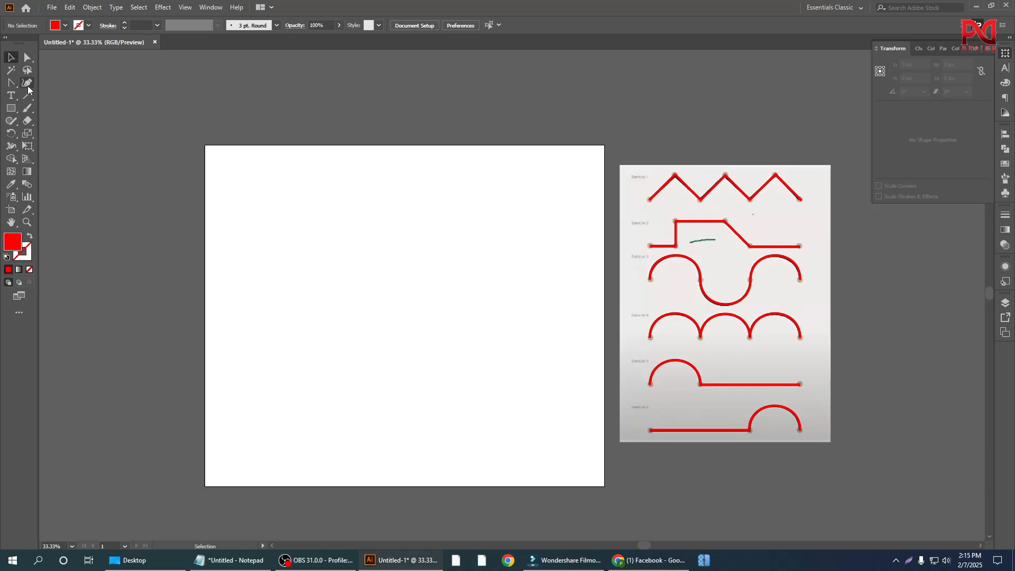
drag(11, 82, 48, 84)
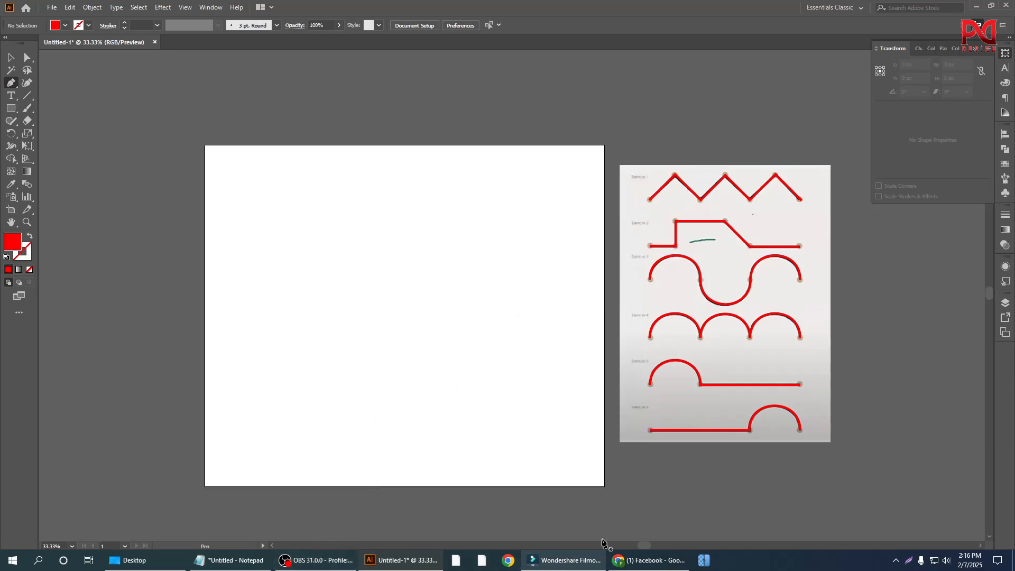
click(315, 559)
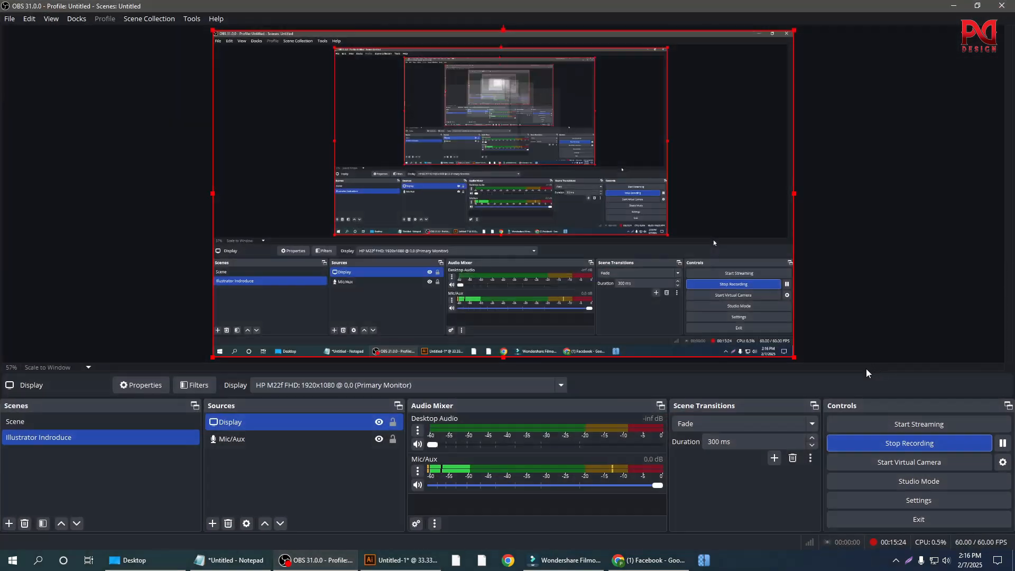